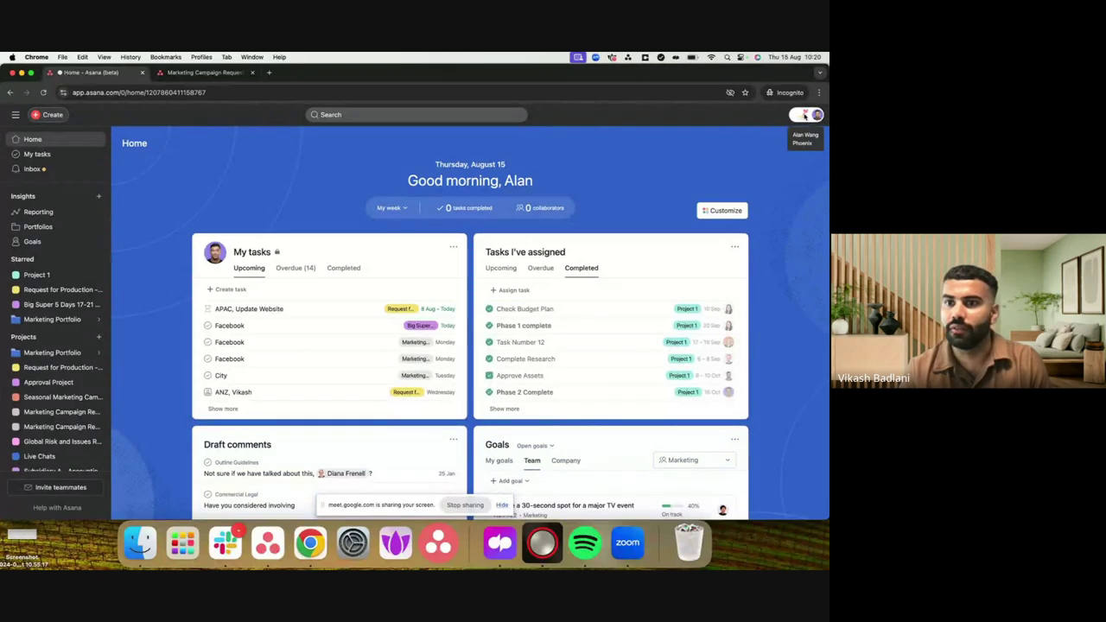
{"action": "double_click", "coordinate": [521, 179]}
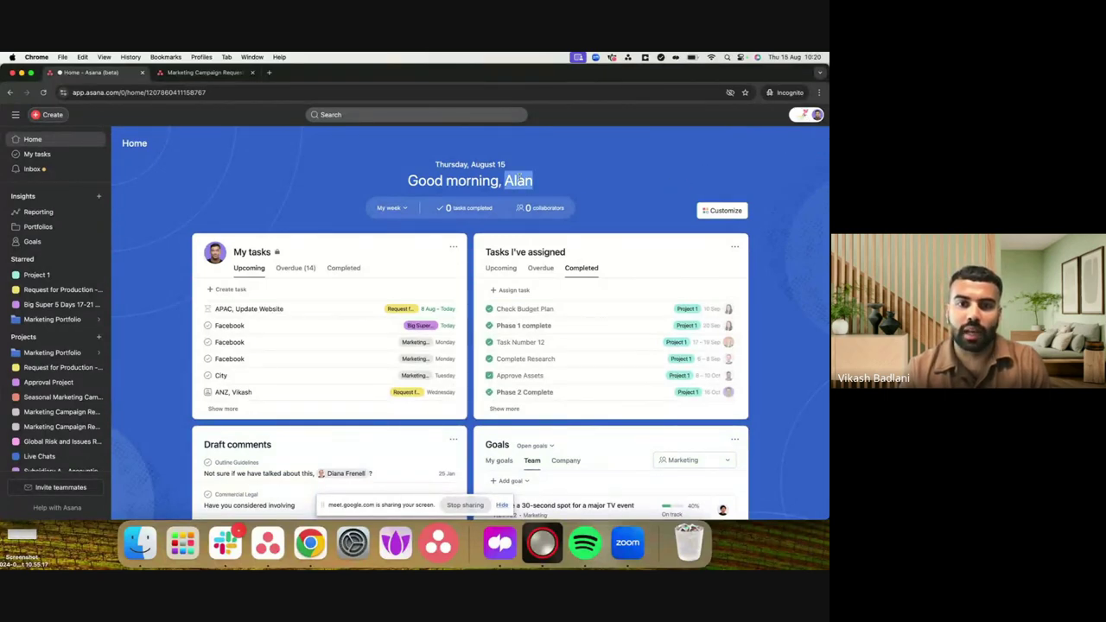
{"action": "left_click", "coordinate": [598, 161]}
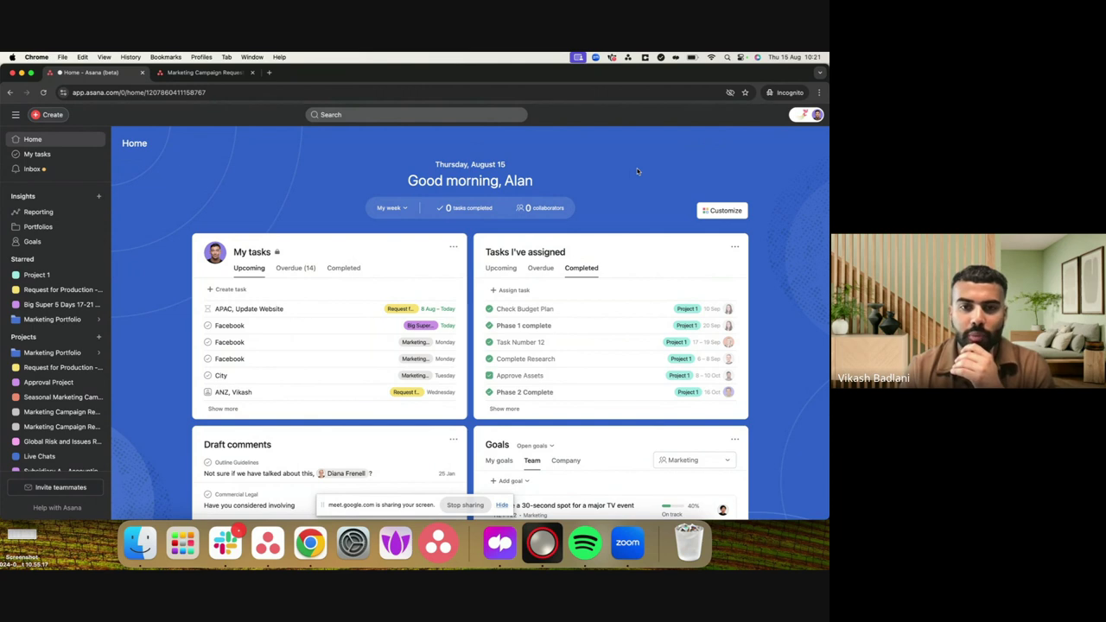
- View the overdue and completed lists in My tasks, and the upcoming and overdue lists in Tasks I've assigned
{"action": "scroll", "coordinate": [637, 168], "scroll_direction": "down", "scroll_amount": 1}
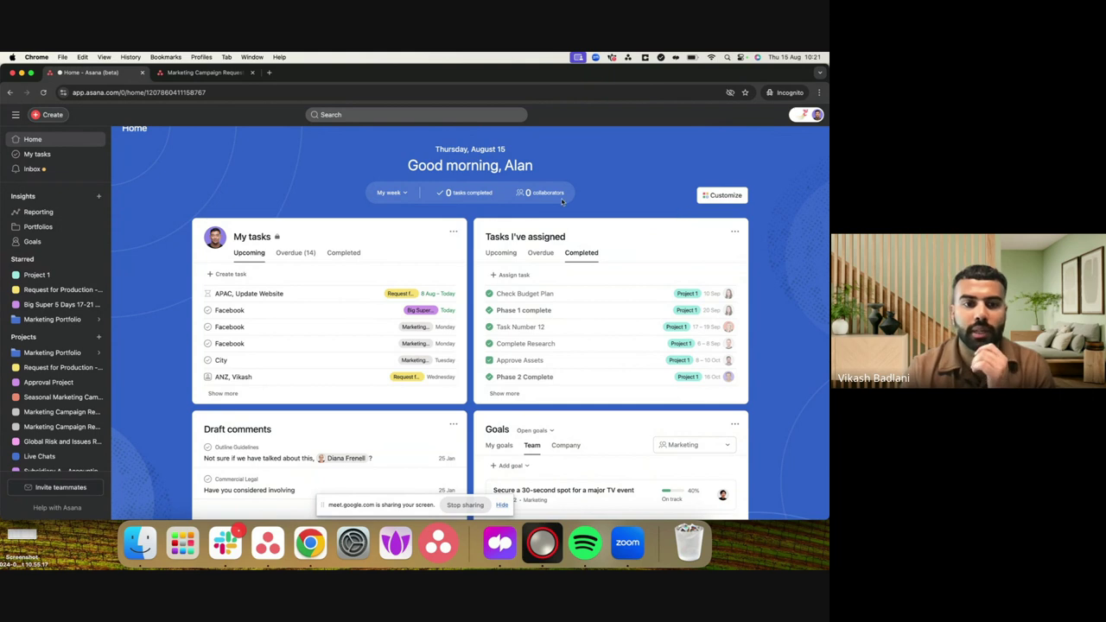
{"action": "scroll", "coordinate": [276, 309], "scroll_direction": "down", "scroll_amount": 1}
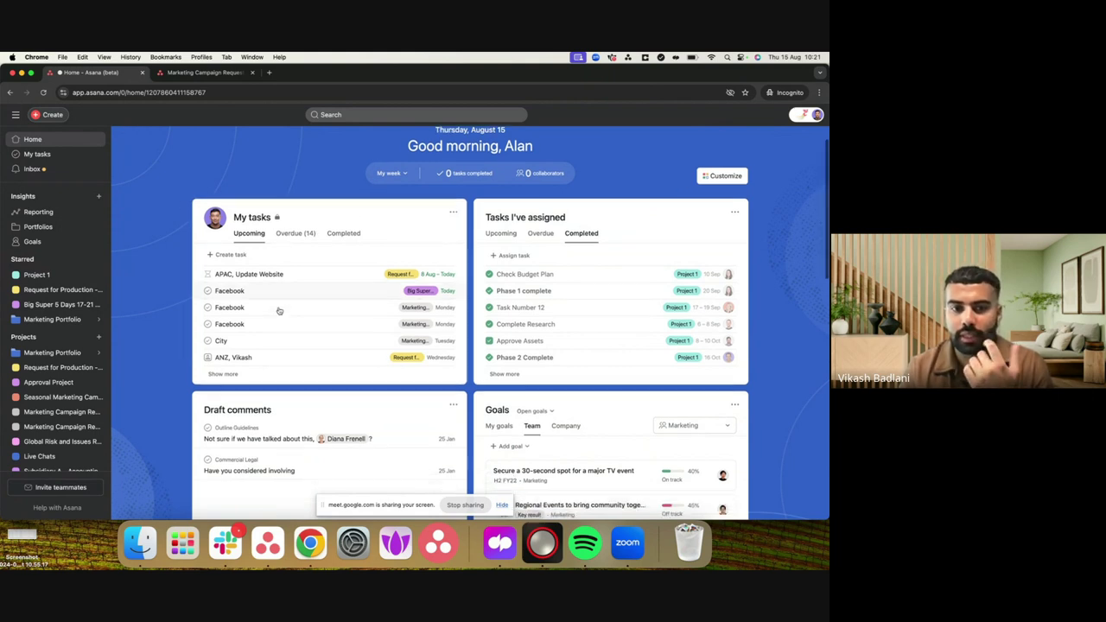
{"action": "left_click", "coordinate": [287, 235]}
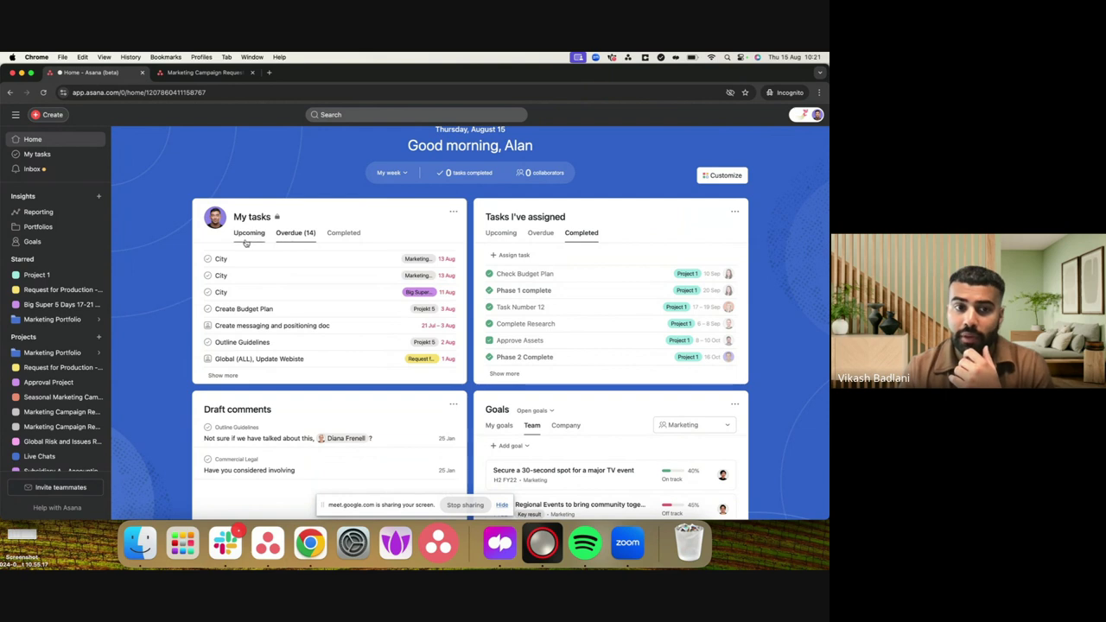
{"action": "left_click", "coordinate": [339, 235]}
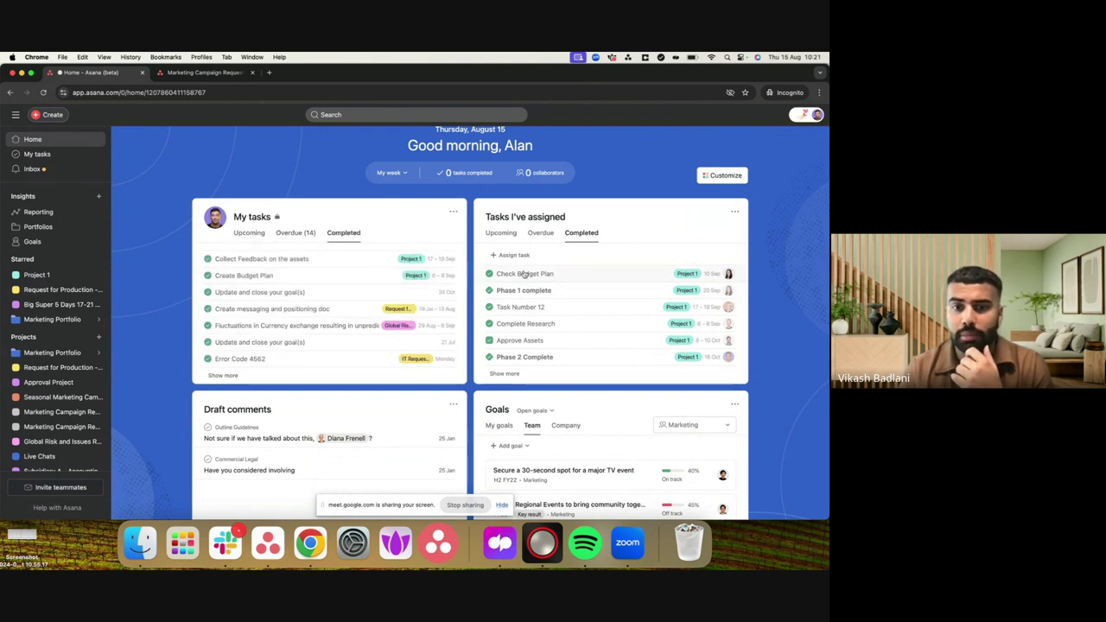
{"action": "left_click", "coordinate": [502, 233]}
{"action": "left_click", "coordinate": [540, 233]}
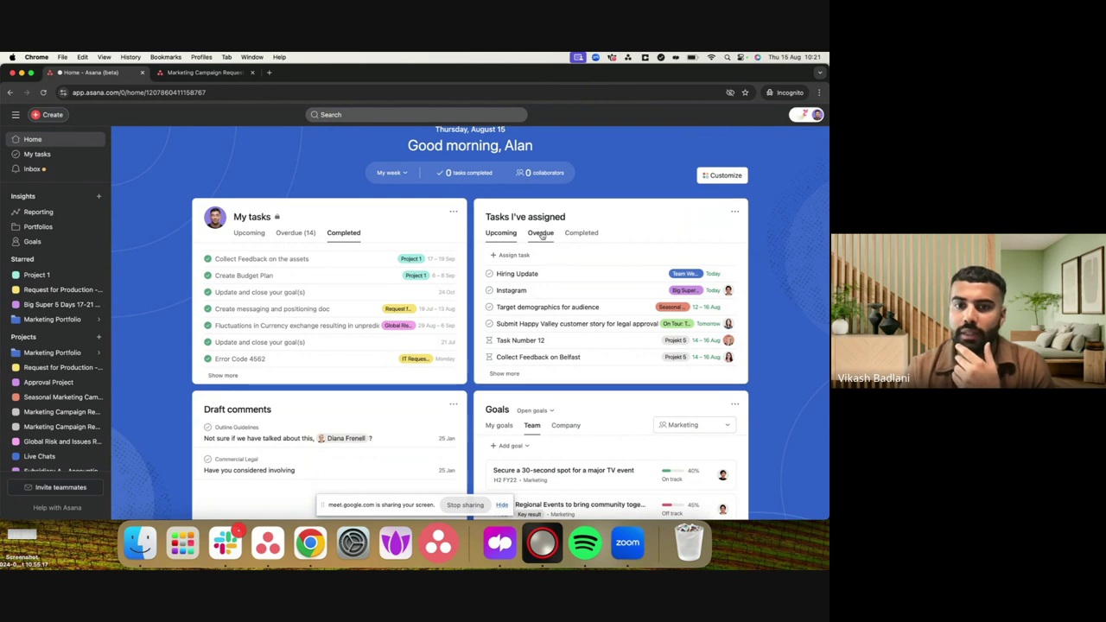
- Look through the remaining Home widgets, from draft comments and goals to projects, private notepad and people, plus the sidebar's project list
{"action": "scroll", "coordinate": [528, 316], "scroll_direction": "down", "scroll_amount": 2}
{"action": "scroll", "coordinate": [355, 407], "scroll_direction": "down", "scroll_amount": 1}
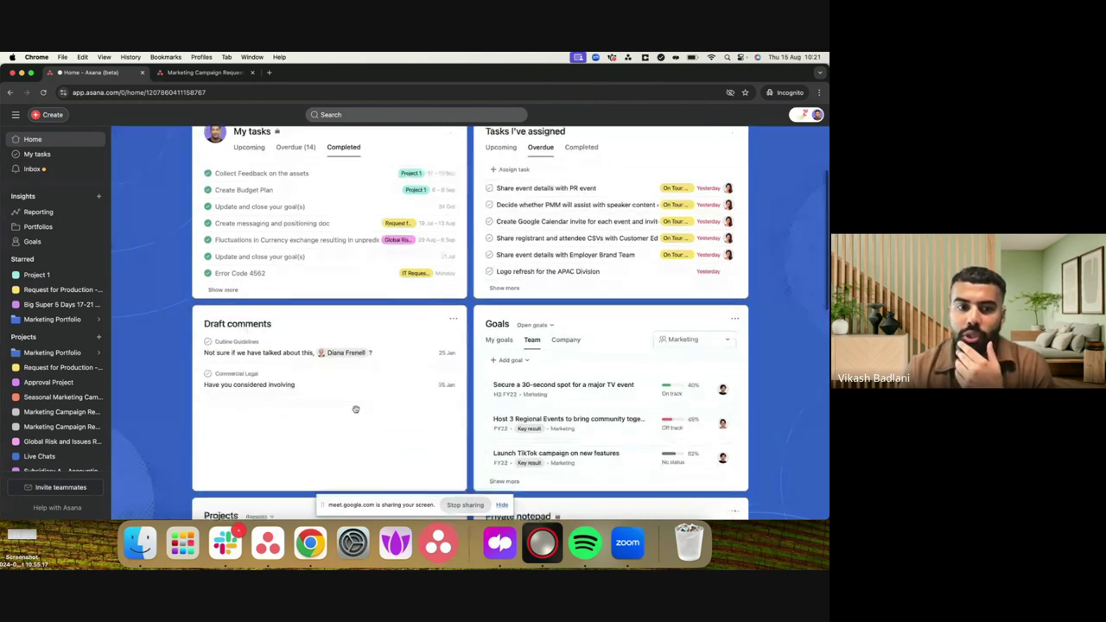
{"action": "scroll", "coordinate": [534, 345], "scroll_direction": "down", "scroll_amount": 4}
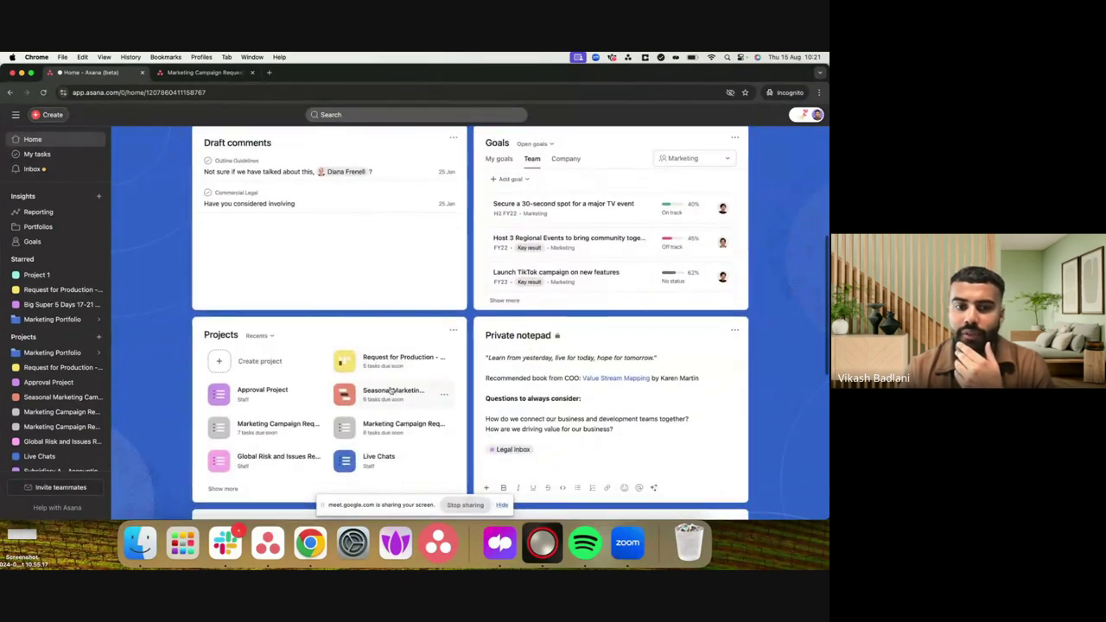
{"action": "scroll", "coordinate": [406, 384], "scroll_direction": "down", "scroll_amount": 2}
{"action": "scroll", "coordinate": [545, 352], "scroll_direction": "down", "scroll_amount": 2}
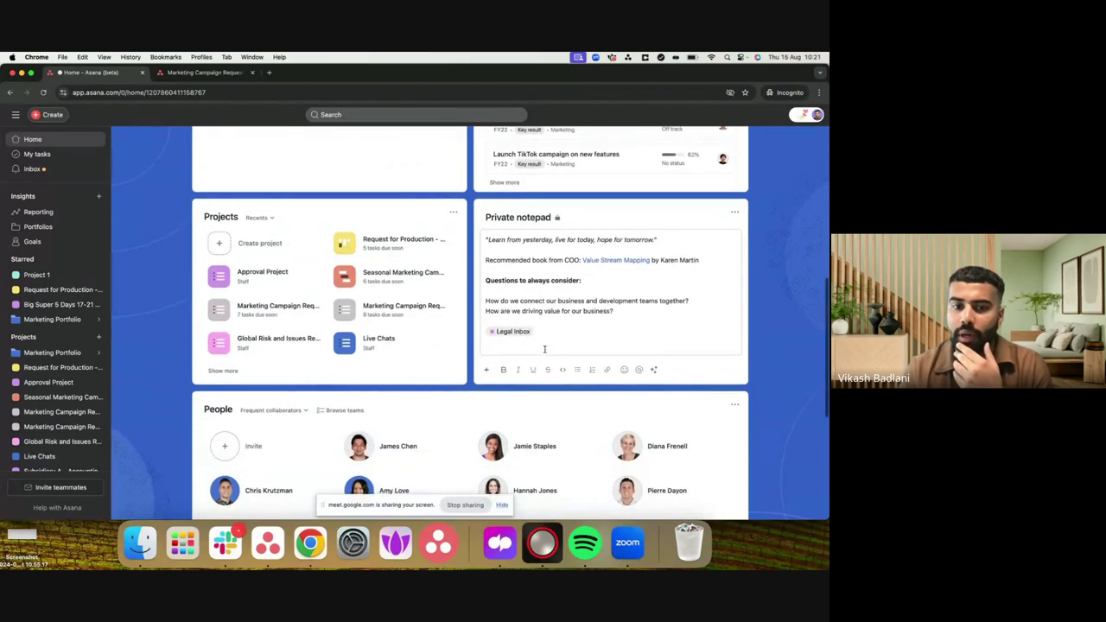
{"action": "scroll", "coordinate": [545, 352], "scroll_direction": "down", "scroll_amount": 1}
{"action": "scroll", "coordinate": [545, 350], "scroll_direction": "up", "scroll_amount": 10}
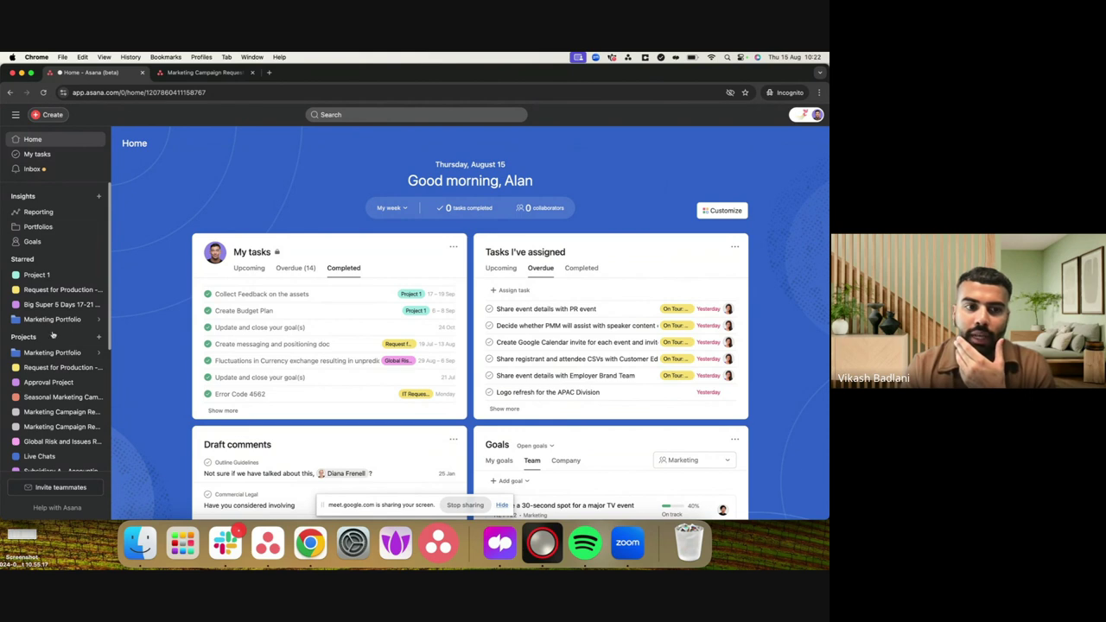
{"action": "scroll", "coordinate": [54, 368], "scroll_direction": "down", "scroll_amount": 2}
{"action": "scroll", "coordinate": [54, 367], "scroll_direction": "down", "scroll_amount": 2}
{"action": "scroll", "coordinate": [55, 367], "scroll_direction": "up", "scroll_amount": 4}
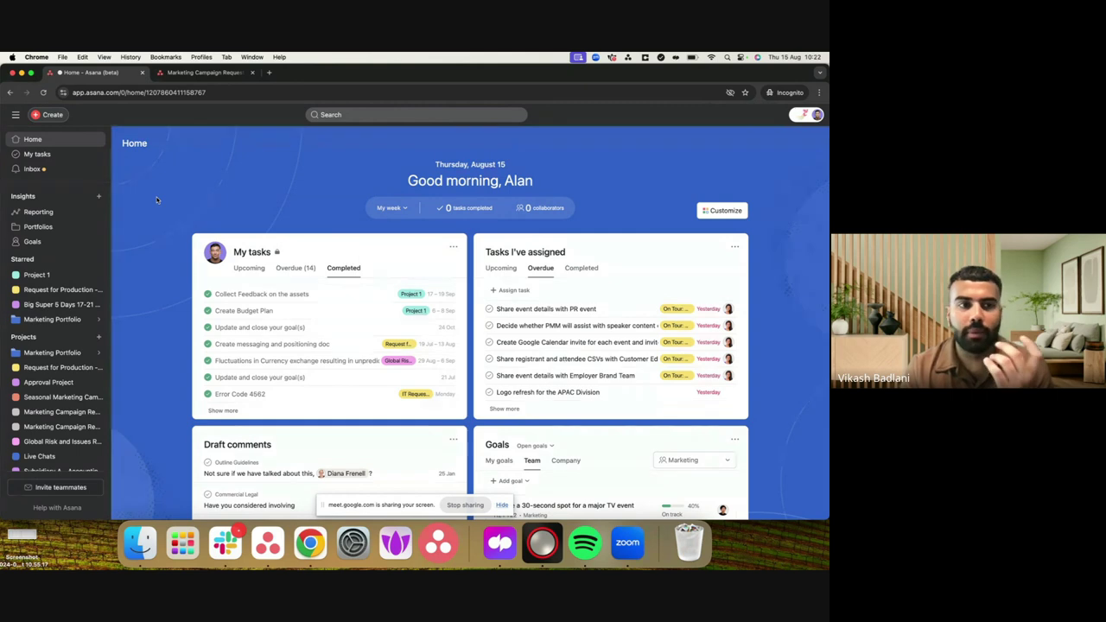
- Open My tasks and review the assigned tasks with their due dates, projects and dependencies
{"action": "left_click", "coordinate": [64, 157]}
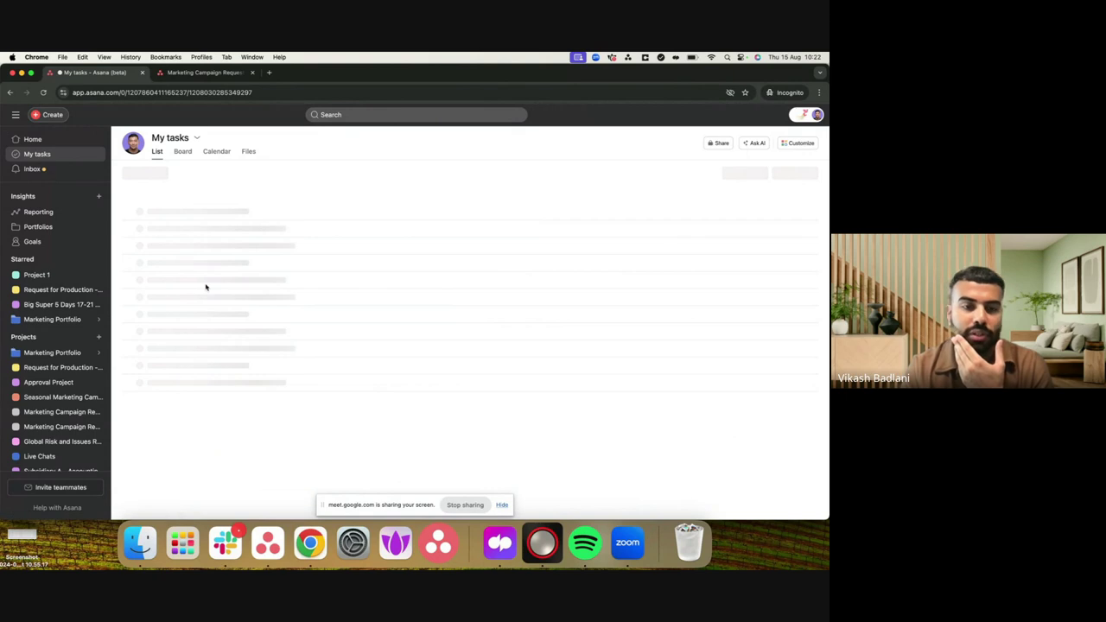
{"action": "scroll", "coordinate": [205, 286], "scroll_direction": "down", "scroll_amount": 1}
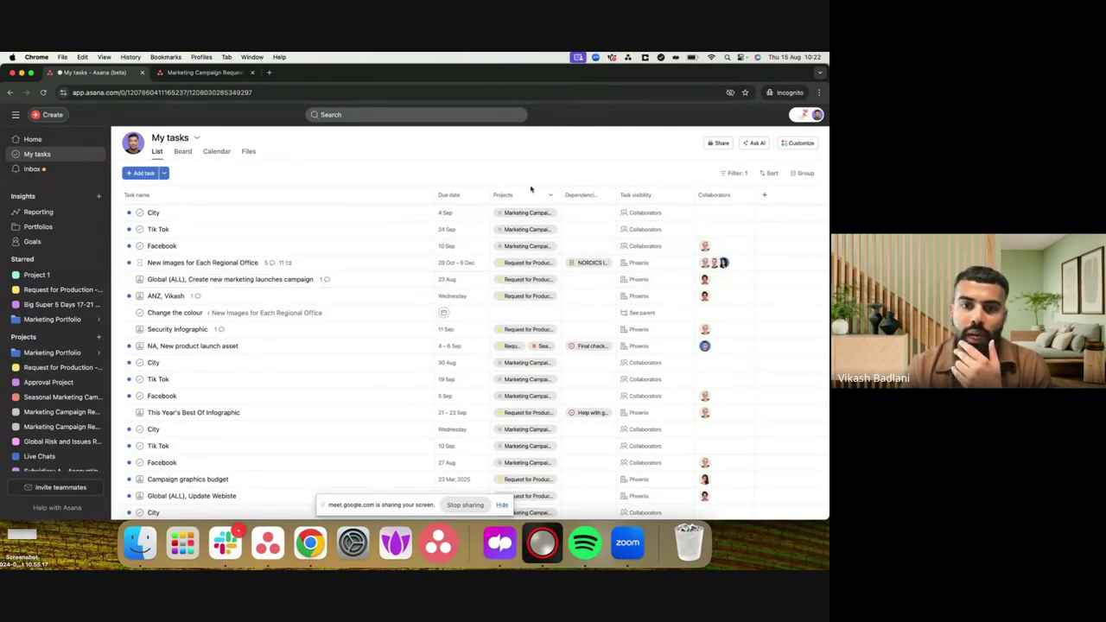
{"action": "scroll", "coordinate": [523, 293], "scroll_direction": "down", "scroll_amount": 1}
{"action": "scroll", "coordinate": [524, 296], "scroll_direction": "down", "scroll_amount": 3}
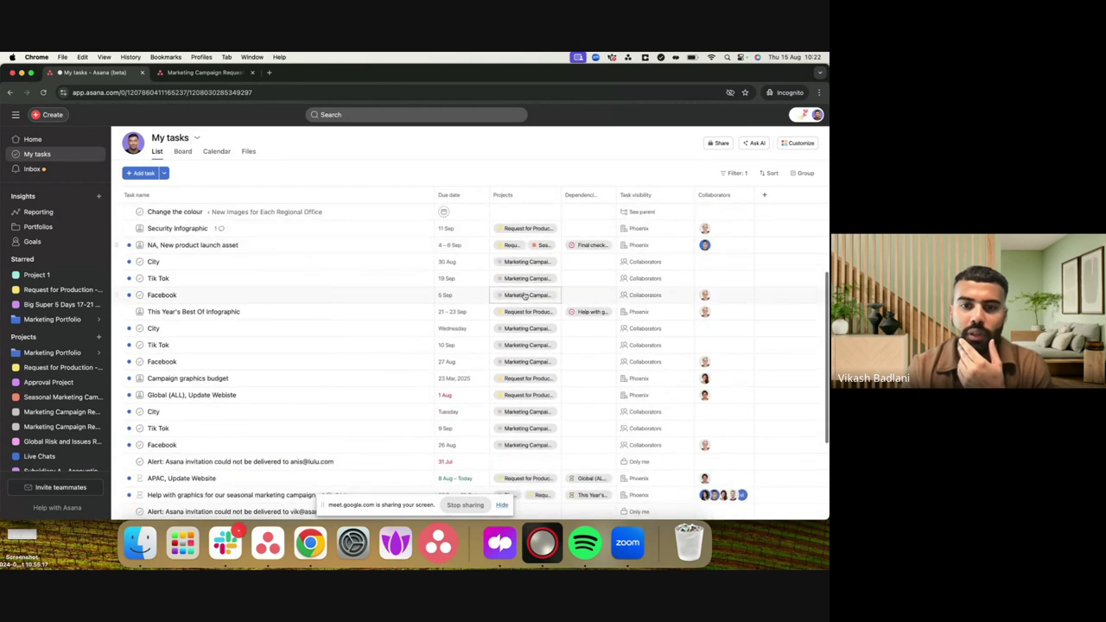
{"action": "scroll", "coordinate": [531, 242], "scroll_direction": "up", "scroll_amount": 6}
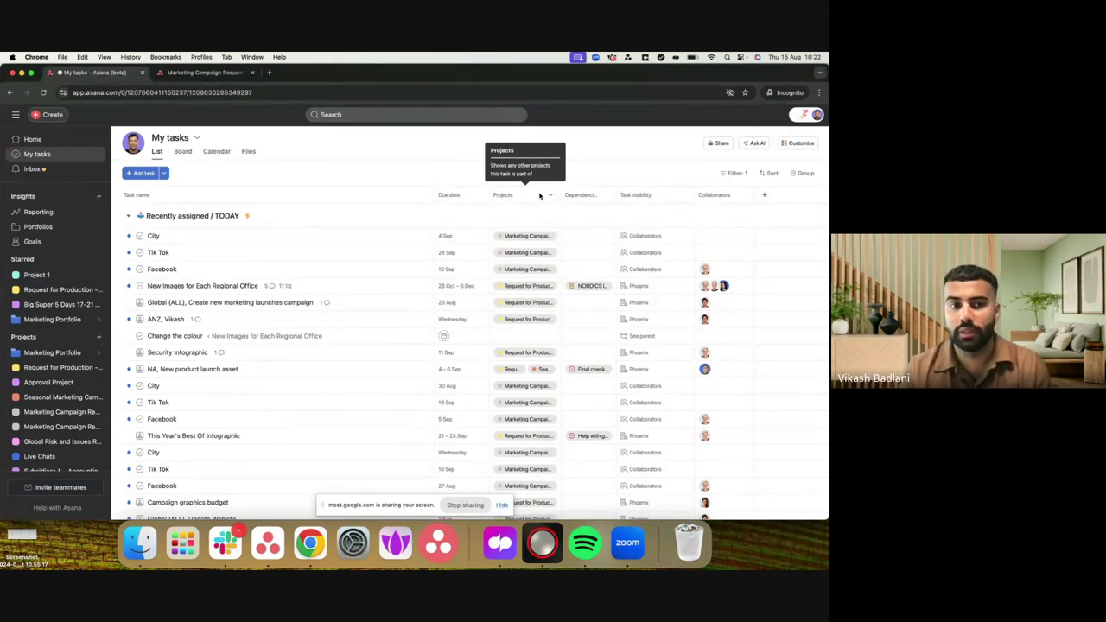
- Open the Inbox and review the activity notifications from the past 7 days and earlier
{"action": "left_click", "coordinate": [73, 171]}
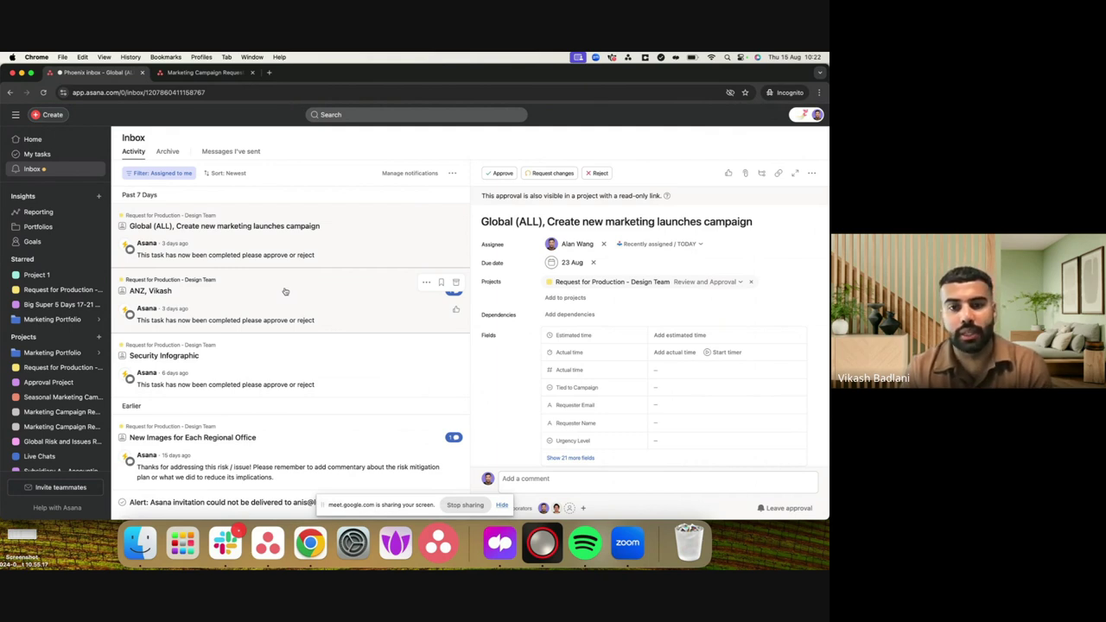
{"action": "scroll", "coordinate": [285, 291], "scroll_direction": "down", "scroll_amount": 5}
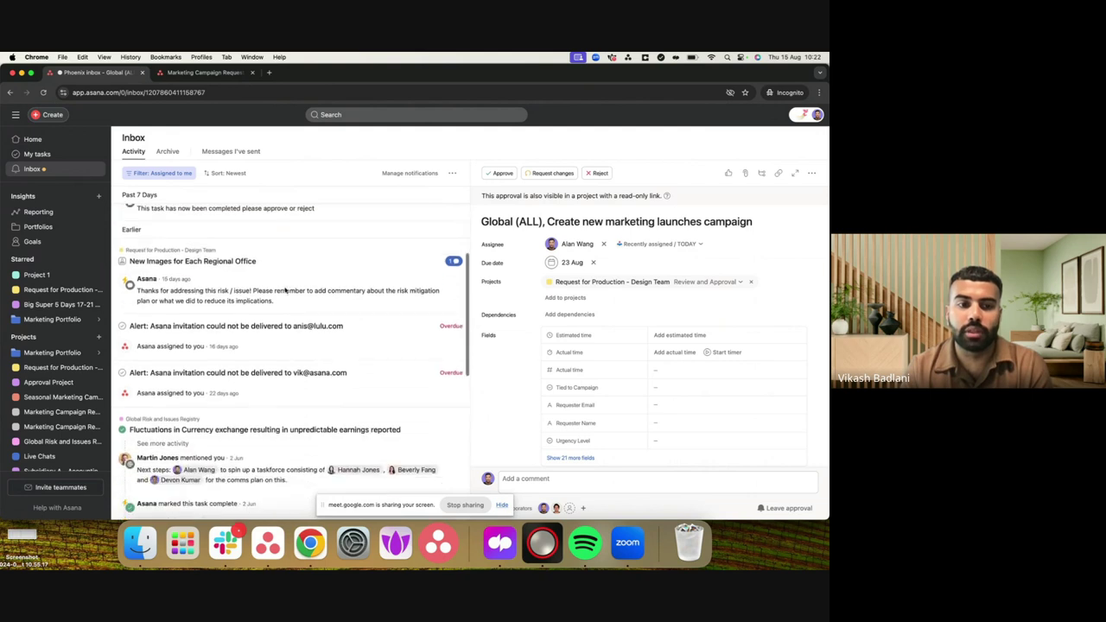
{"action": "scroll", "coordinate": [285, 291], "scroll_direction": "down", "scroll_amount": 3}
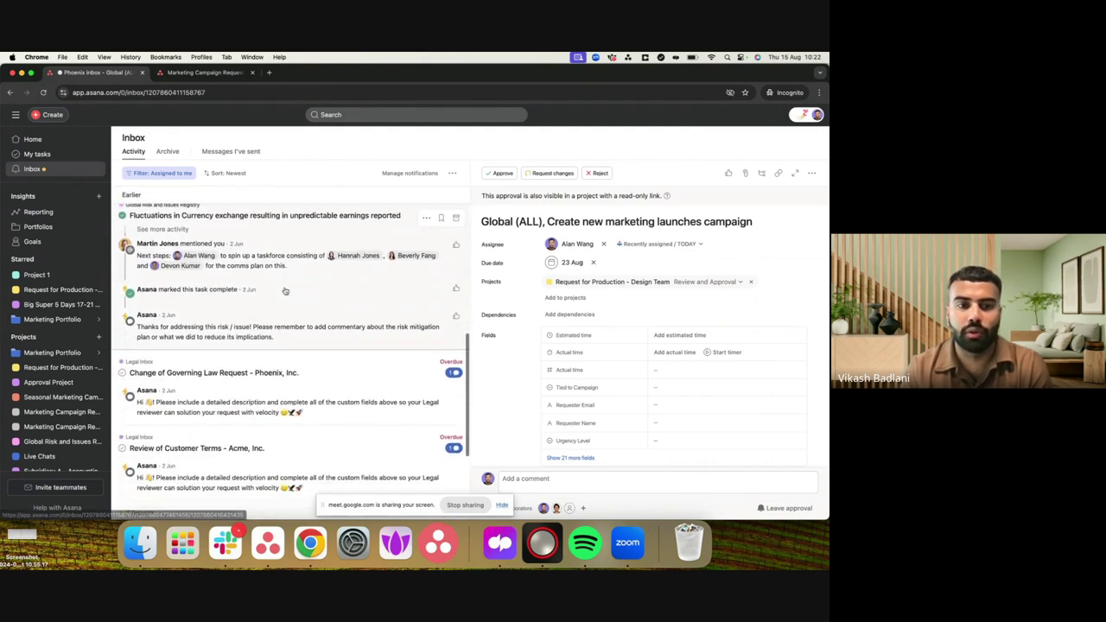
{"action": "mouse_move", "coordinate": [182, 310]}
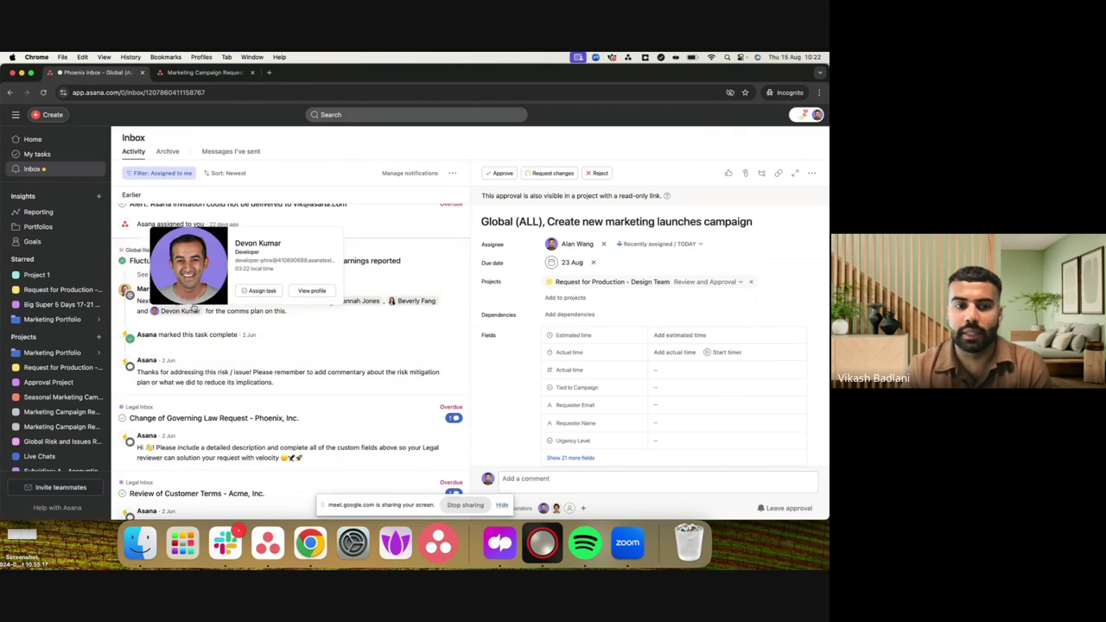
{"action": "scroll", "coordinate": [279, 323], "scroll_direction": "up", "scroll_amount": 5}
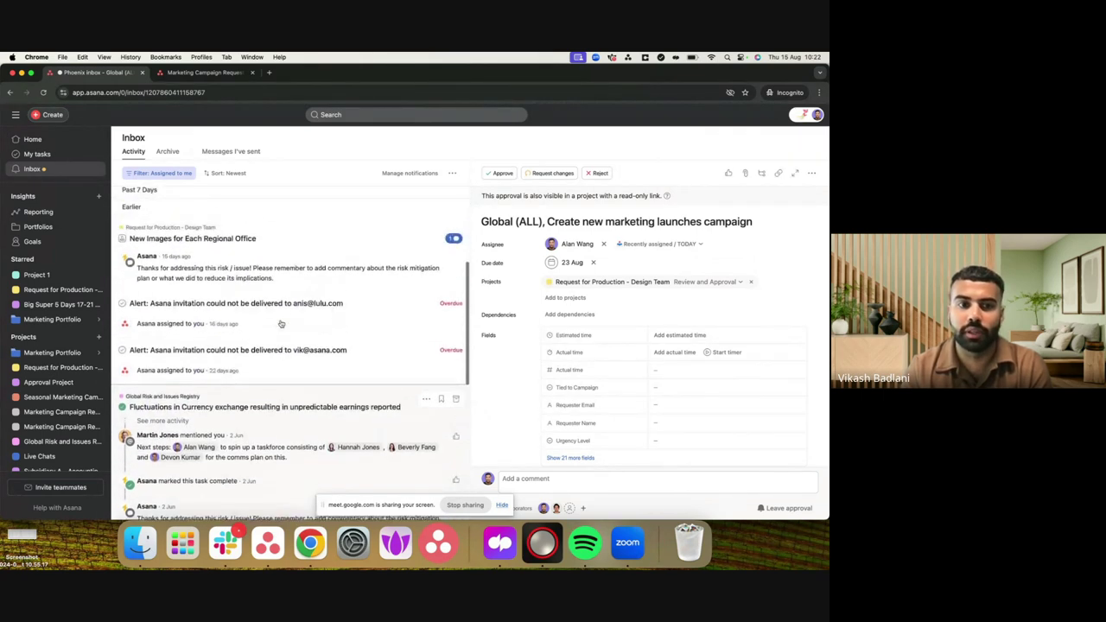
{"action": "scroll", "coordinate": [279, 323], "scroll_direction": "up", "scroll_amount": 3}
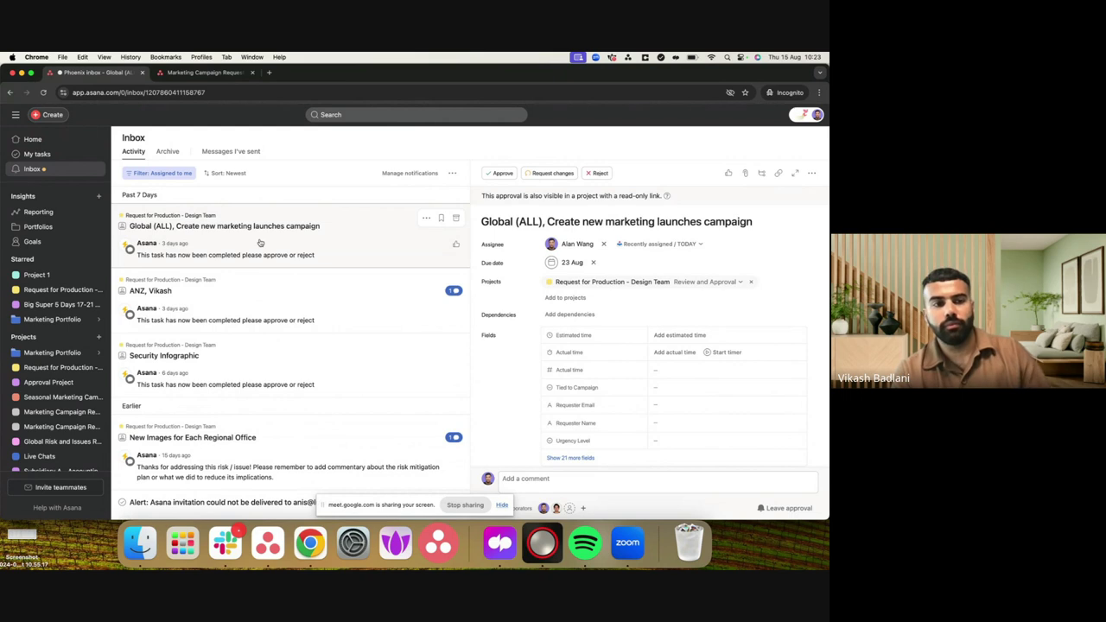
- Open the starred Marketing Portfolio and go to its Request for Production - Design Team project
{"action": "mouse_move", "coordinate": [54, 321]}
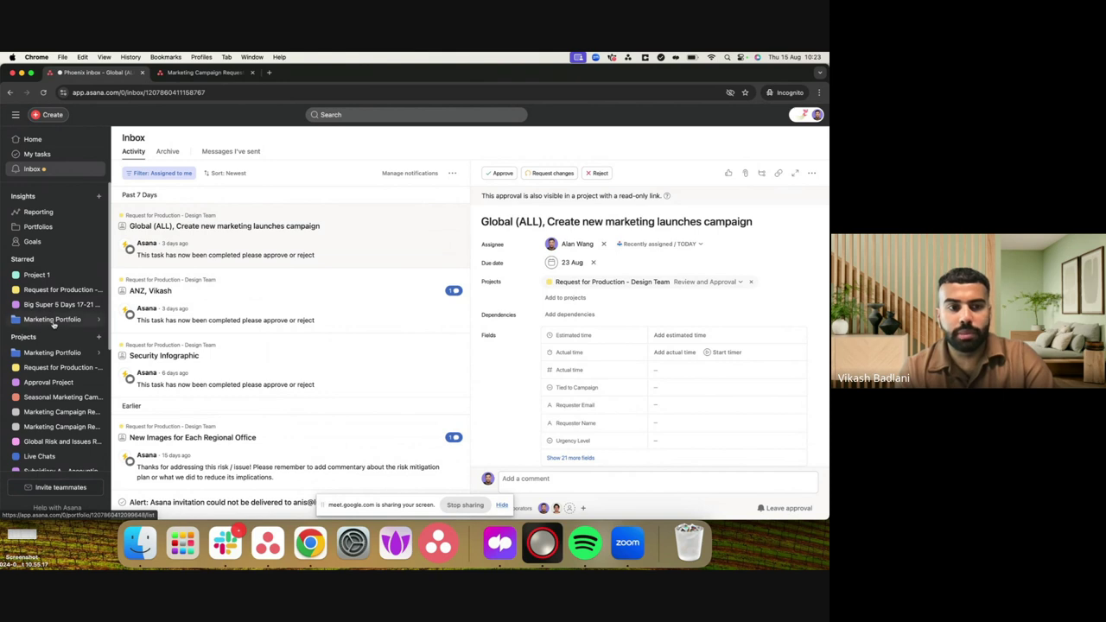
{"action": "left_click", "coordinate": [53, 320]}
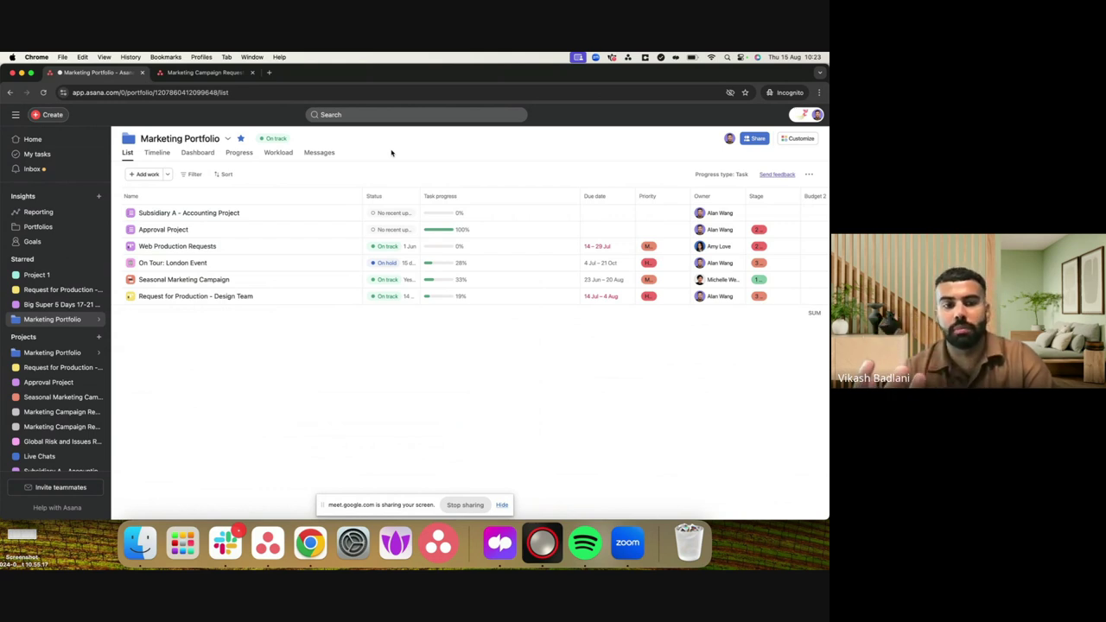
{"action": "left_click", "coordinate": [229, 298]}
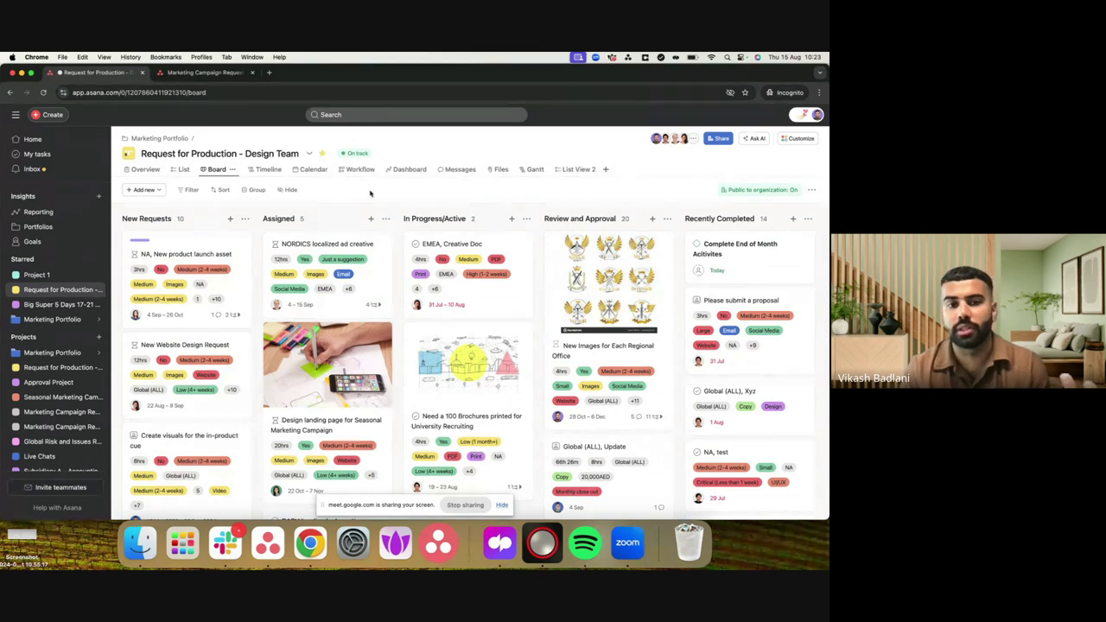
- Examine the request cards in the board's New Requests, Assigned, In Progress/Active, and Review and Approval sections
{"action": "scroll", "coordinate": [328, 362], "scroll_direction": "down", "scroll_amount": 2}
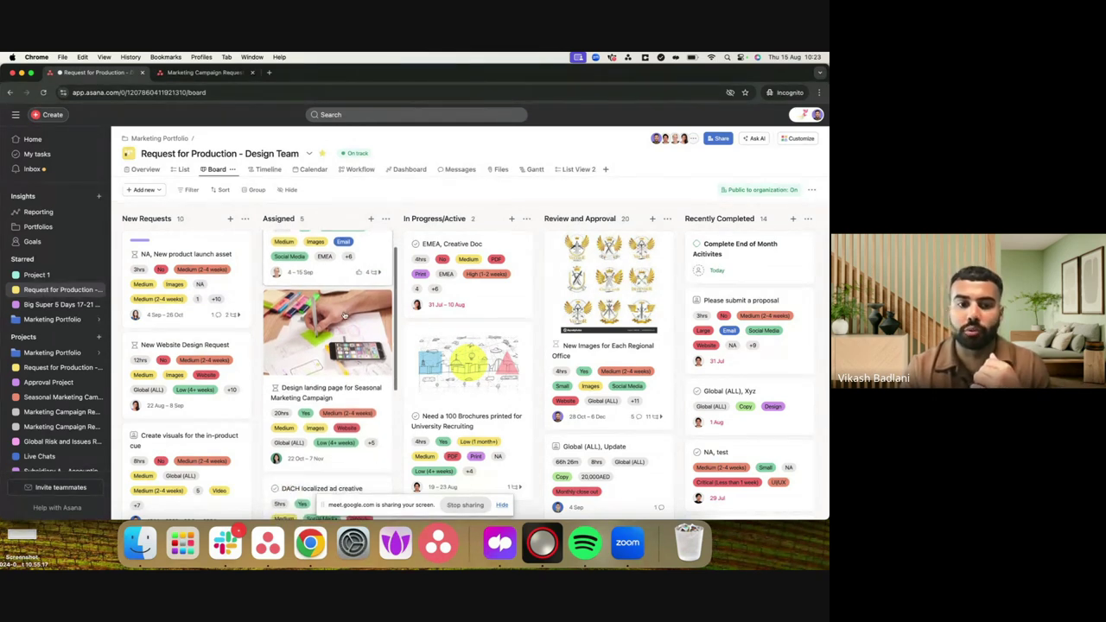
{"action": "scroll", "coordinate": [219, 380], "scroll_direction": "down", "scroll_amount": 2}
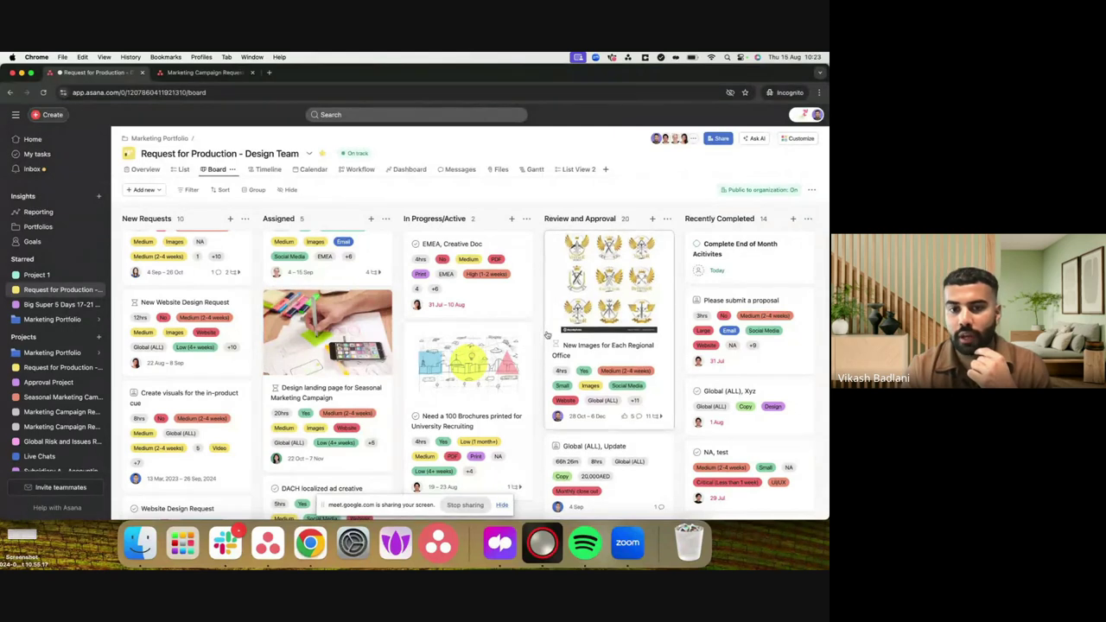
{"action": "scroll", "coordinate": [604, 345], "scroll_direction": "down", "scroll_amount": 1}
{"action": "scroll", "coordinate": [457, 363], "scroll_direction": "down", "scroll_amount": 1}
{"action": "scroll", "coordinate": [329, 363], "scroll_direction": "up", "scroll_amount": 2}
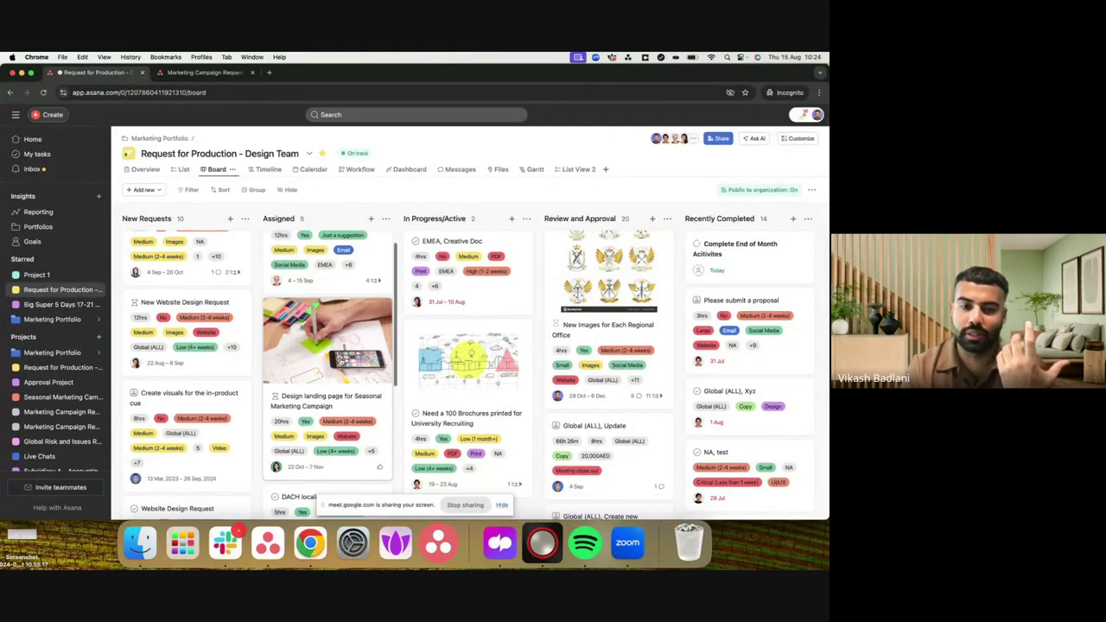
{"action": "scroll", "coordinate": [191, 345], "scroll_direction": "up", "scroll_amount": 2}
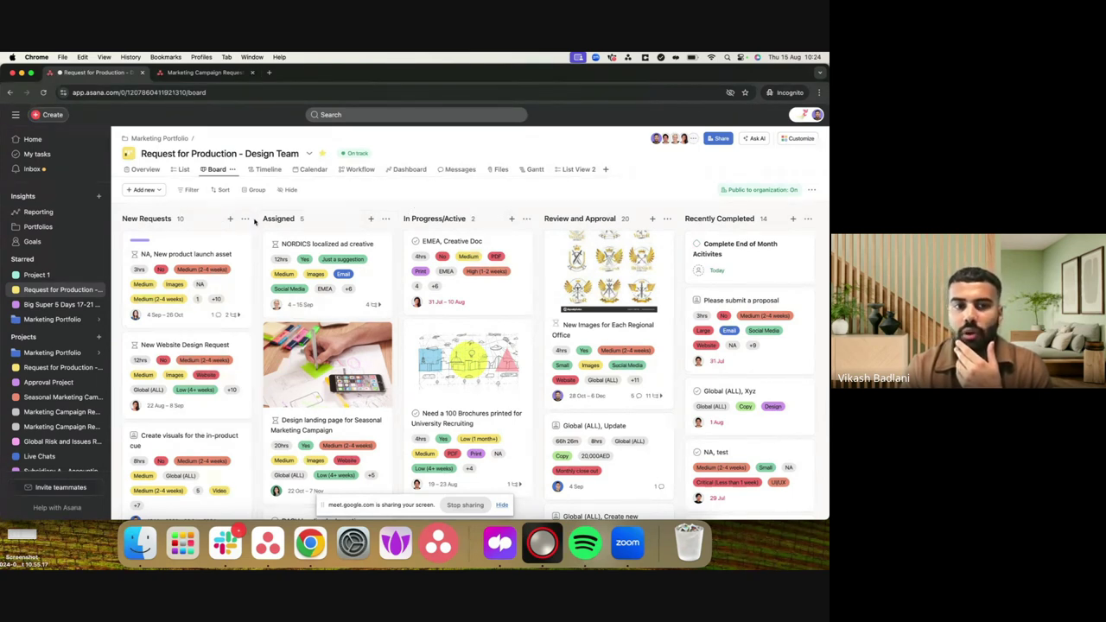
- Look at the options for adding a section beside New Requests, leaving the board's sections as they are
{"action": "left_click", "coordinate": [245, 218]}
{"action": "mouse_move", "coordinate": [267, 271]}
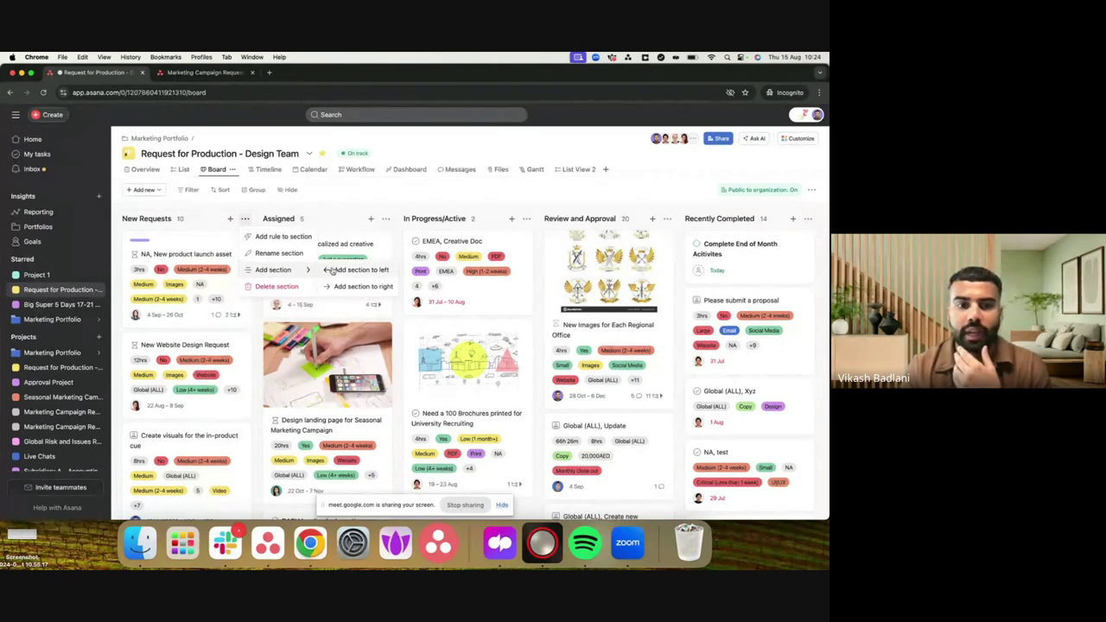
{"action": "left_click", "coordinate": [334, 192]}
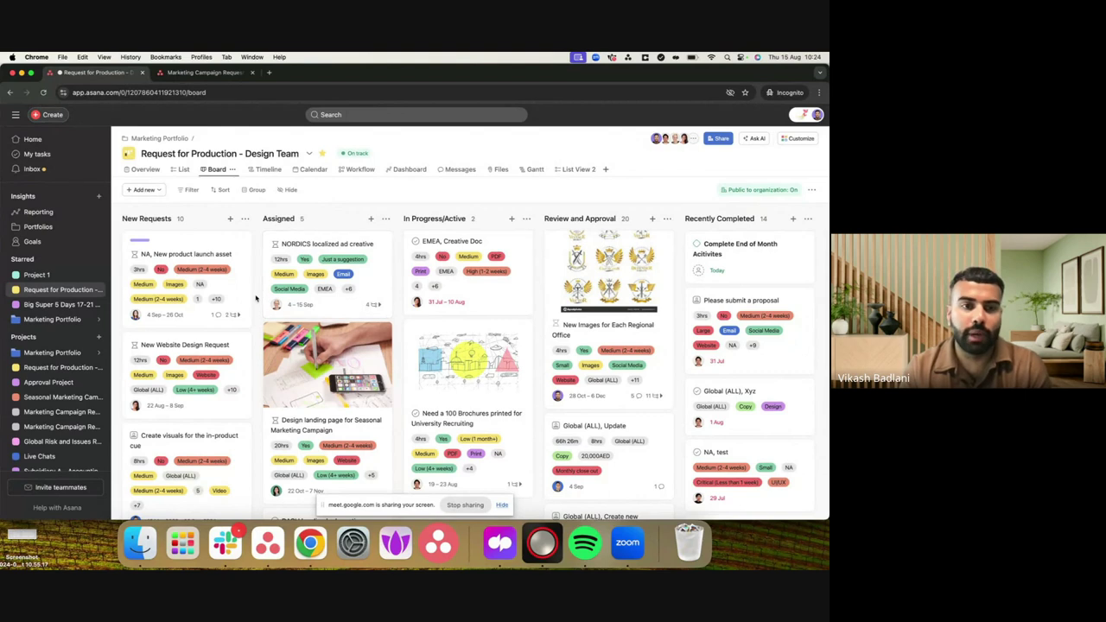
- Move the "NA, New product launch asset" card from New Requests to the In Progress/Active section
{"action": "scroll", "coordinate": [203, 321], "scroll_direction": "down", "scroll_amount": 2}
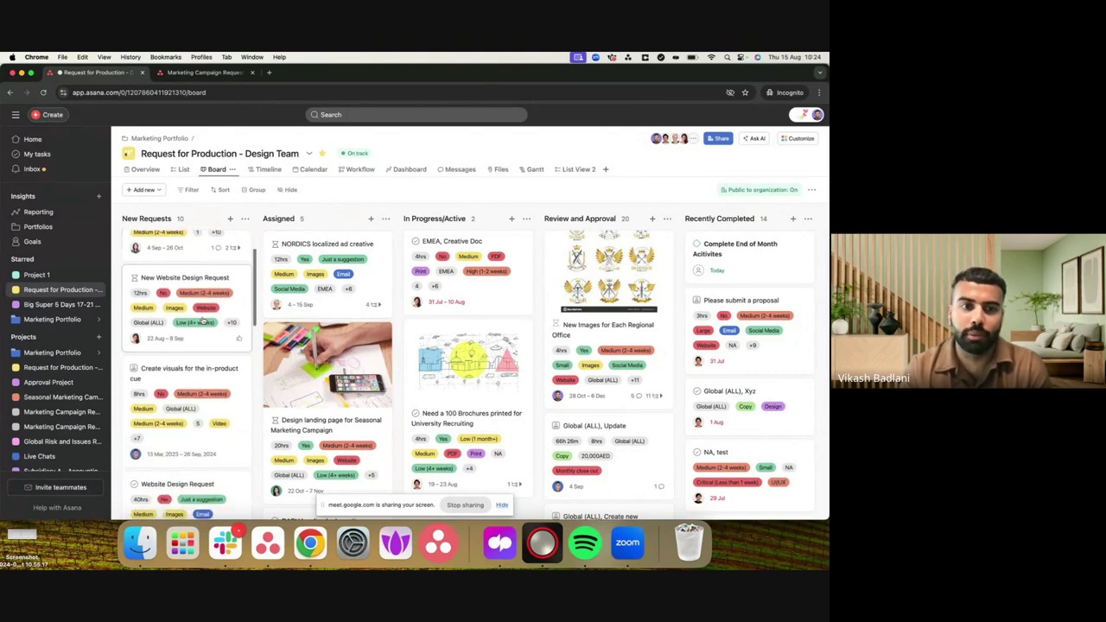
{"action": "scroll", "coordinate": [203, 321], "scroll_direction": "up", "scroll_amount": 2}
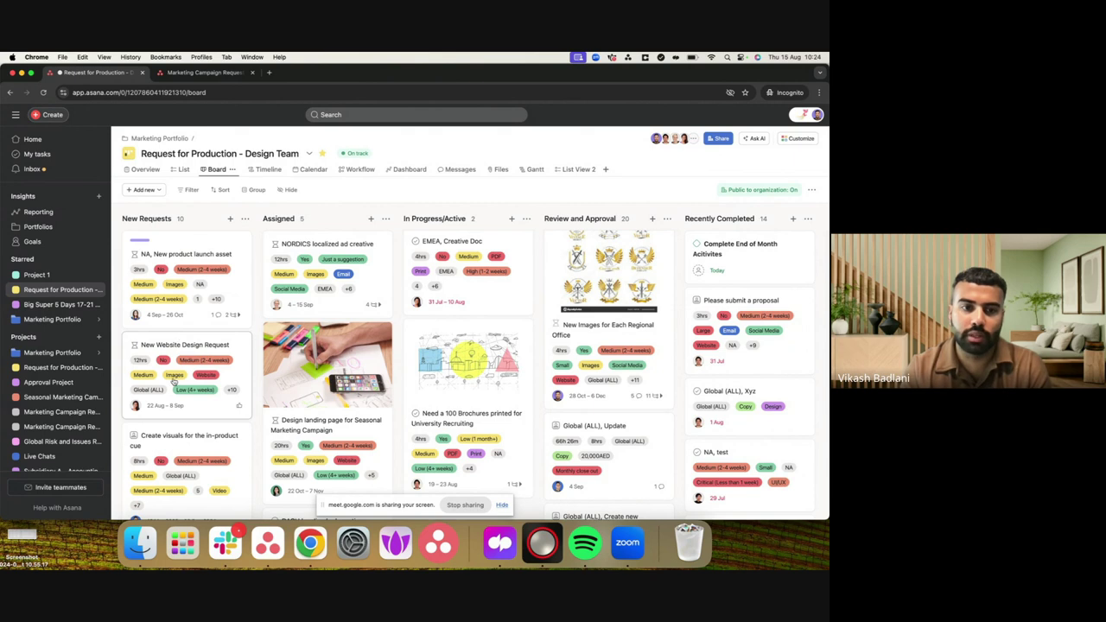
{"action": "scroll", "coordinate": [174, 381], "scroll_direction": "down", "scroll_amount": 1}
{"action": "scroll", "coordinate": [199, 328], "scroll_direction": "up", "scroll_amount": 1}
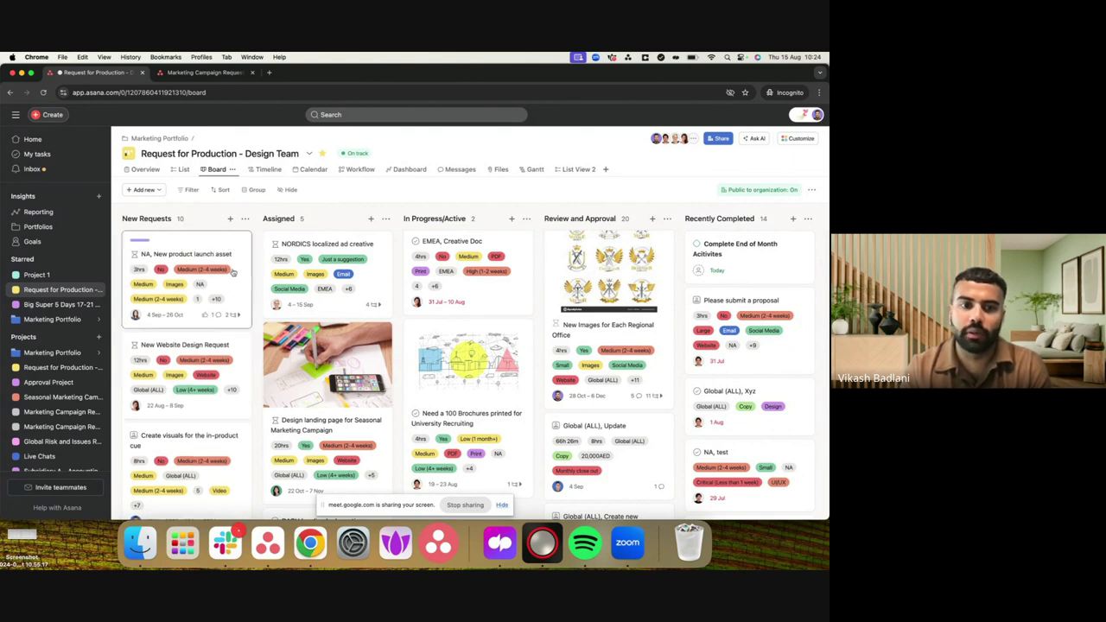
{"action": "left_click_drag", "start_coordinate": [232, 271], "coordinate": [480, 259]}
{"action": "scroll", "coordinate": [449, 324], "scroll_direction": "down", "scroll_amount": 3}
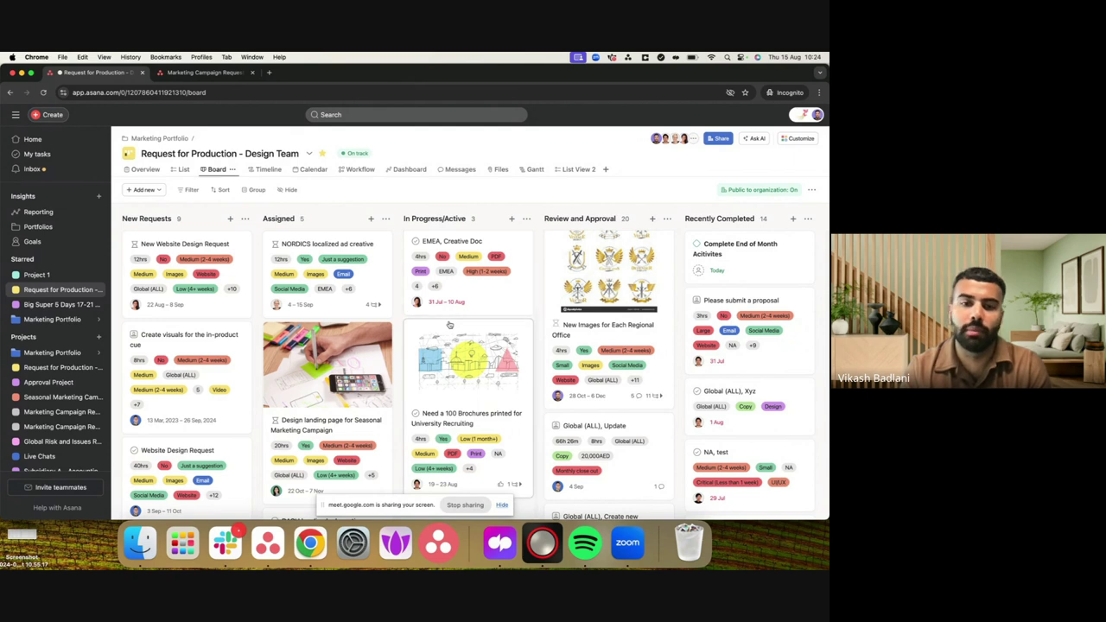
- Open the project's List view and examine its New Requests tasks across the custom field columns
{"action": "scroll", "coordinate": [449, 325], "scroll_direction": "up", "scroll_amount": 3}
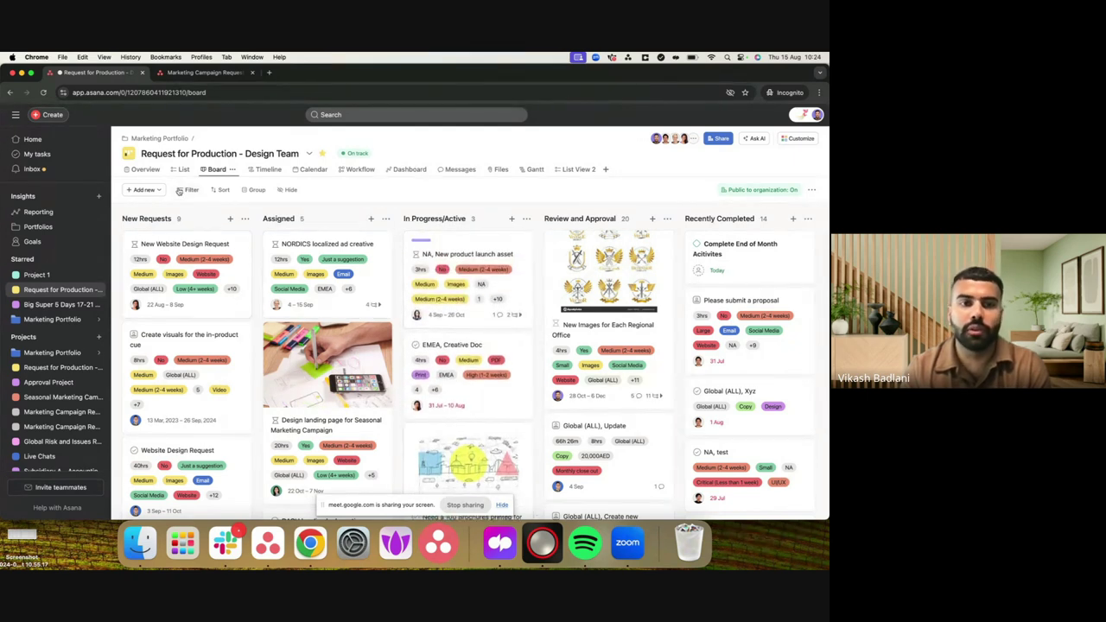
{"action": "left_click", "coordinate": [180, 169]}
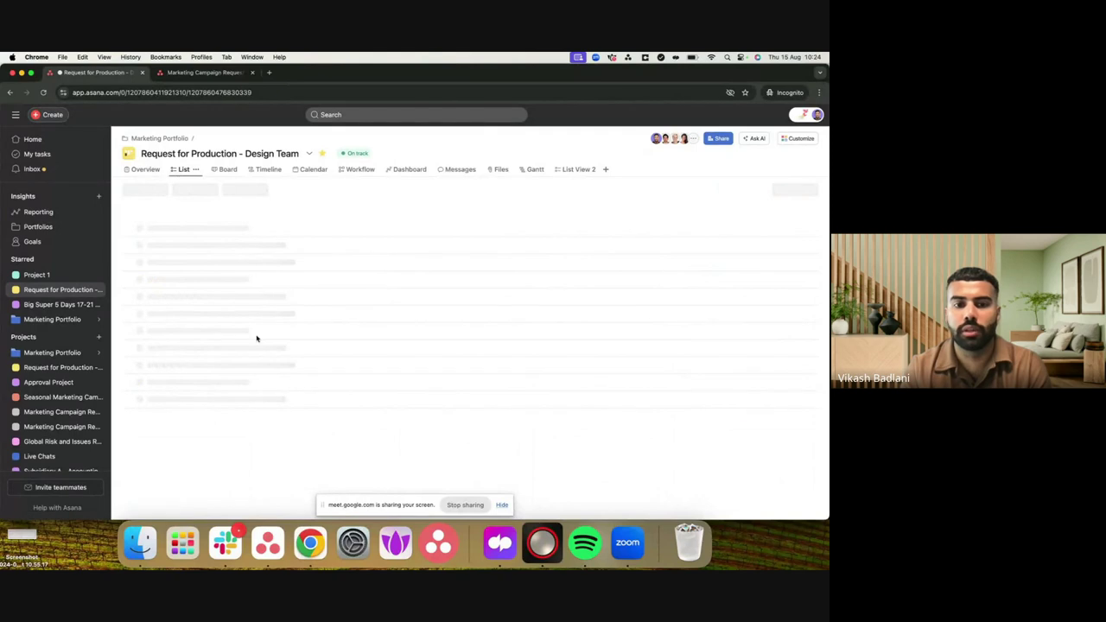
{"action": "scroll", "coordinate": [299, 352], "scroll_direction": "down", "scroll_amount": 2}
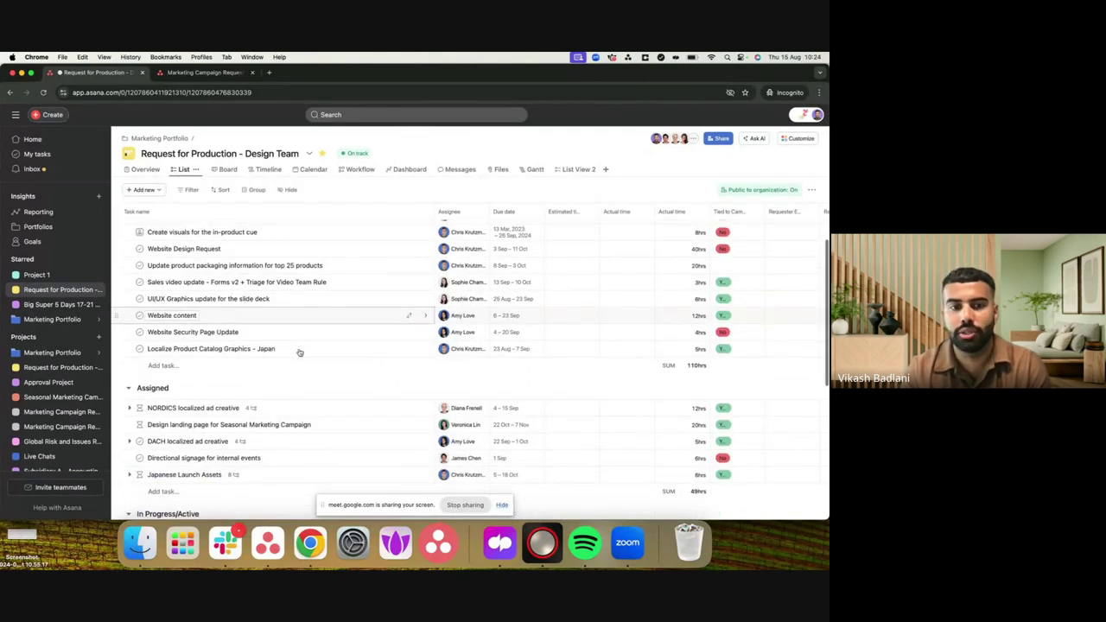
{"action": "scroll", "coordinate": [294, 311], "scroll_direction": "up", "scroll_amount": 2}
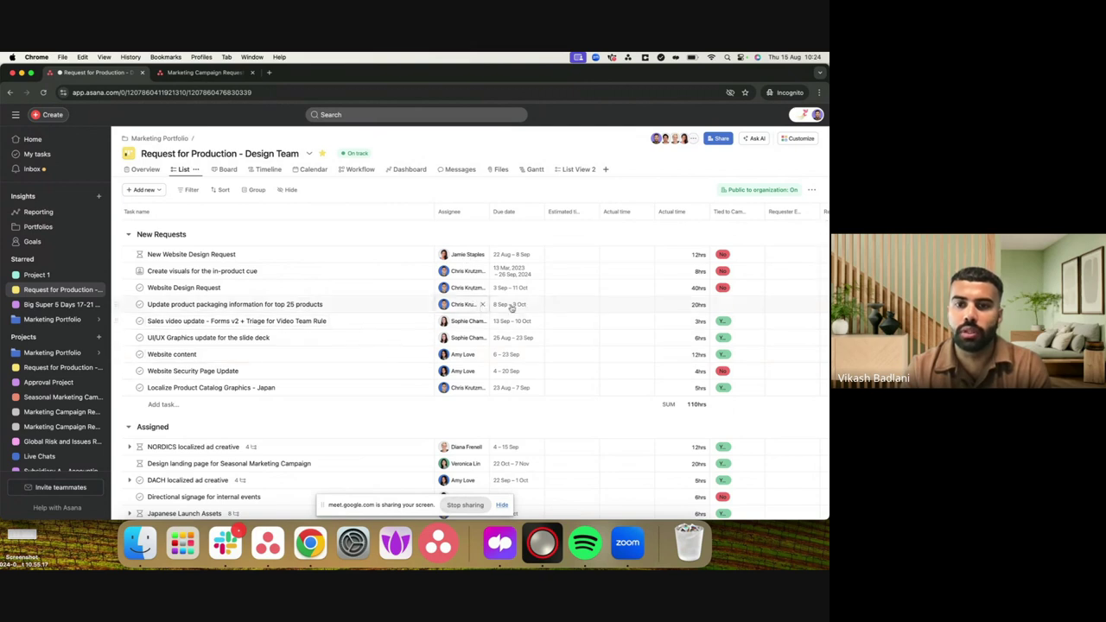
{"action": "scroll", "coordinate": [521, 305], "scroll_direction": "right", "scroll_amount": 5}
{"action": "scroll", "coordinate": [522, 306], "scroll_direction": "right", "scroll_amount": 6}
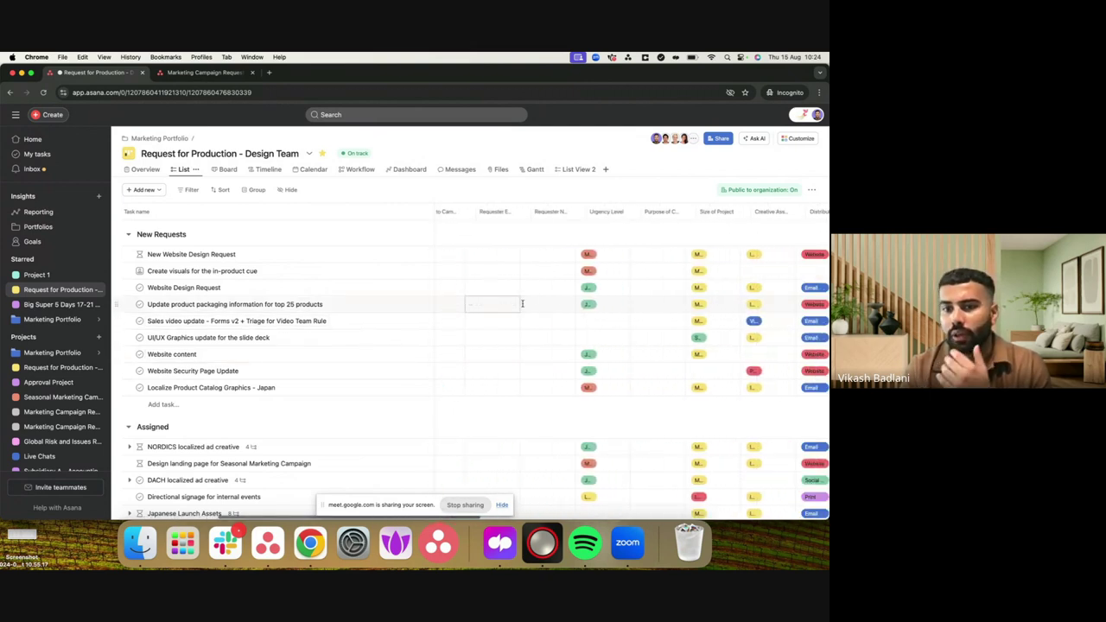
{"action": "scroll", "coordinate": [522, 304], "scroll_direction": "right", "scroll_amount": 2}
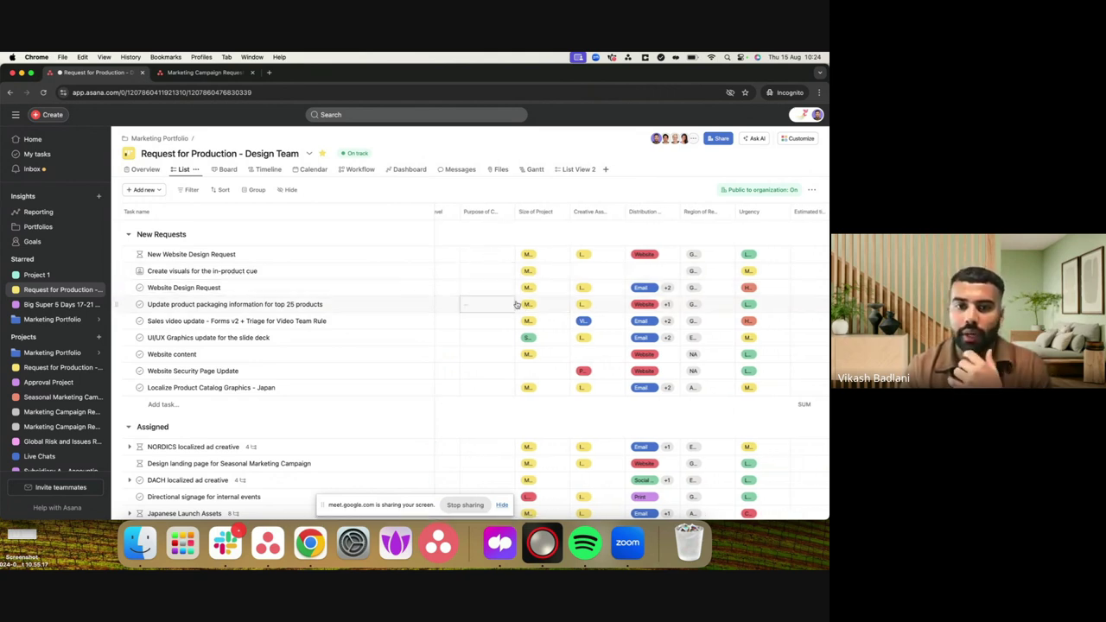
{"action": "scroll", "coordinate": [515, 303], "scroll_direction": "left", "scroll_amount": 8}
{"action": "scroll", "coordinate": [432, 311], "scroll_direction": "left", "scroll_amount": 2}
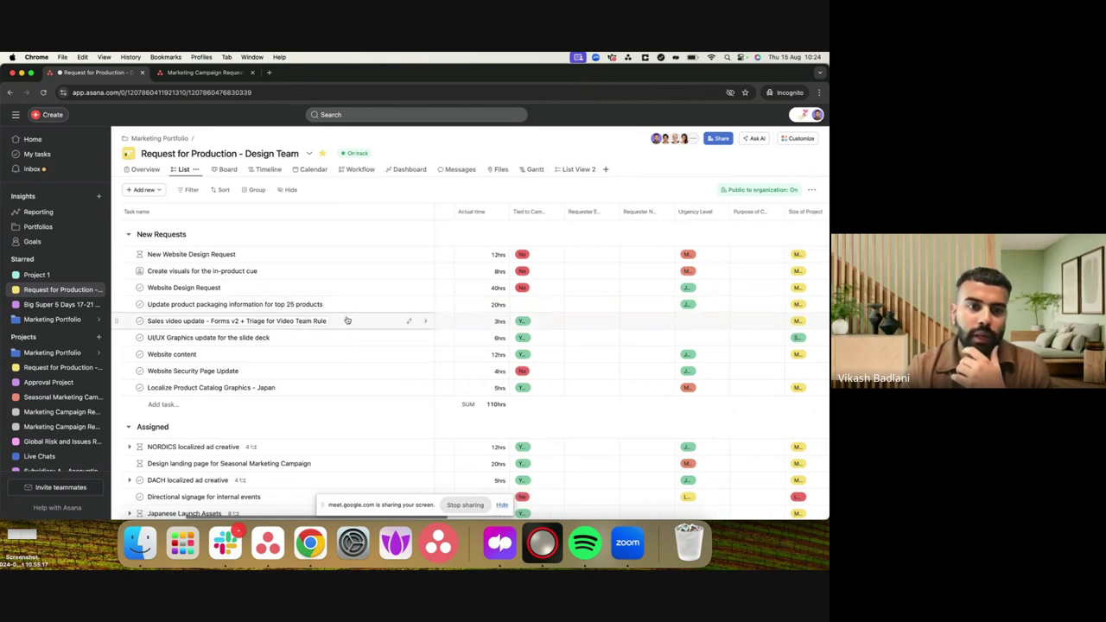
- Examine the Assigned, In Progress/Active, and Review and Approval sections in the task list
{"action": "scroll", "coordinate": [345, 318], "scroll_direction": "down", "scroll_amount": 2}
{"action": "scroll", "coordinate": [346, 319], "scroll_direction": "up", "scroll_amount": 2}
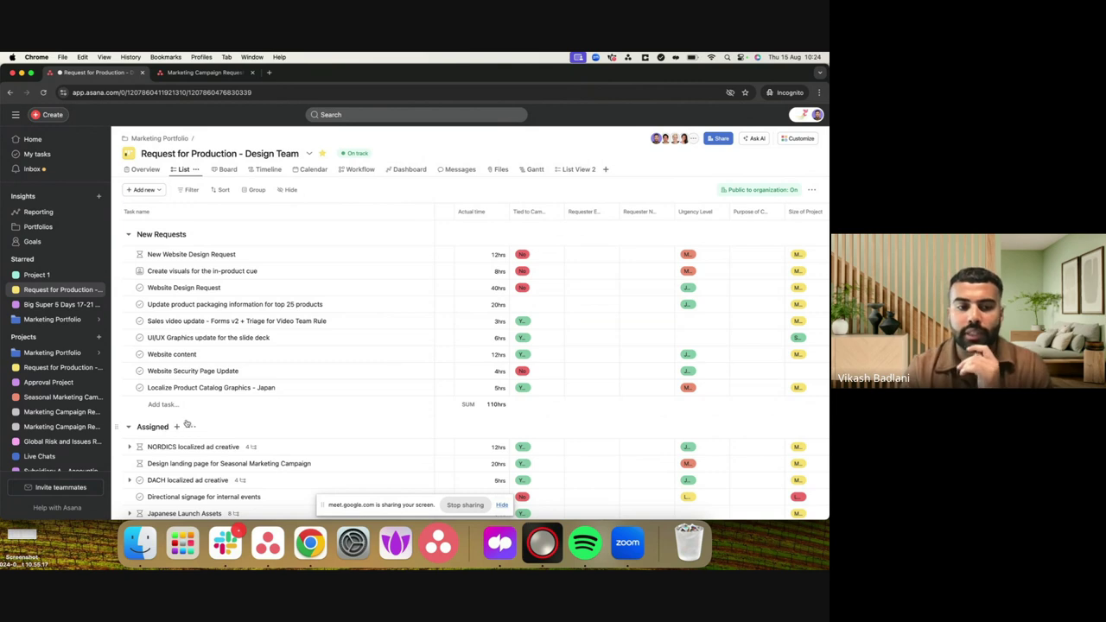
{"action": "scroll", "coordinate": [208, 419], "scroll_direction": "down", "scroll_amount": 5}
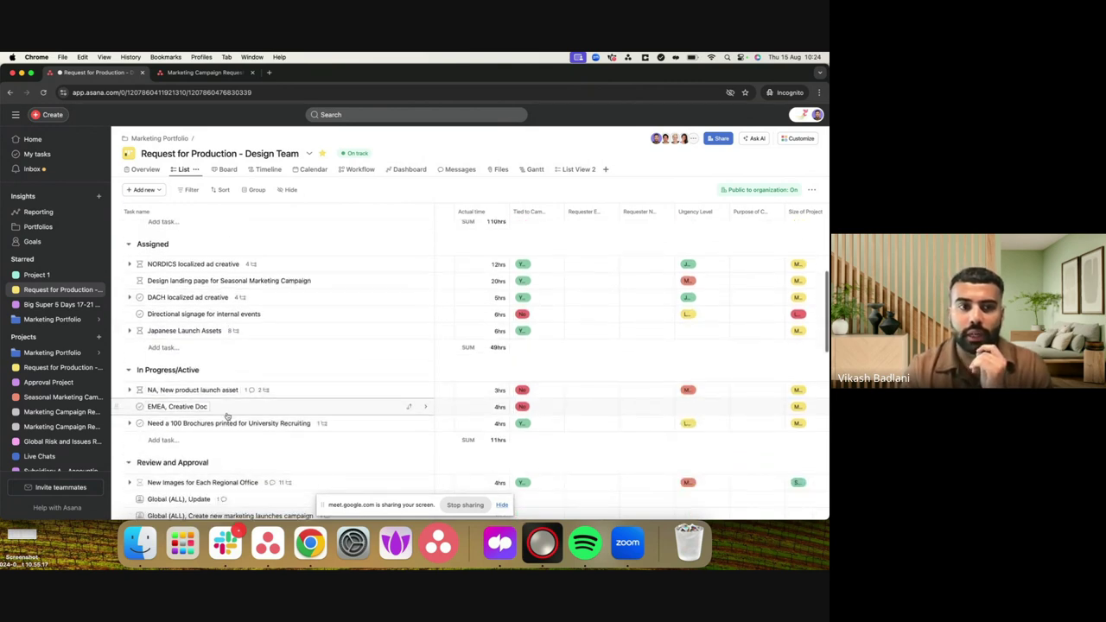
{"action": "scroll", "coordinate": [193, 375], "scroll_direction": "down", "scroll_amount": 2}
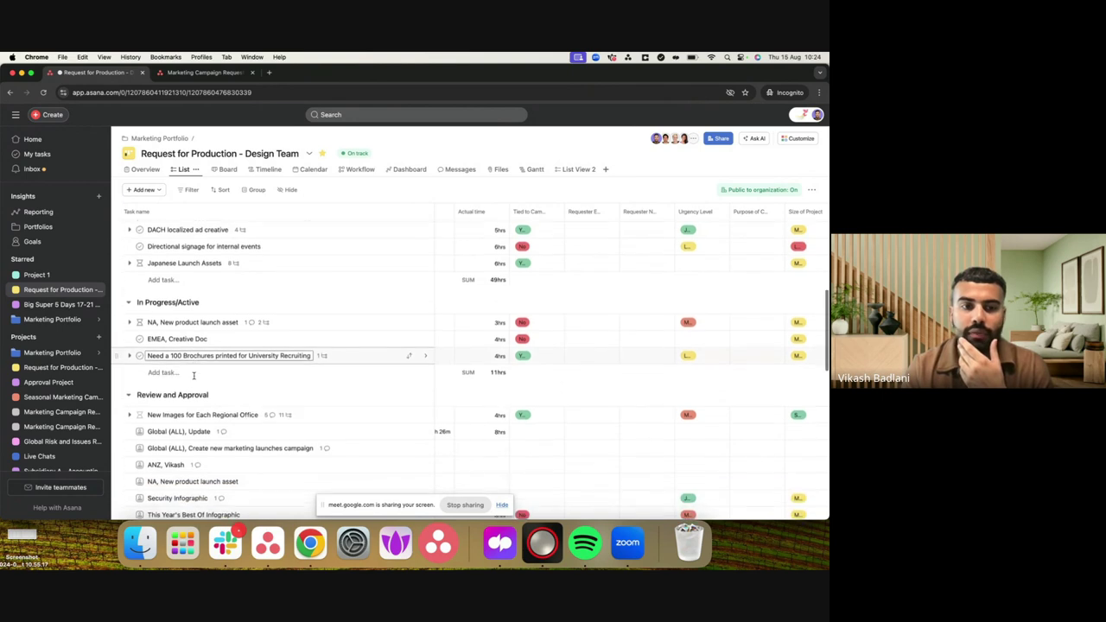
{"action": "scroll", "coordinate": [194, 375], "scroll_direction": "up", "scroll_amount": 7}
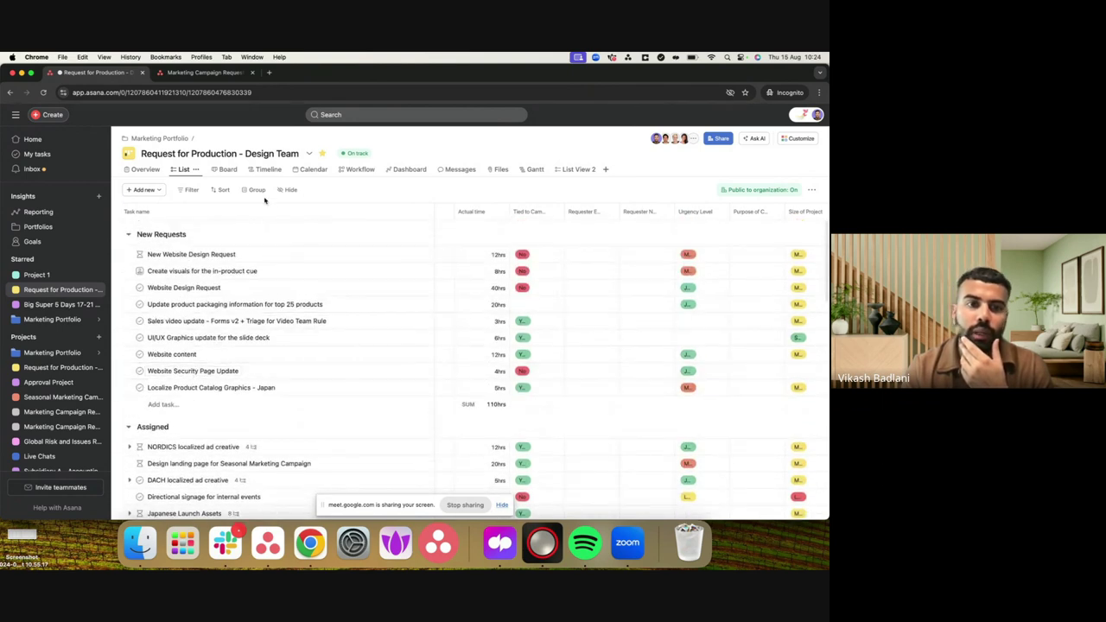
- Open the project's Timeline, look over the Review and Approval tasks, and zoom out to Quarters
{"action": "left_click", "coordinate": [264, 169]}
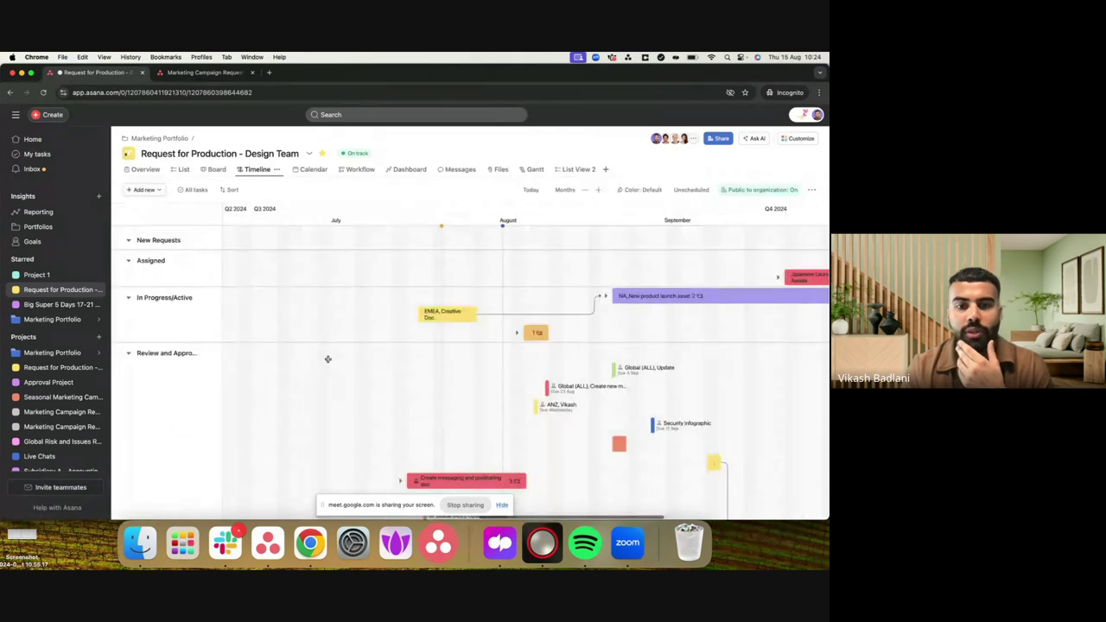
{"action": "scroll", "coordinate": [411, 396], "scroll_direction": "down", "scroll_amount": 4}
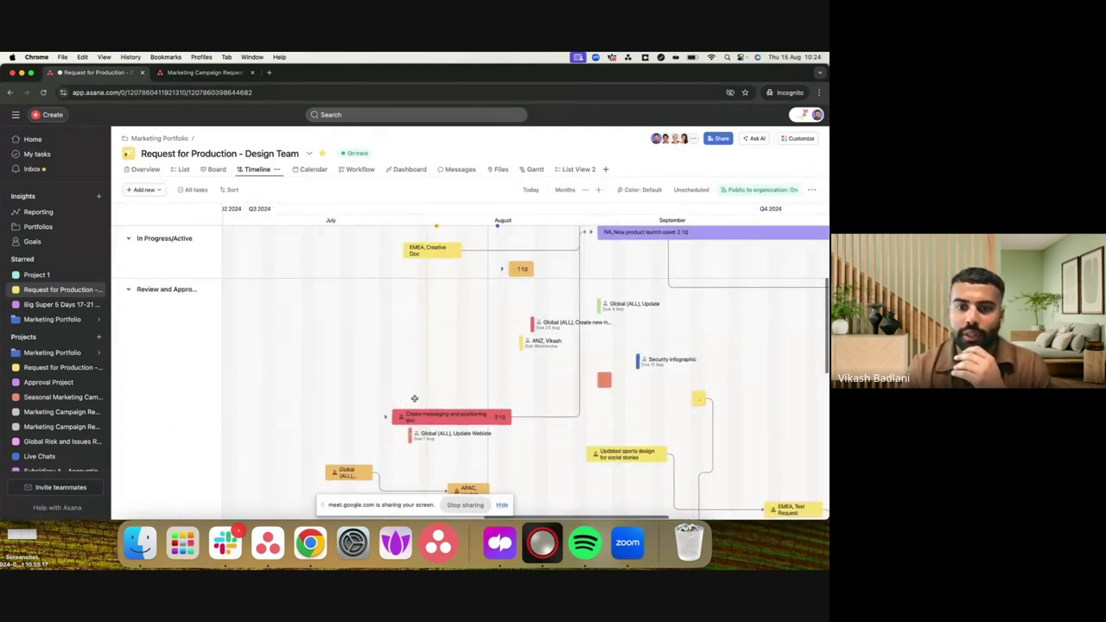
{"action": "scroll", "coordinate": [414, 399], "scroll_direction": "down", "scroll_amount": 2}
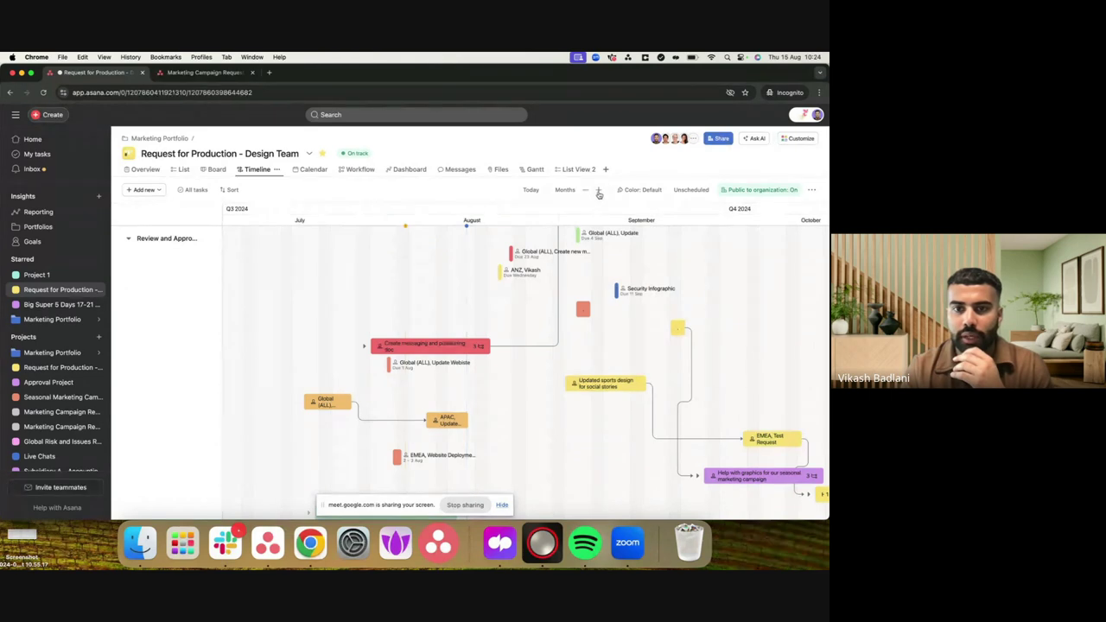
{"action": "scroll", "coordinate": [595, 196], "scroll_direction": "right", "scroll_amount": 2}
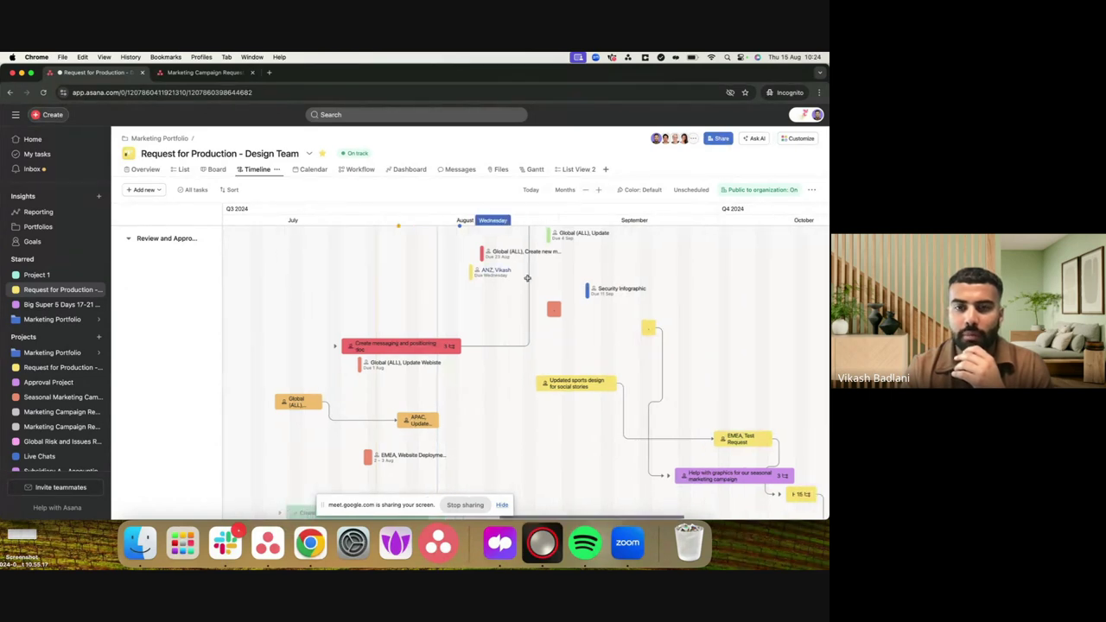
{"action": "left_click", "coordinate": [585, 191]}
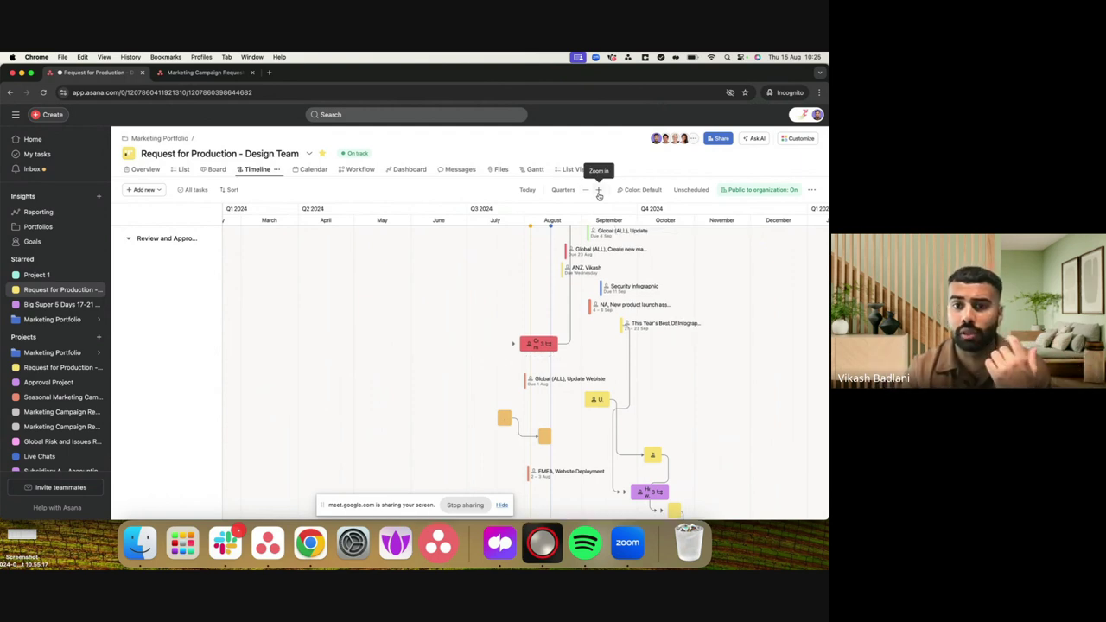
- Zoom the Timeline in to Weeks and examine the Review and Approval and Recently Completed tasks and their dependencies
{"action": "left_click", "coordinate": [598, 191]}
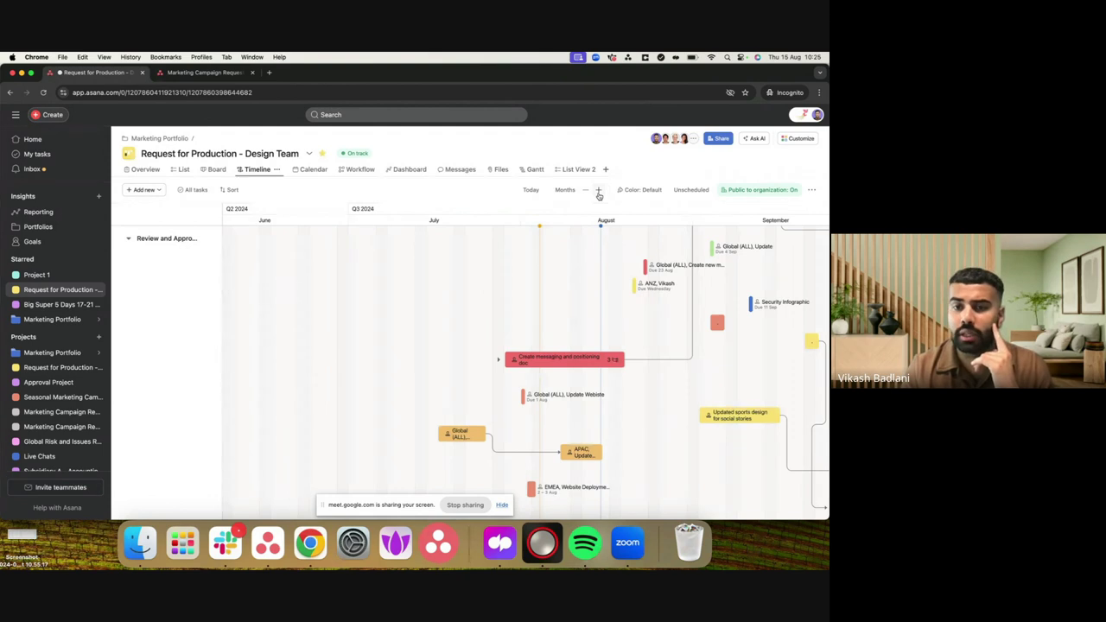
{"action": "scroll", "coordinate": [538, 297], "scroll_direction": "up", "scroll_amount": 3}
{"action": "scroll", "coordinate": [518, 328], "scroll_direction": "down", "scroll_amount": 3}
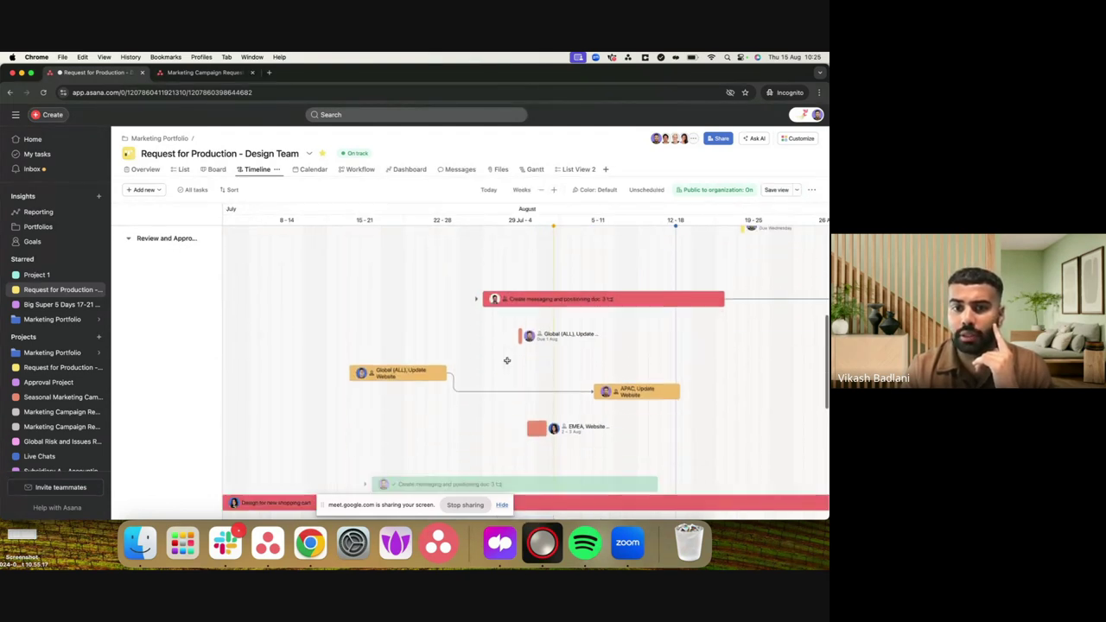
{"action": "scroll", "coordinate": [510, 354], "scroll_direction": "right", "scroll_amount": 3}
{"action": "scroll", "coordinate": [507, 360], "scroll_direction": "down", "scroll_amount": 2}
{"action": "scroll", "coordinate": [507, 360], "scroll_direction": "left", "scroll_amount": 4}
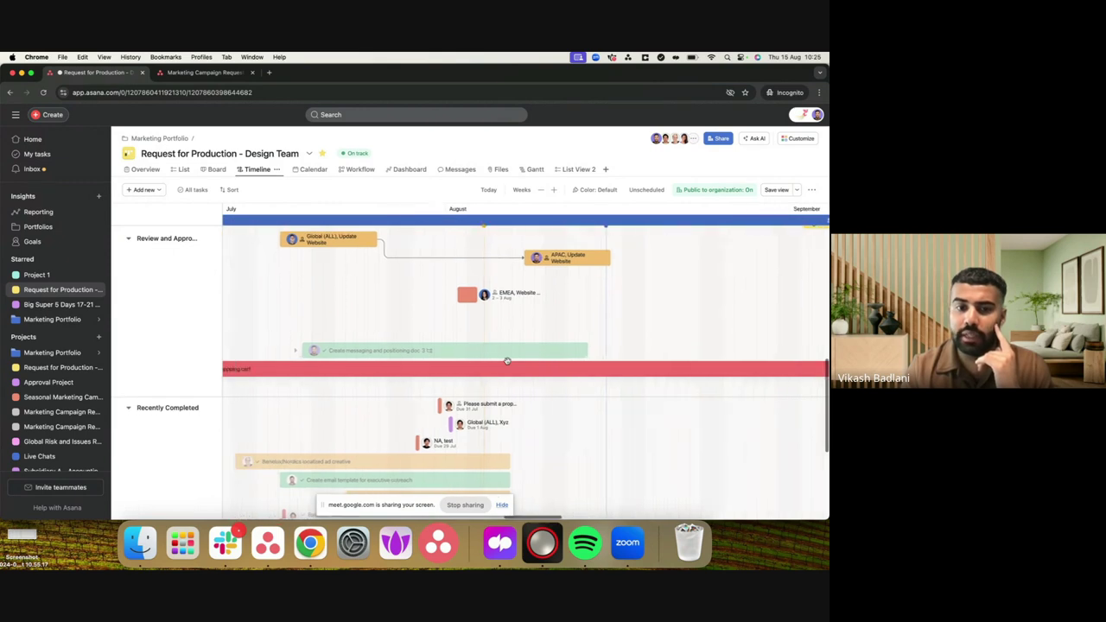
{"action": "scroll", "coordinate": [508, 360], "scroll_direction": "up", "scroll_amount": 2}
{"action": "scroll", "coordinate": [507, 360], "scroll_direction": "up", "scroll_amount": 2}
{"action": "scroll", "coordinate": [507, 361], "scroll_direction": "right", "scroll_amount": 2}
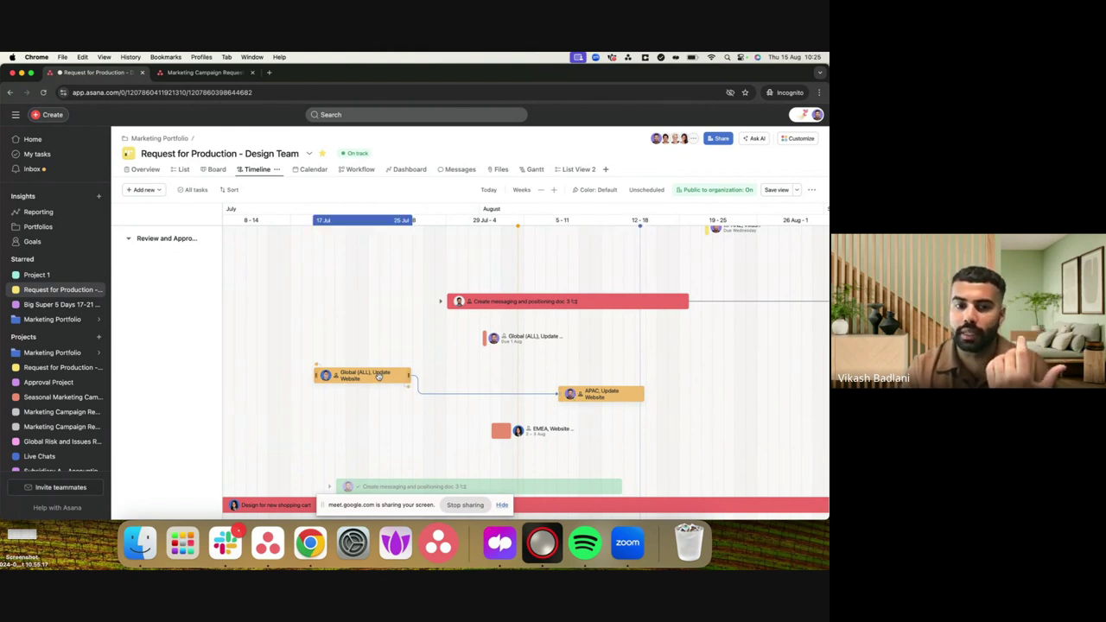
- Open the project's Calendar, look through August 2024, and switch the calendar's scale from Months to Weeks
{"action": "left_click", "coordinate": [315, 168]}
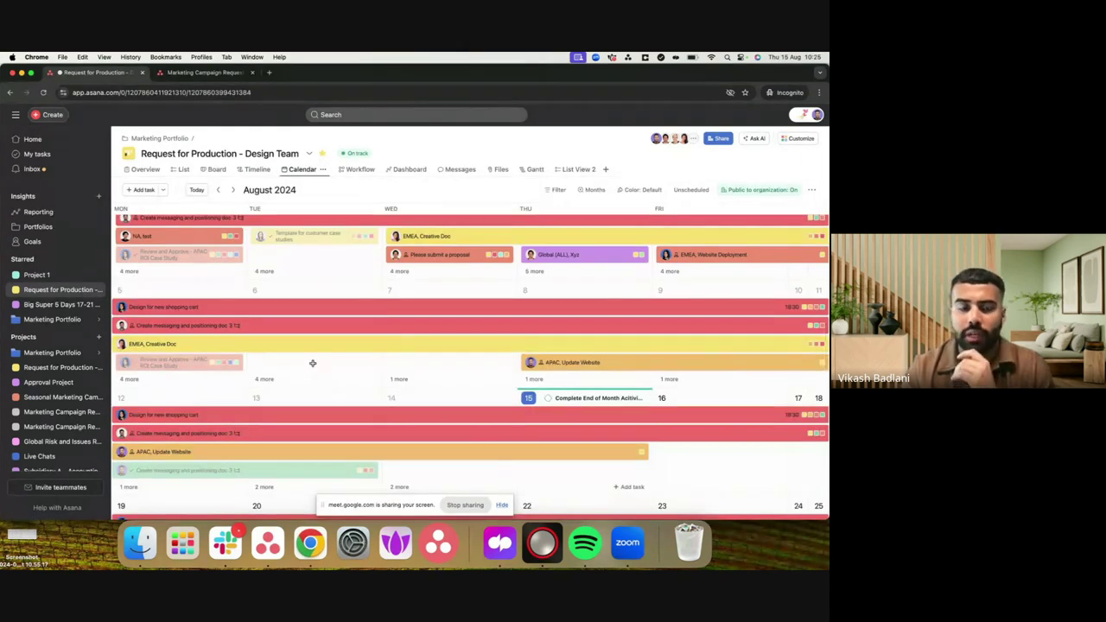
{"action": "scroll", "coordinate": [313, 363], "scroll_direction": "down", "scroll_amount": 3}
{"action": "scroll", "coordinate": [312, 363], "scroll_direction": "up", "scroll_amount": 3}
{"action": "scroll", "coordinate": [313, 363], "scroll_direction": "up", "scroll_amount": 1}
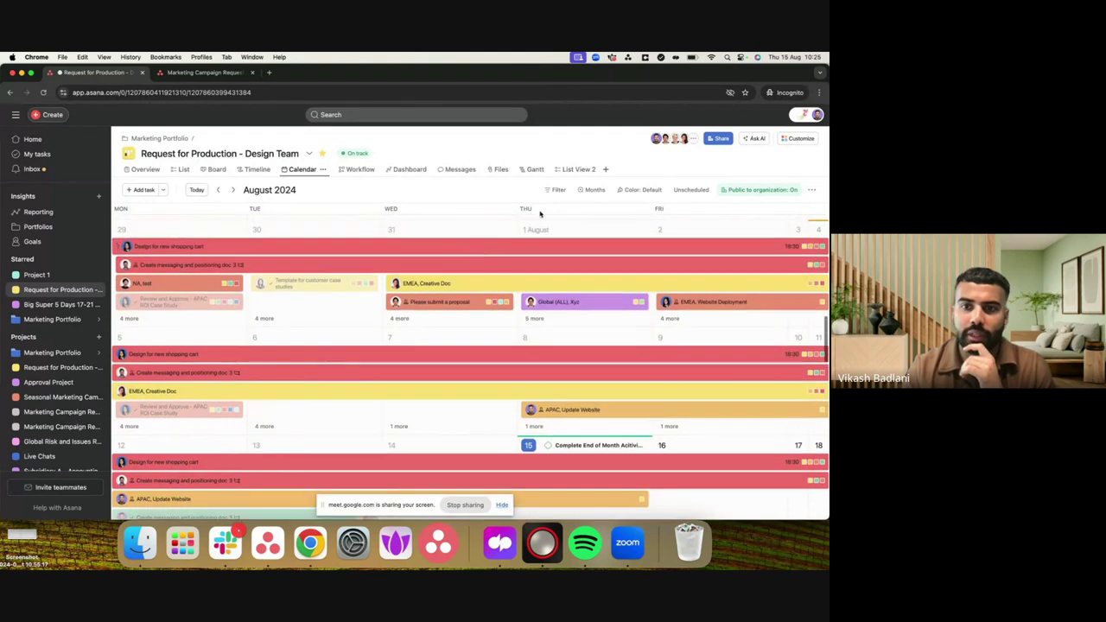
{"action": "left_click", "coordinate": [592, 190]}
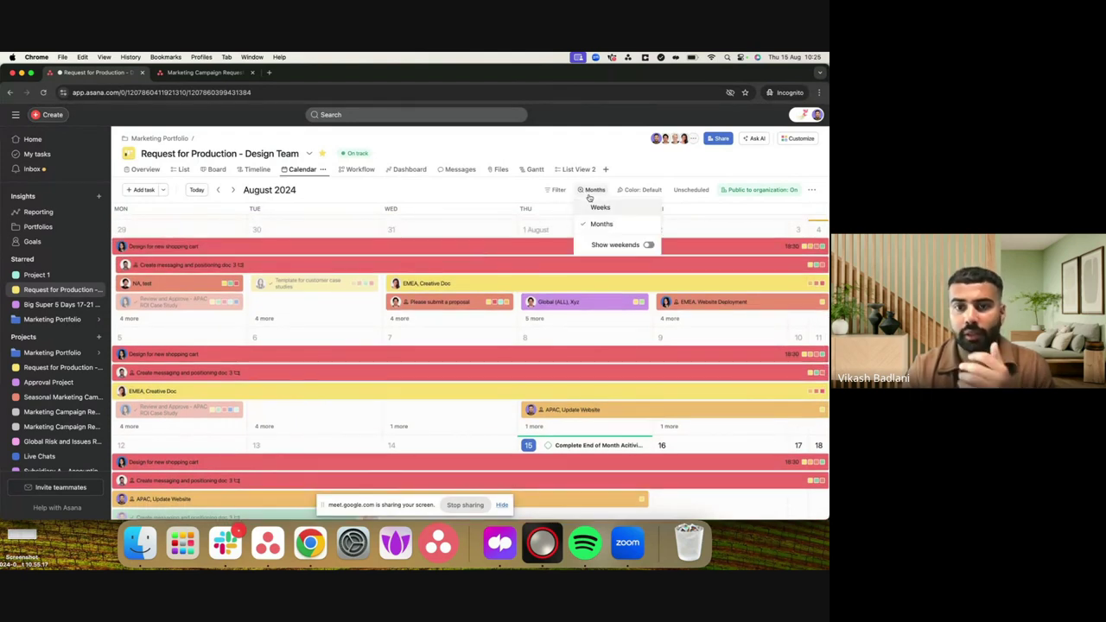
{"action": "left_click", "coordinate": [599, 208]}
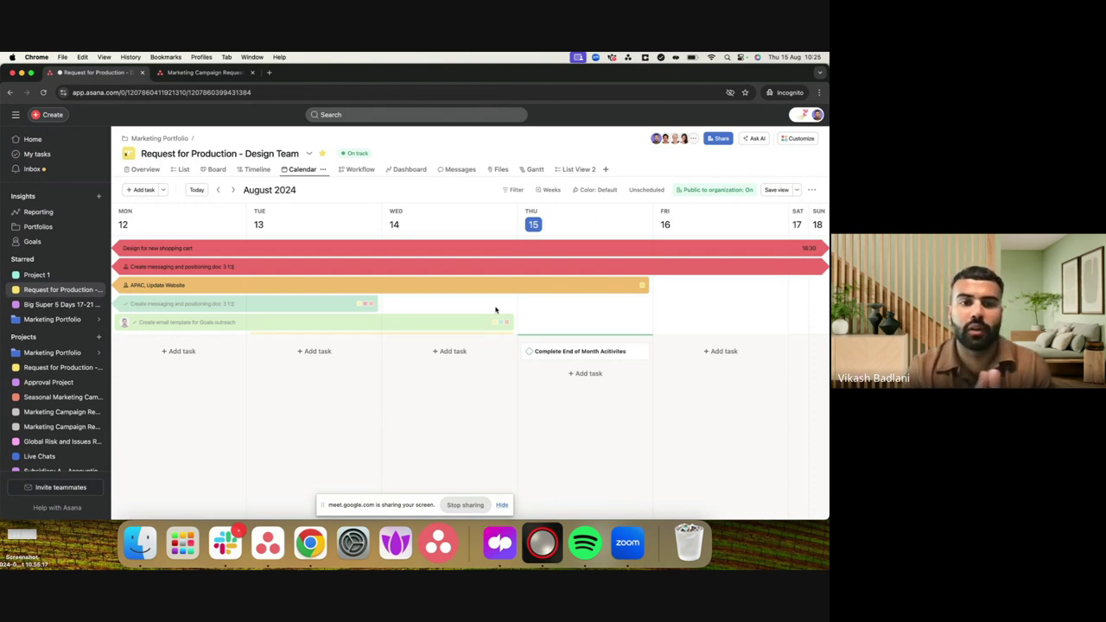
- Open the project's Gantt view and examine the task bars, date ranges, and dependencies in its sections
{"action": "left_click", "coordinate": [533, 169]}
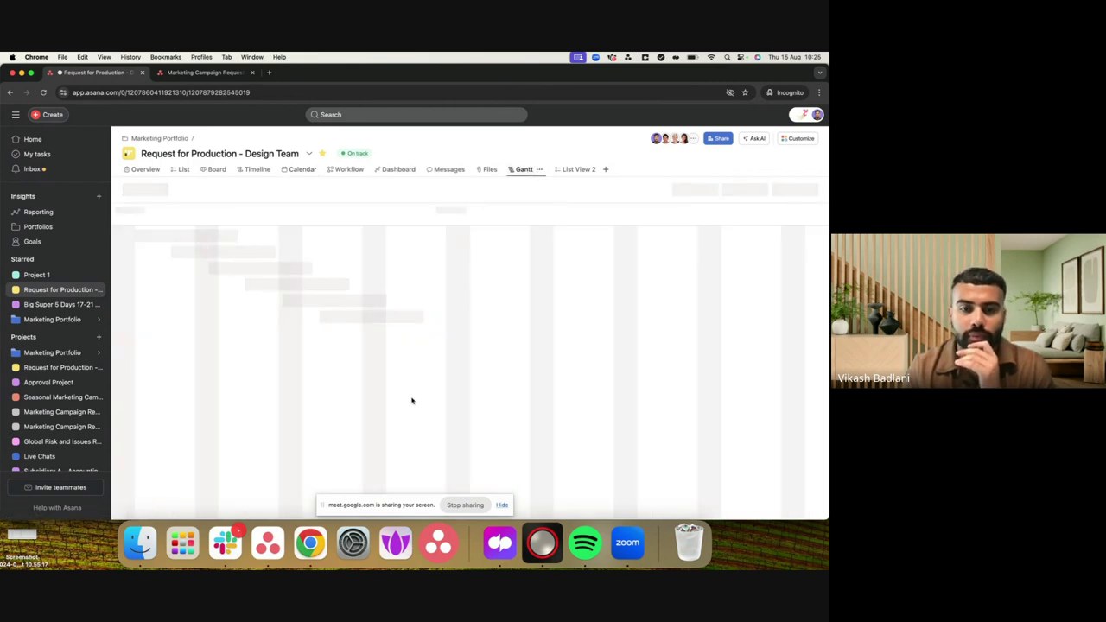
{"action": "scroll", "coordinate": [412, 400], "scroll_direction": "down", "scroll_amount": 2}
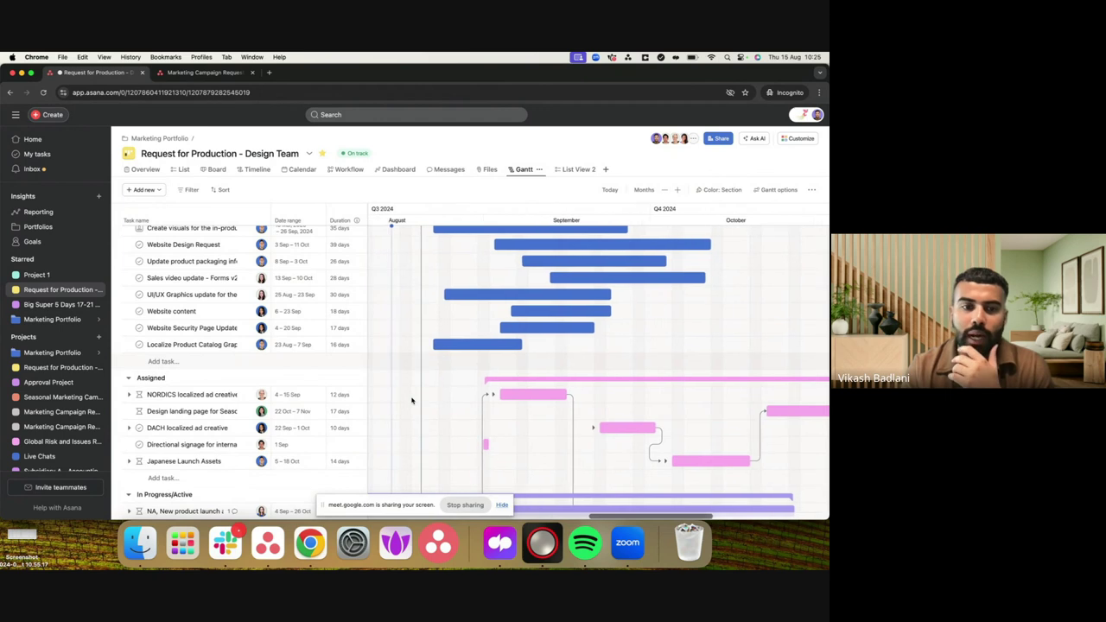
{"action": "scroll", "coordinate": [396, 411], "scroll_direction": "up", "scroll_amount": 2}
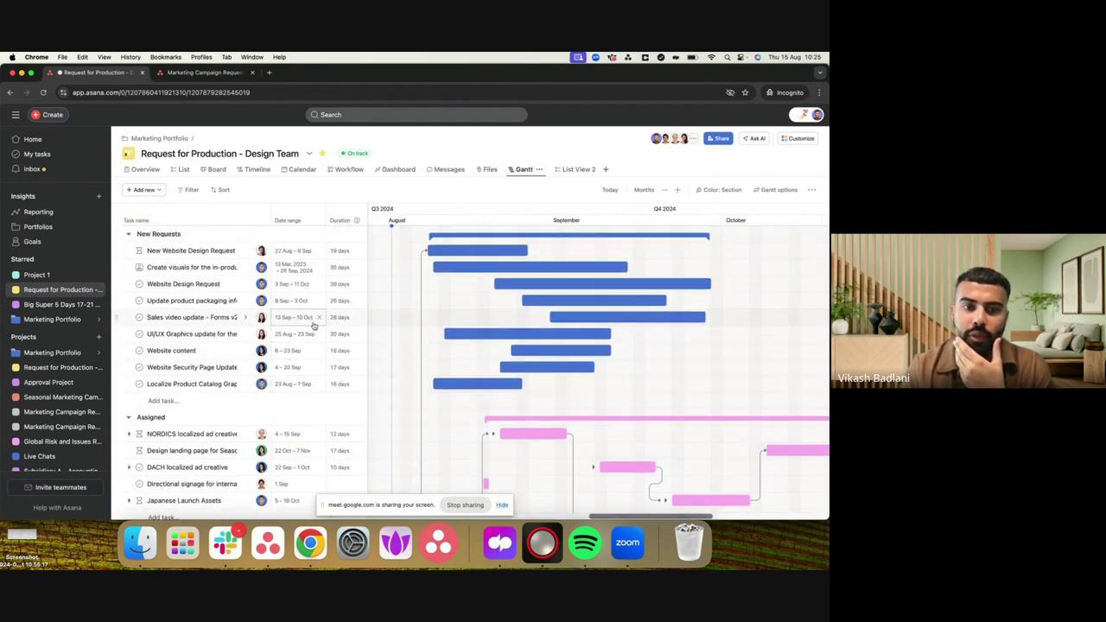
{"action": "scroll", "coordinate": [448, 377], "scroll_direction": "down", "scroll_amount": 5}
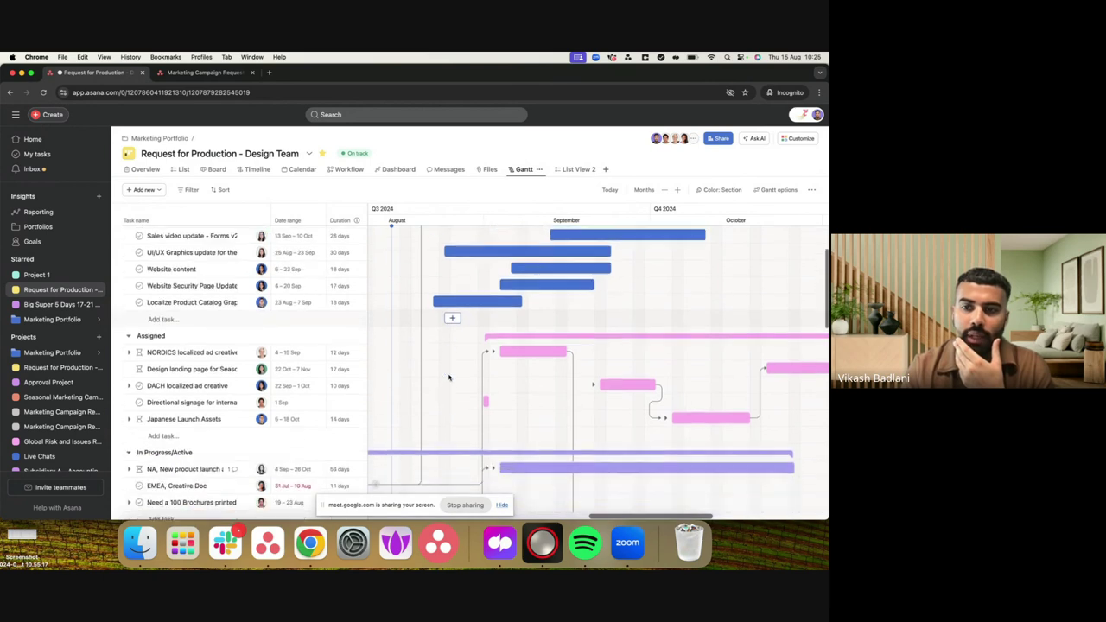
{"action": "scroll", "coordinate": [448, 376], "scroll_direction": "up", "scroll_amount": 5}
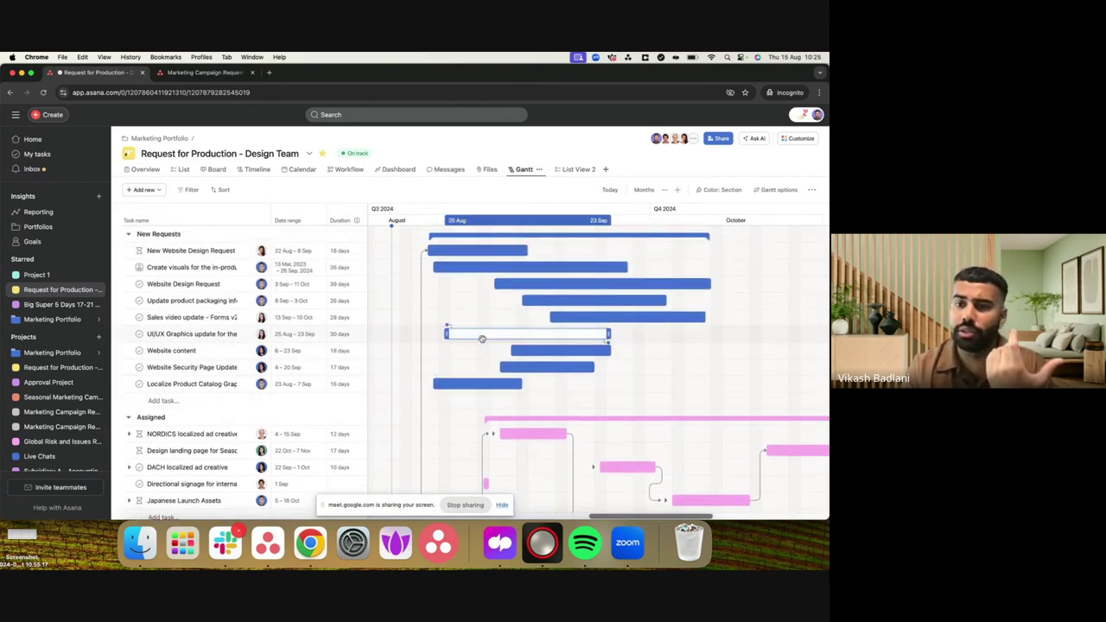
- Set the Gantt chart's baseline comparison date to 7 August 2024 and close the Gantt options
{"action": "left_click", "coordinate": [811, 190]}
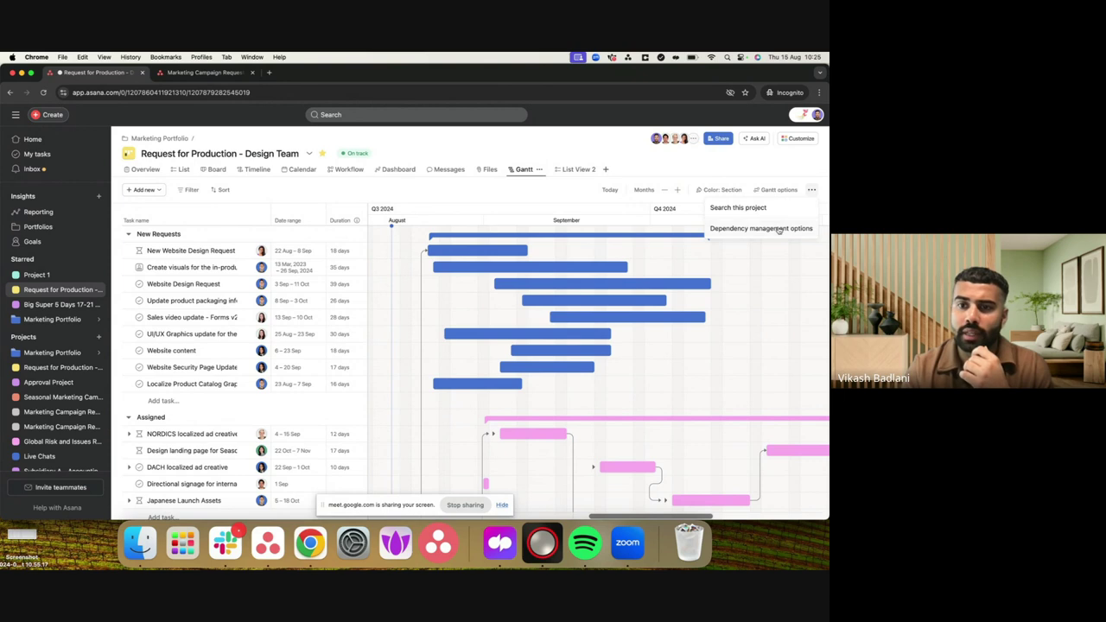
{"action": "left_click", "coordinate": [777, 189]}
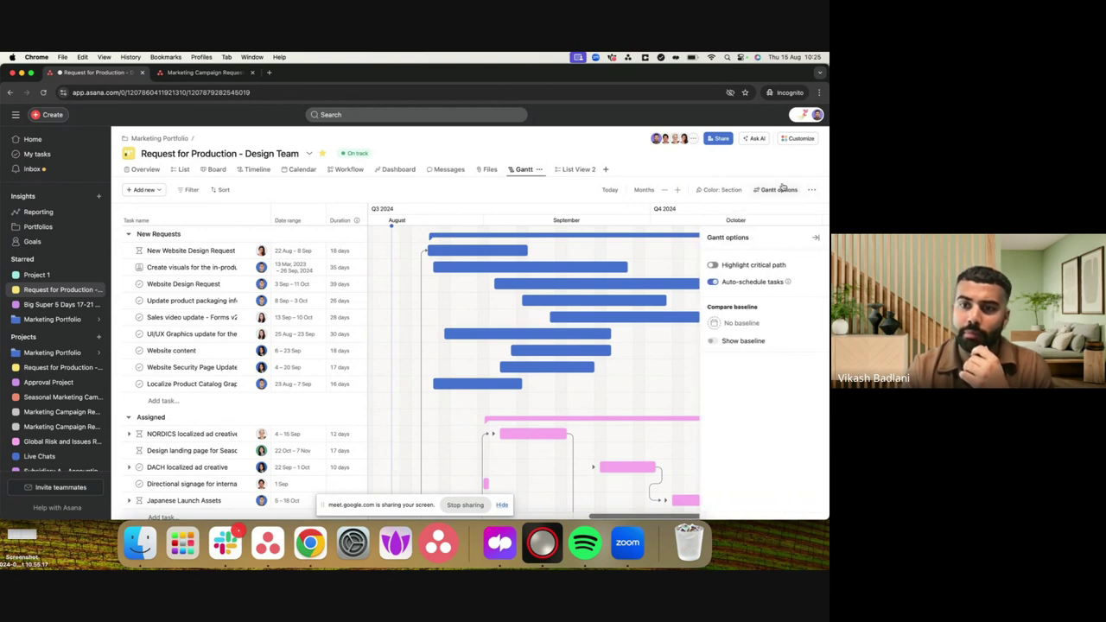
{"action": "left_click", "coordinate": [739, 325]}
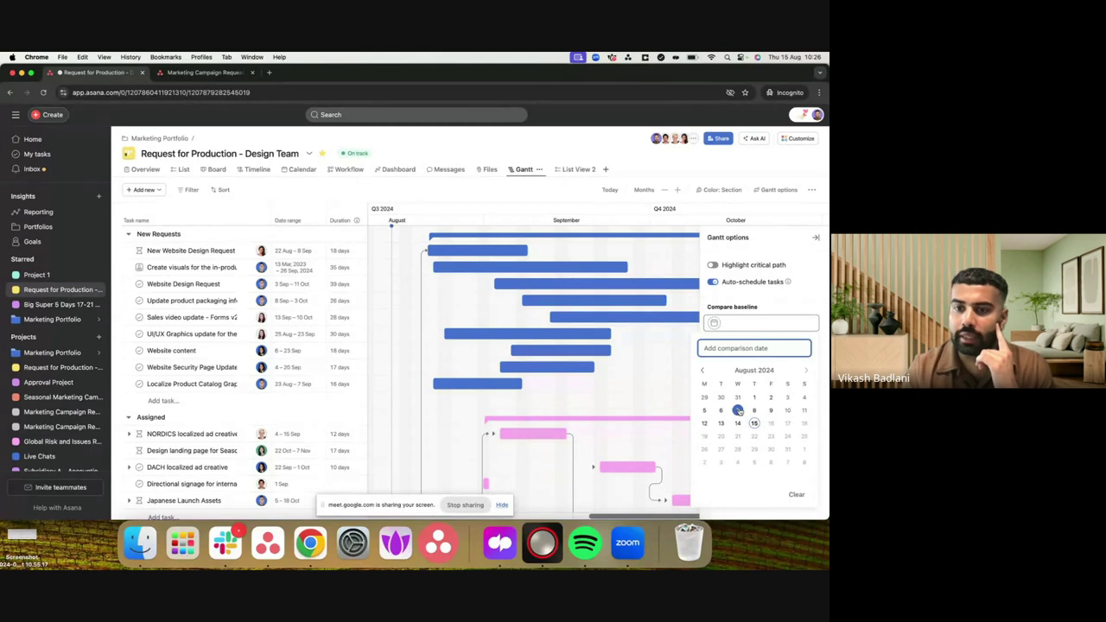
{"action": "left_click", "coordinate": [738, 411]}
{"action": "left_click", "coordinate": [727, 189]}
- Examine the Gantt chart's task bars against the baseline from New Requests through Review and Approval
{"action": "scroll", "coordinate": [553, 406], "scroll_direction": "down", "scroll_amount": 2}
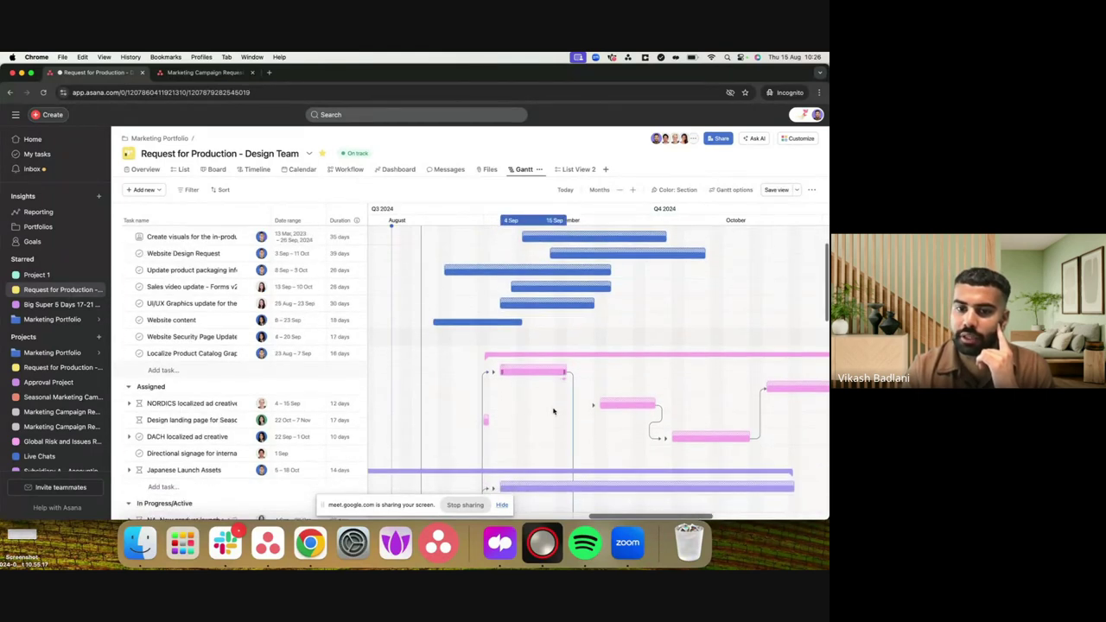
{"action": "scroll", "coordinate": [553, 407], "scroll_direction": "right", "scroll_amount": 3}
{"action": "scroll", "coordinate": [611, 357], "scroll_direction": "down", "scroll_amount": 5}
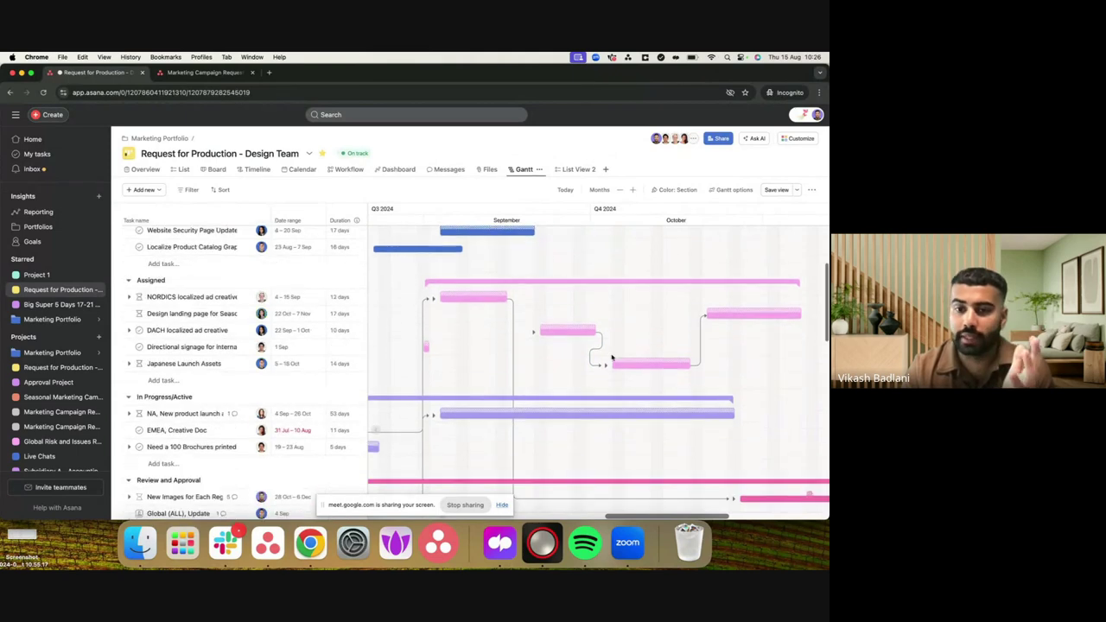
{"action": "scroll", "coordinate": [611, 357], "scroll_direction": "left", "scroll_amount": 3}
{"action": "scroll", "coordinate": [605, 353], "scroll_direction": "up", "scroll_amount": 5}
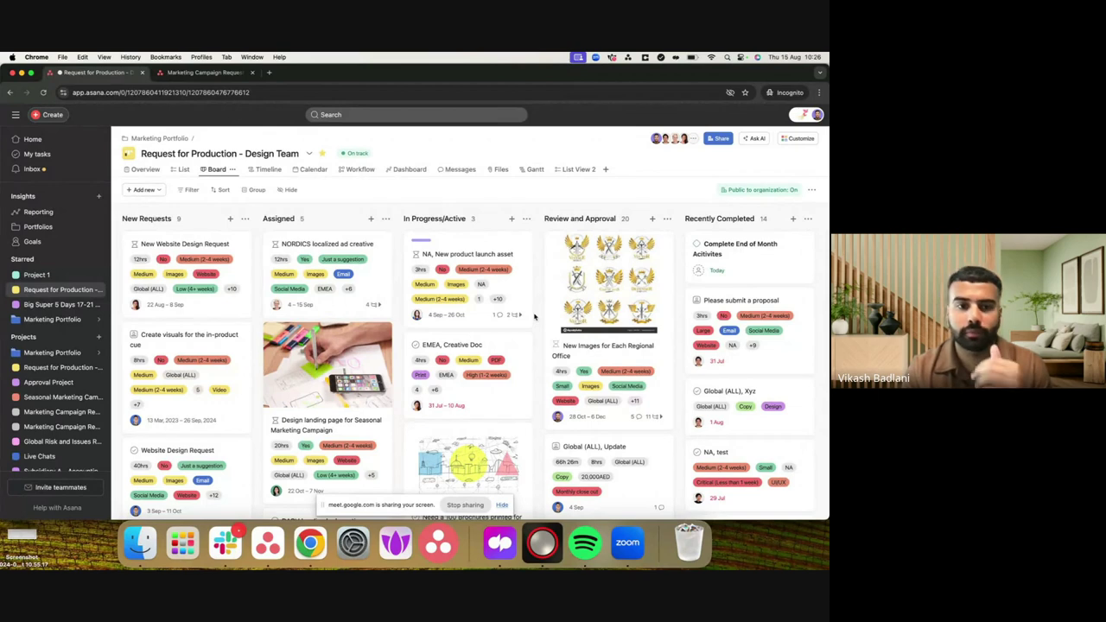
- Look over the NORDICS localized ad creative task and close it, and start a new custom rule for the project
{"action": "left_click", "coordinate": [358, 240]}
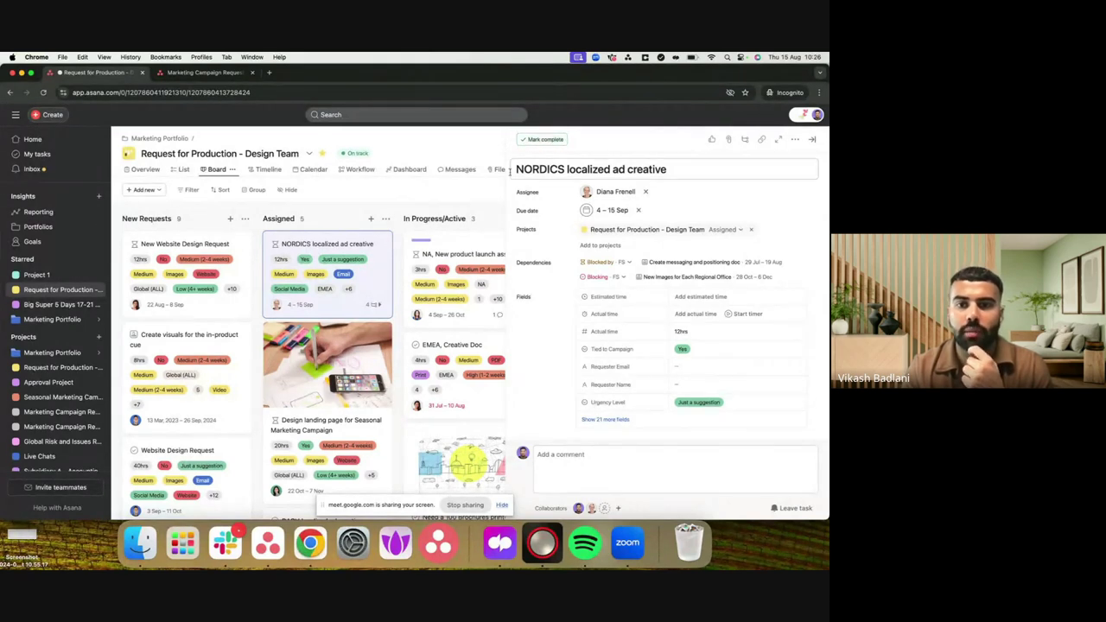
{"action": "key", "text": "Escape"}
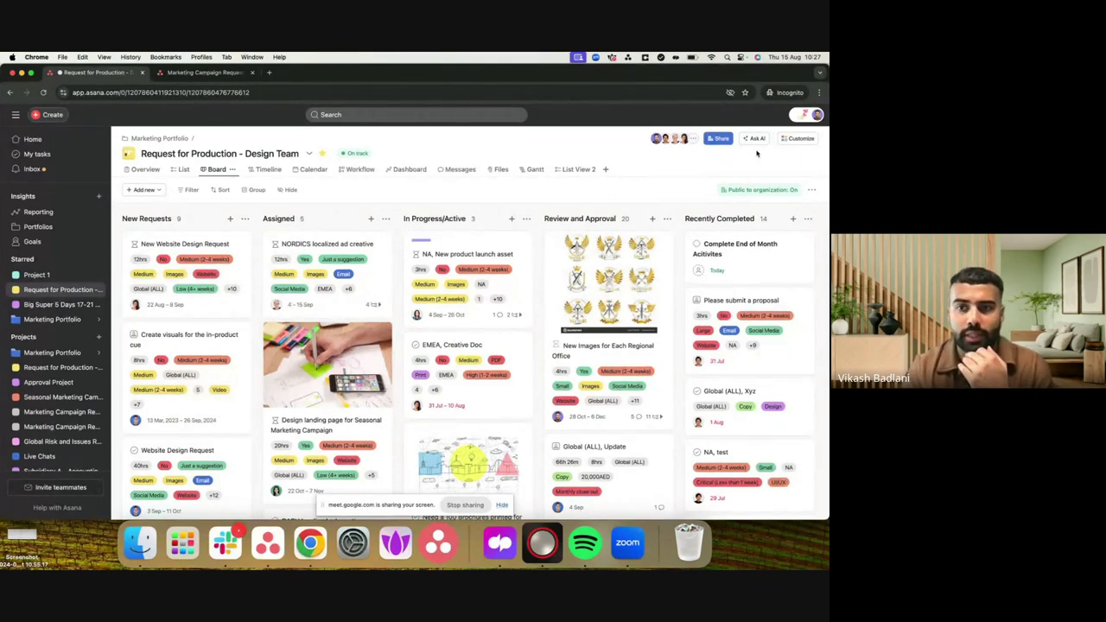
{"action": "left_click", "coordinate": [803, 141]}
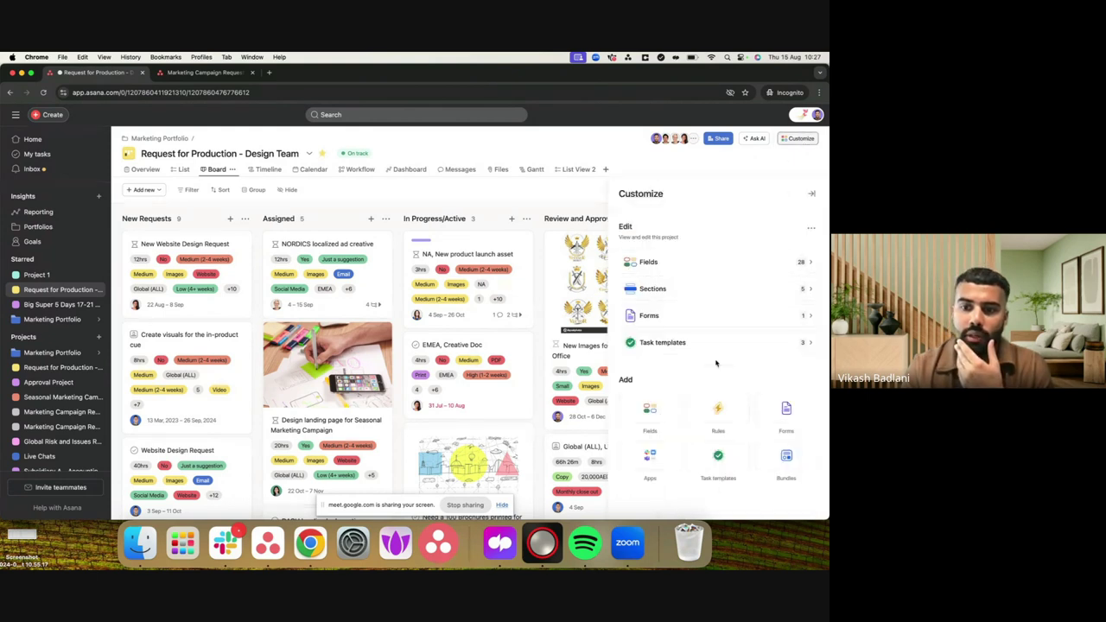
{"action": "left_click", "coordinate": [717, 413]}
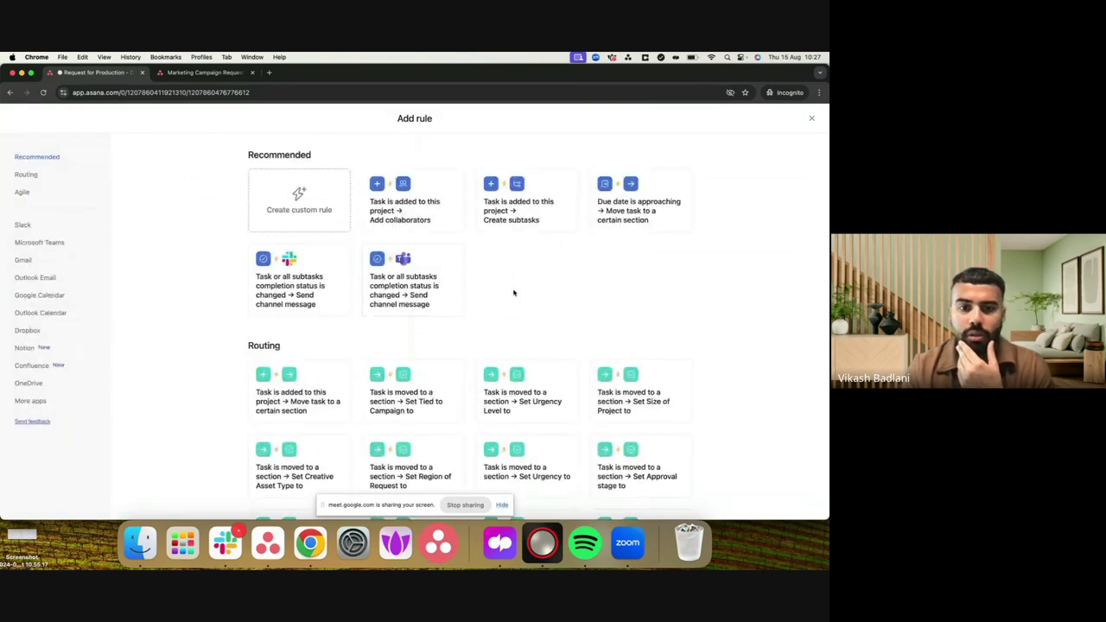
{"action": "left_click", "coordinate": [299, 207]}
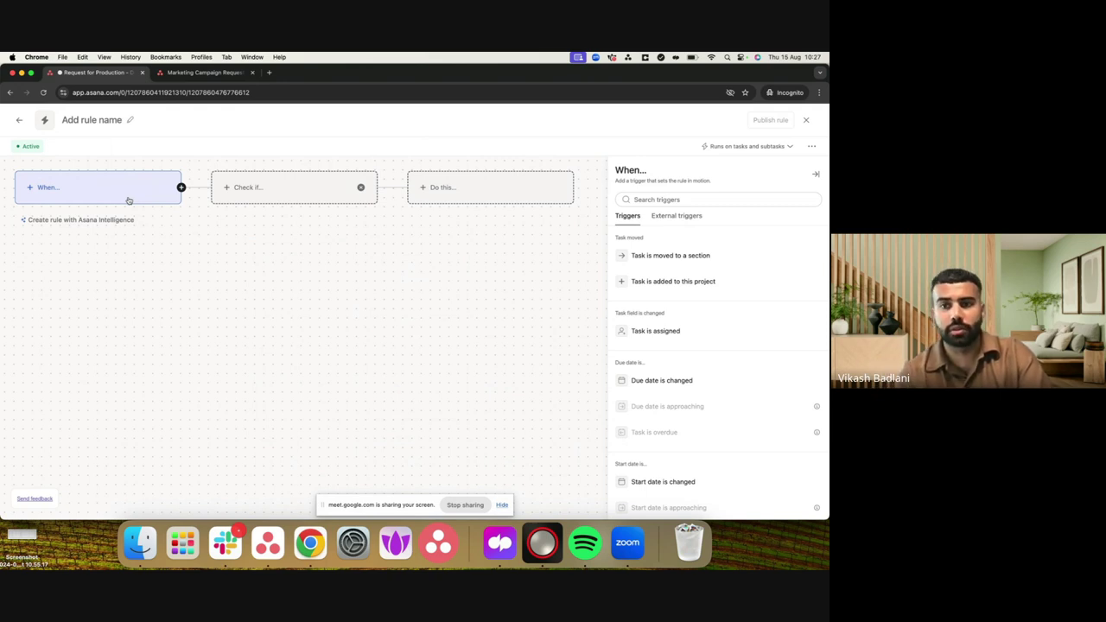
- Trigger the rule when a task is moved to a section, with the condition that the section is Review and Approval
{"action": "left_click", "coordinate": [657, 254]}
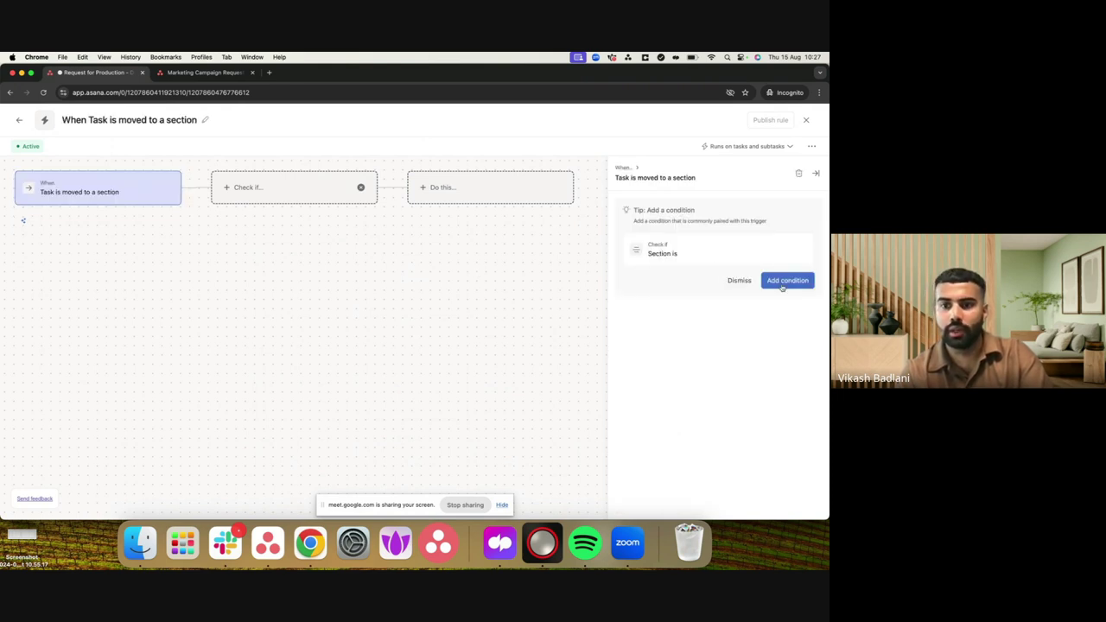
{"action": "left_click", "coordinate": [781, 287]}
{"action": "left_click", "coordinate": [696, 262]}
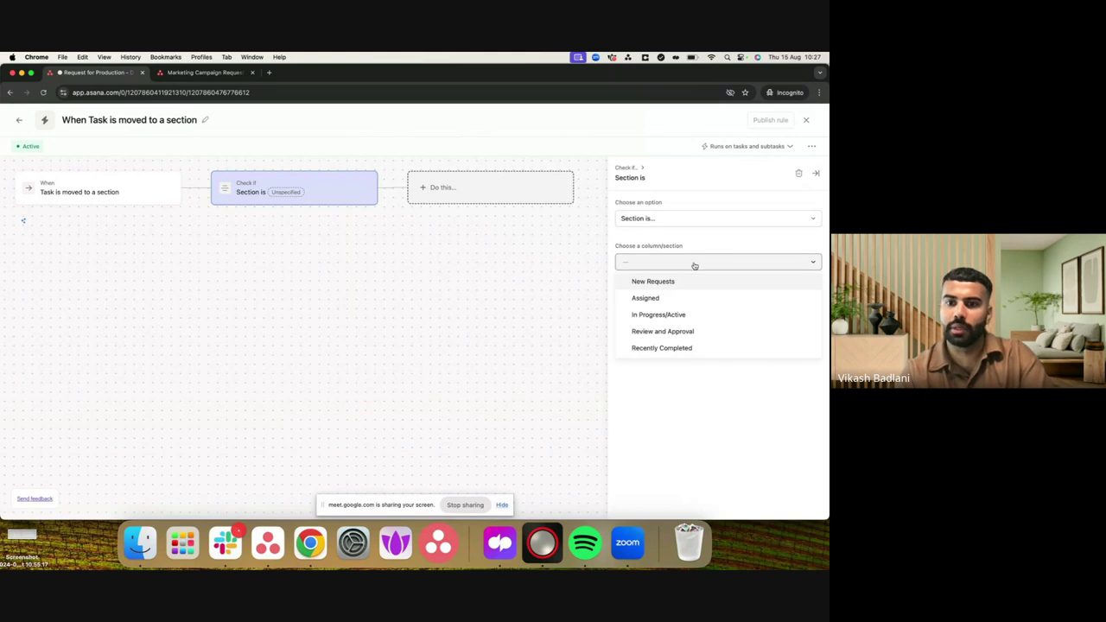
{"action": "left_click", "coordinate": [667, 333]}
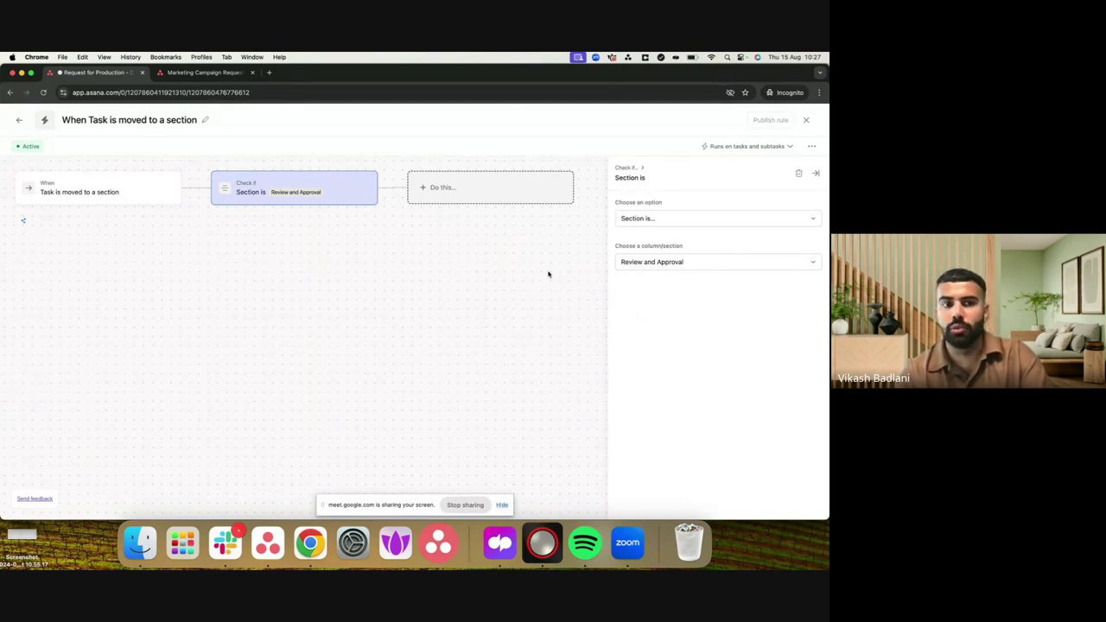
- Add an action to the rule that marks the task as an approval
{"action": "left_click", "coordinate": [508, 189]}
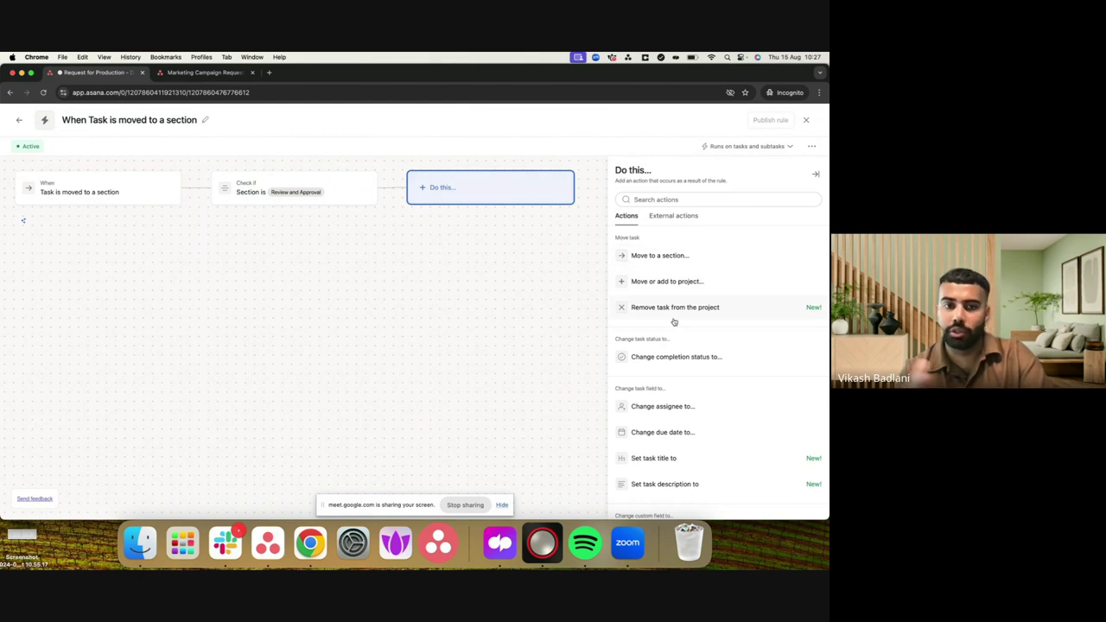
{"action": "scroll", "coordinate": [678, 403], "scroll_direction": "down", "scroll_amount": 2}
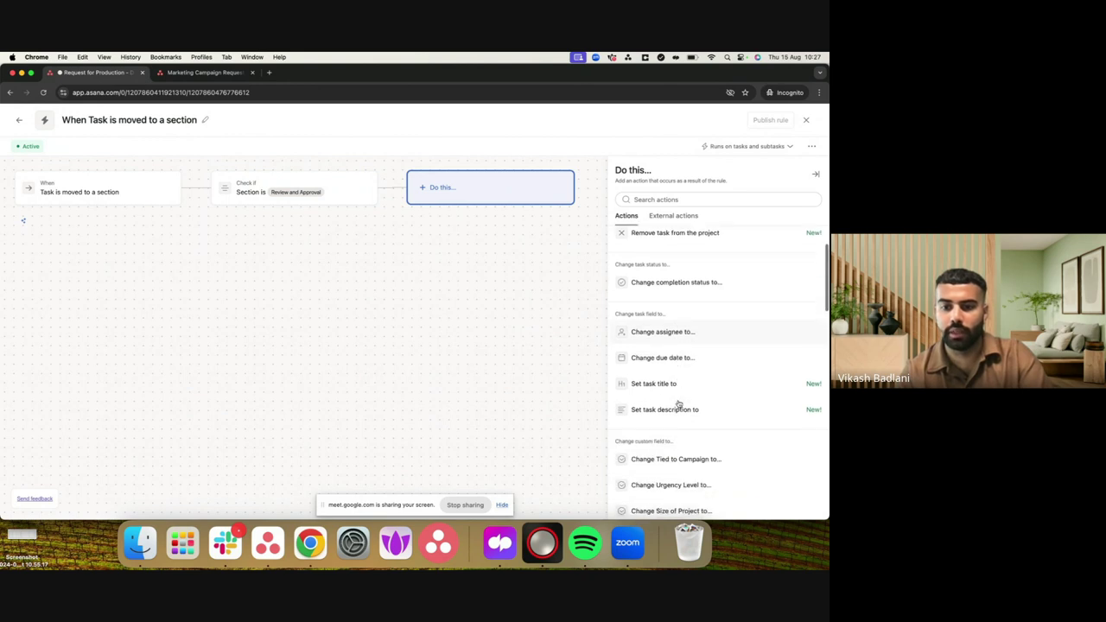
{"action": "scroll", "coordinate": [678, 404], "scroll_direction": "down", "scroll_amount": 2}
{"action": "scroll", "coordinate": [678, 404], "scroll_direction": "down", "scroll_amount": 4}
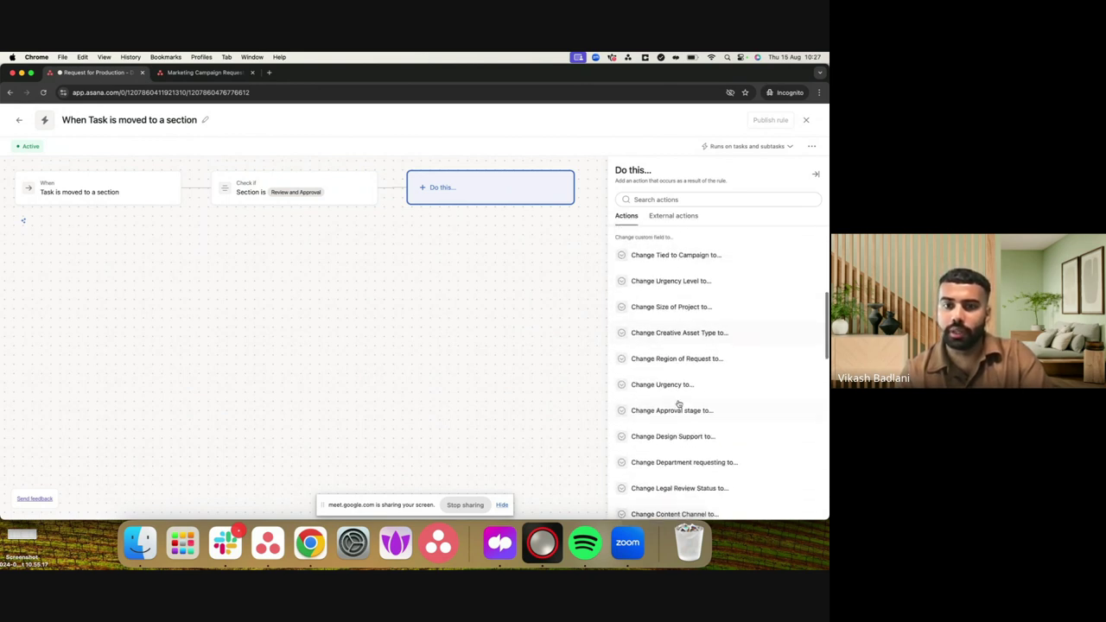
{"action": "scroll", "coordinate": [678, 403], "scroll_direction": "down", "scroll_amount": 9}
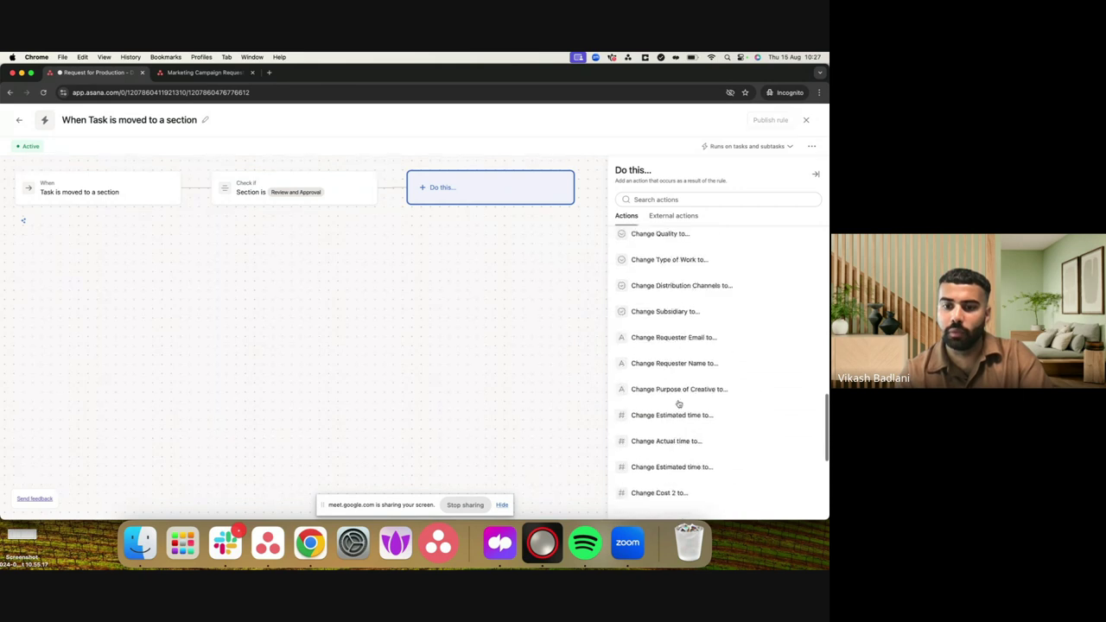
{"action": "scroll", "coordinate": [678, 403], "scroll_direction": "down", "scroll_amount": 5}
{"action": "left_click", "coordinate": [679, 423]}
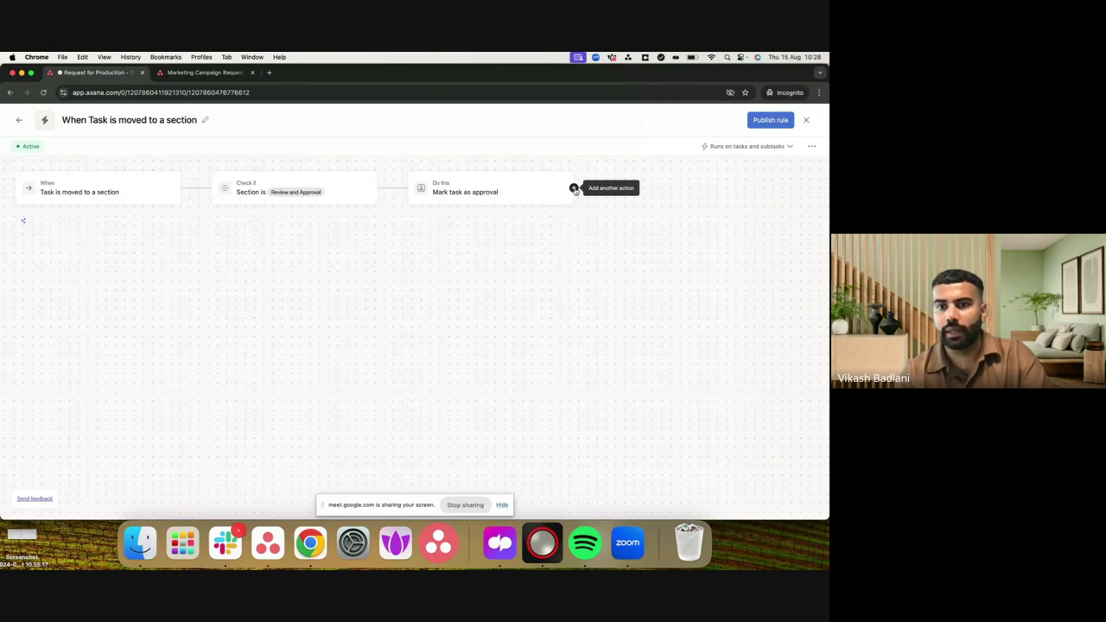
- Add a second action to the rule that sets the assignee to the first suggested team member
{"action": "left_click", "coordinate": [574, 190]}
{"action": "left_click", "coordinate": [596, 216]}
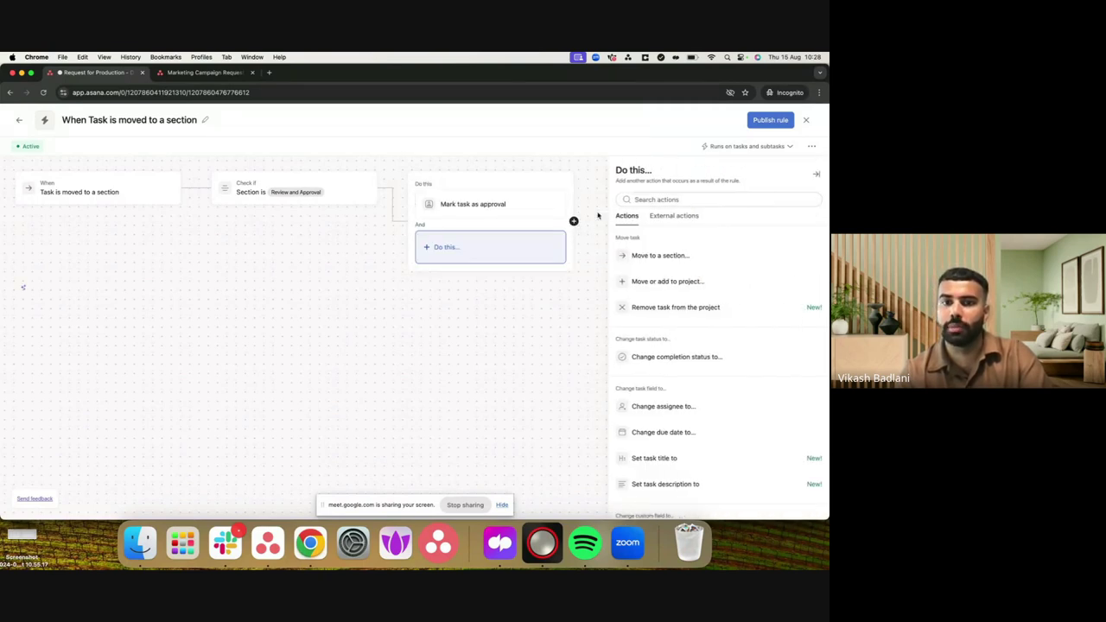
{"action": "left_click", "coordinate": [677, 406]}
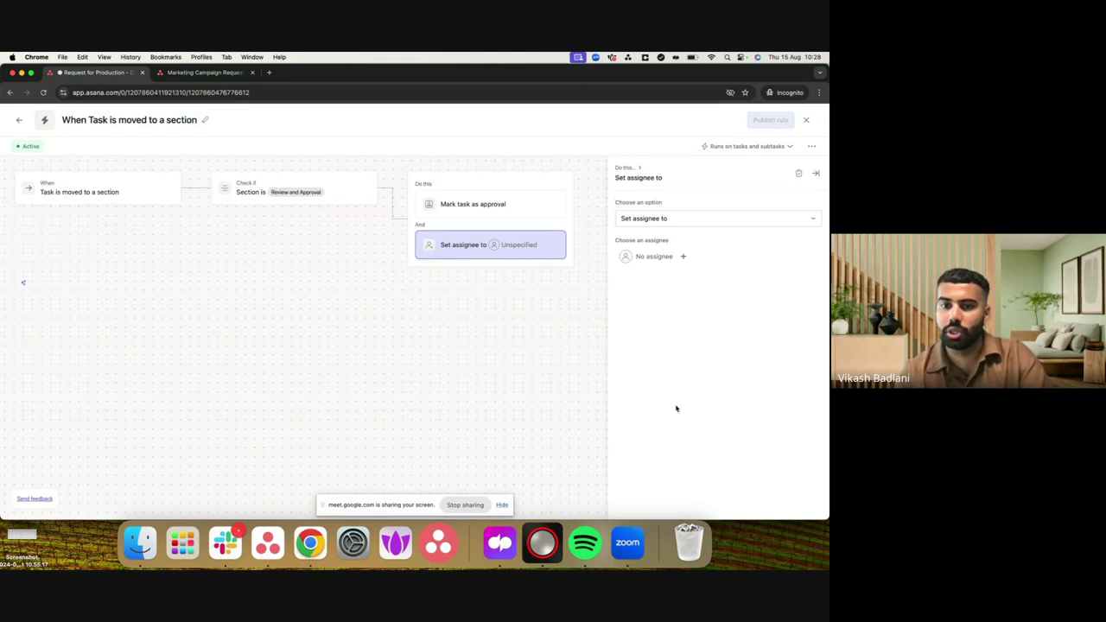
{"action": "left_click", "coordinate": [652, 257]}
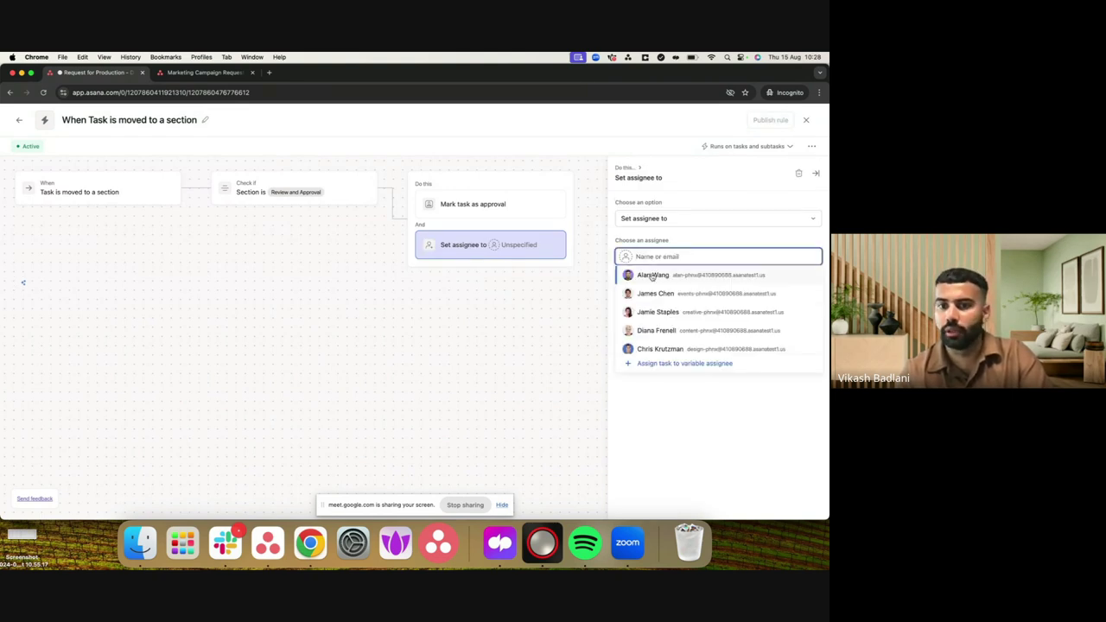
{"action": "left_click", "coordinate": [652, 275]}
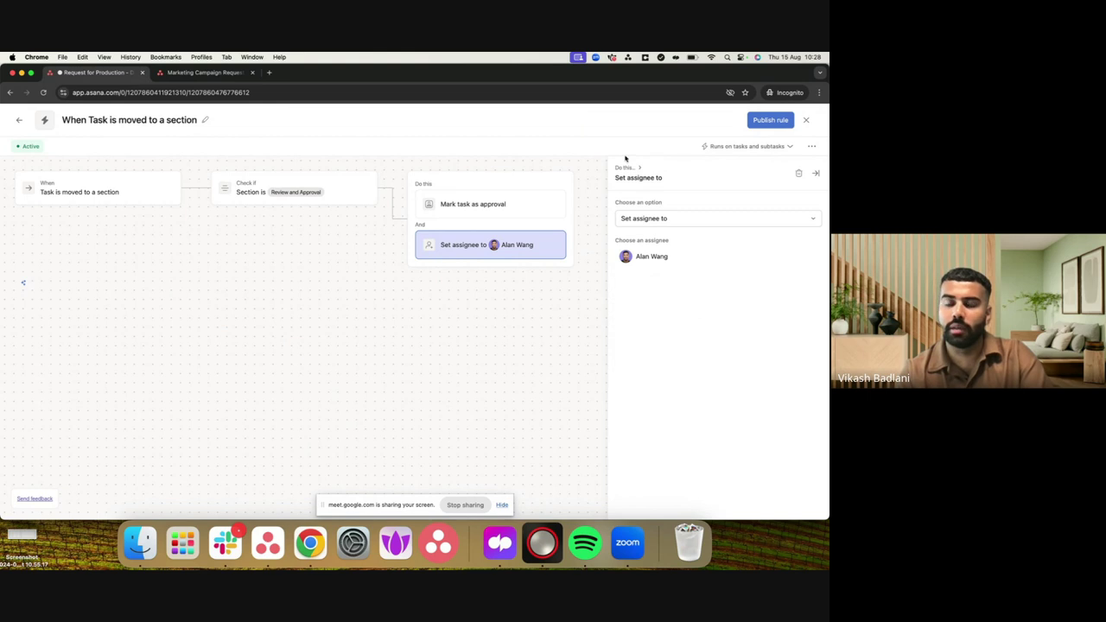
{"action": "key", "text": "Escape"}
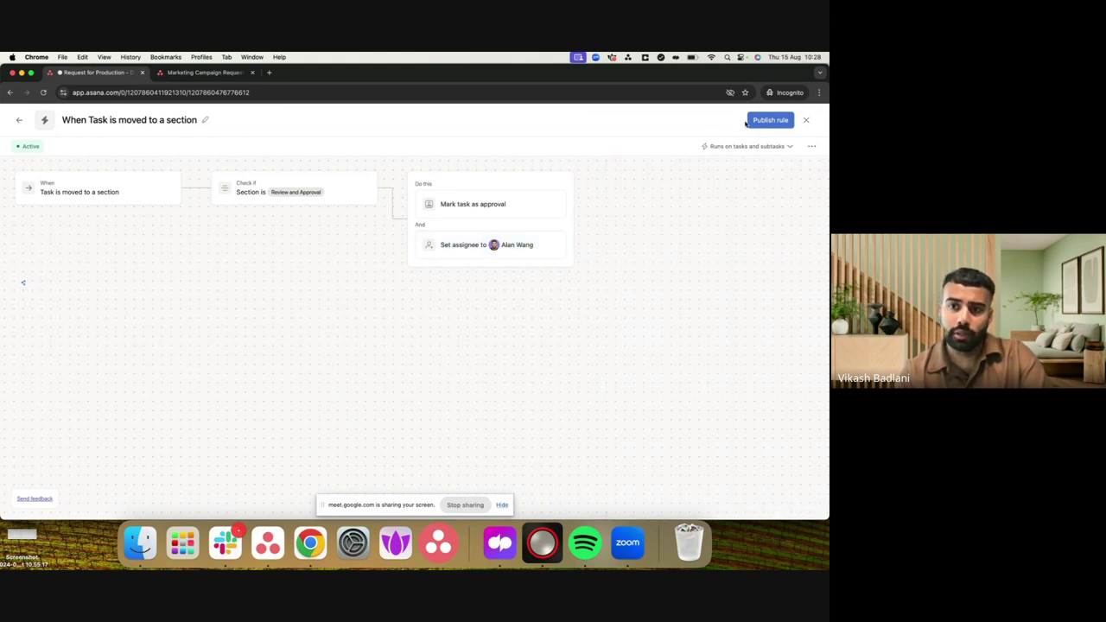
- Check the rule's additional settings and publish the rule to the project
{"action": "left_click", "coordinate": [813, 146]}
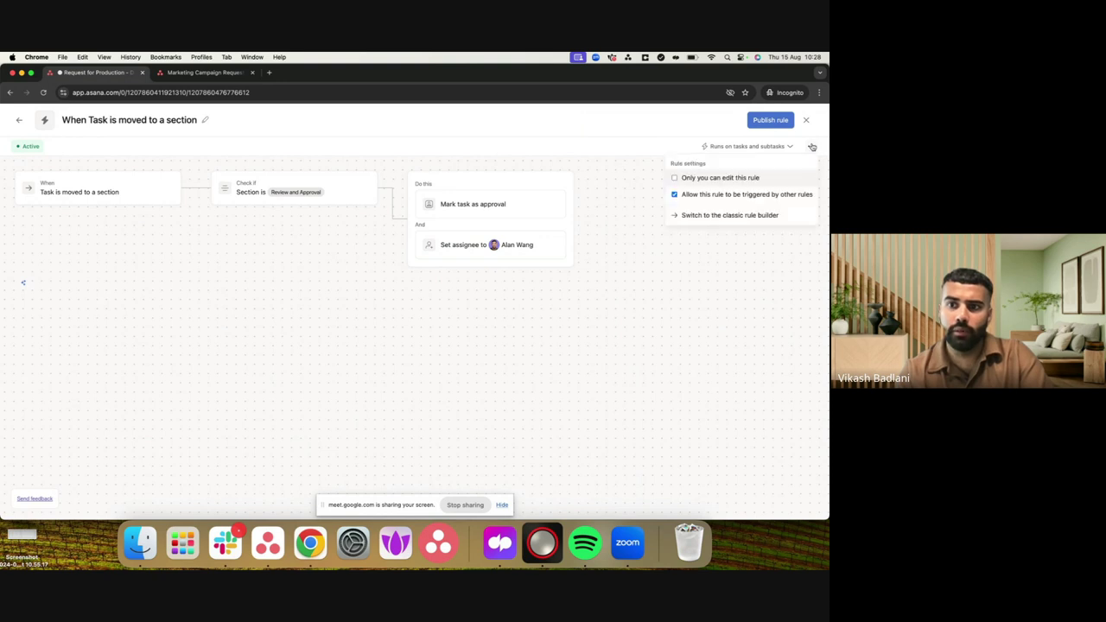
{"action": "left_click", "coordinate": [634, 119]}
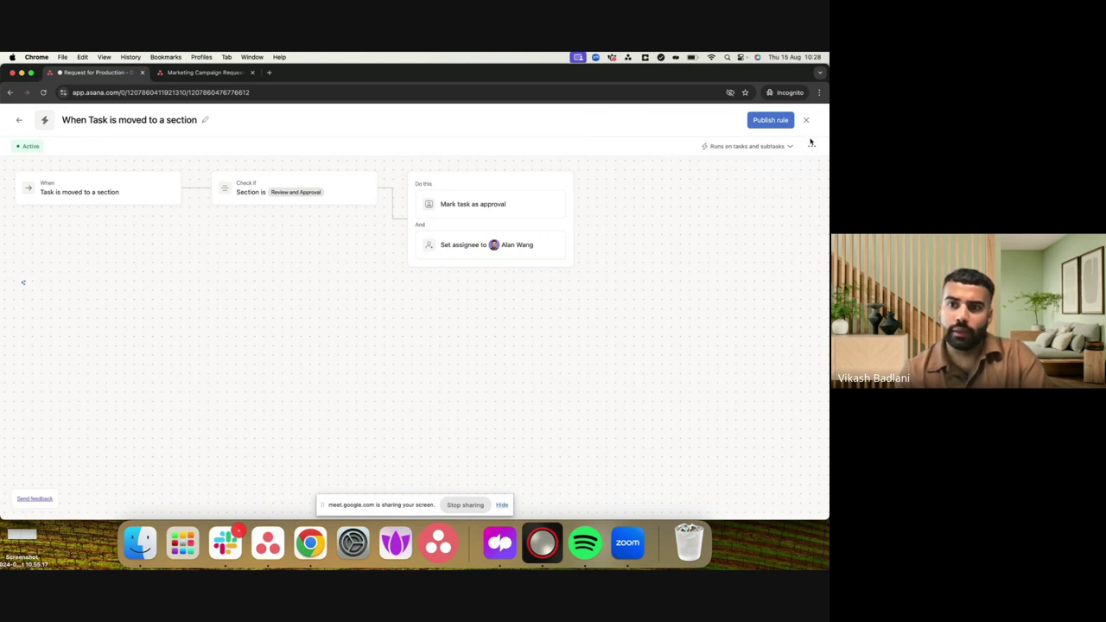
{"action": "left_click", "coordinate": [762, 122]}
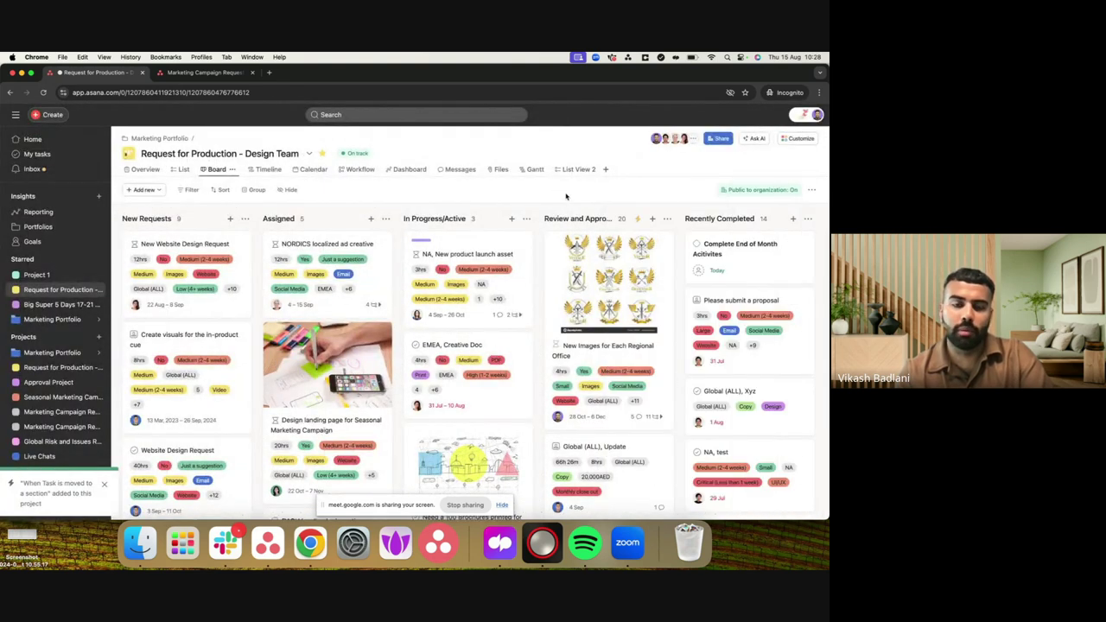
- Open the NORDICS localized ad creative task and move its card from Assigned to Review and Approval
{"action": "left_click", "coordinate": [330, 246]}
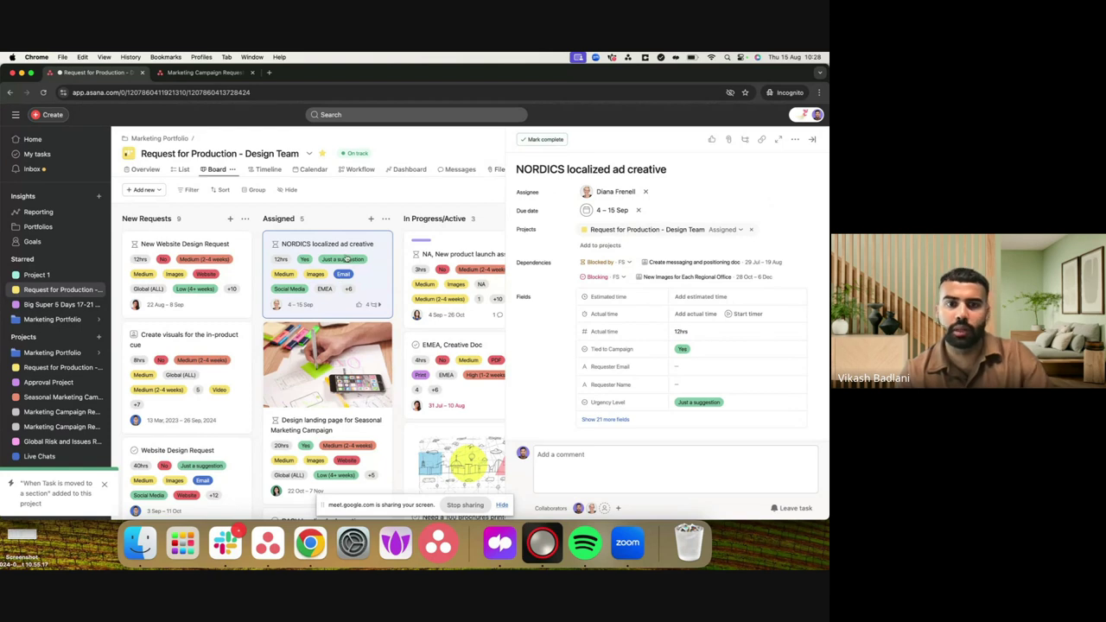
{"action": "left_click_drag", "start_coordinate": [344, 248], "coordinate": [308, 250]}
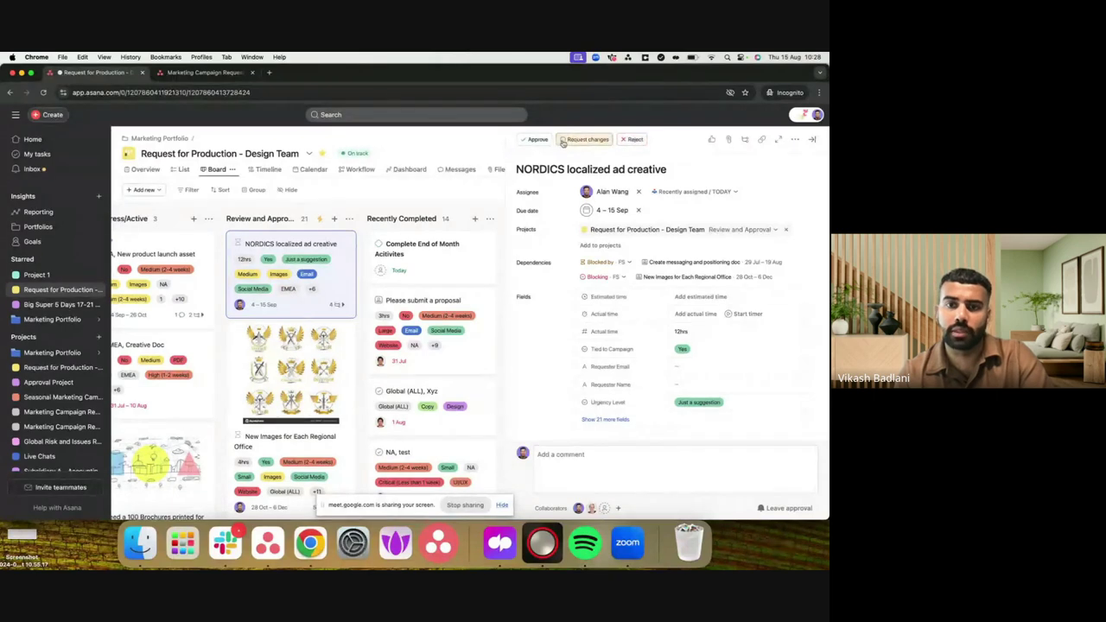
{"action": "scroll", "coordinate": [267, 280], "scroll_direction": "left", "scroll_amount": 4}
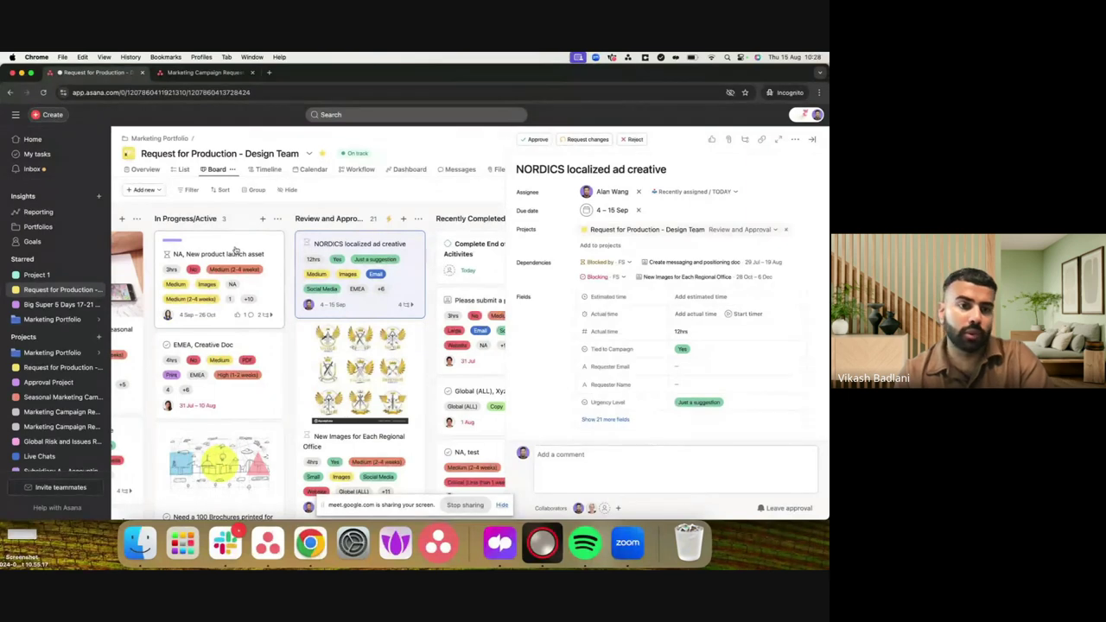
- Open the NA, New product launch asset task, move its card to Review and Approval, and close the task details
{"action": "left_click", "coordinate": [234, 248]}
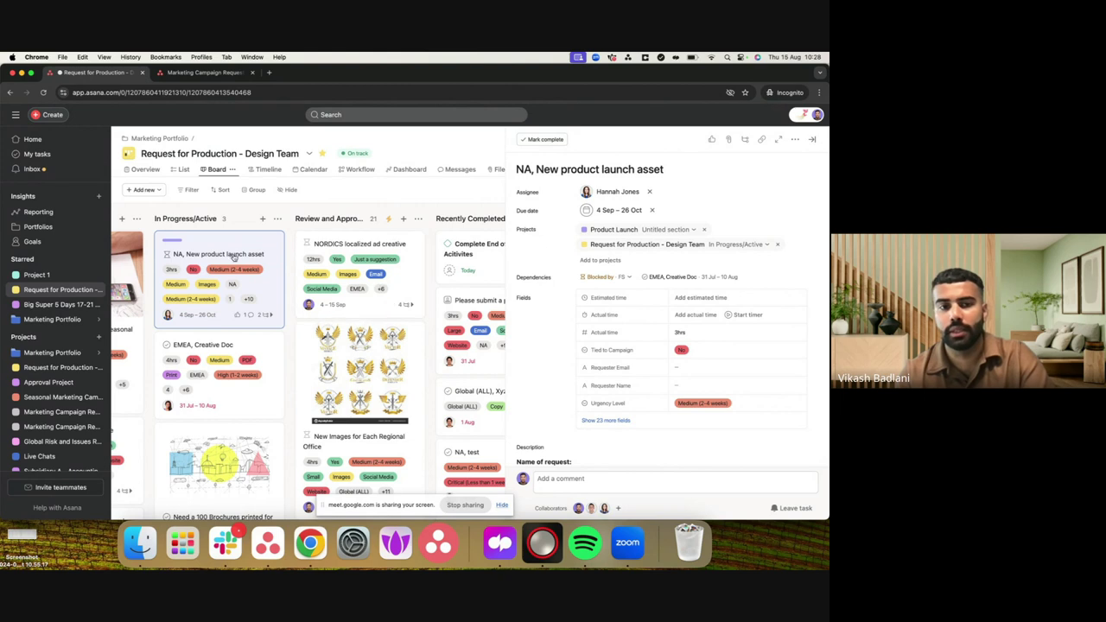
{"action": "left_click_drag", "start_coordinate": [235, 257], "coordinate": [360, 252]}
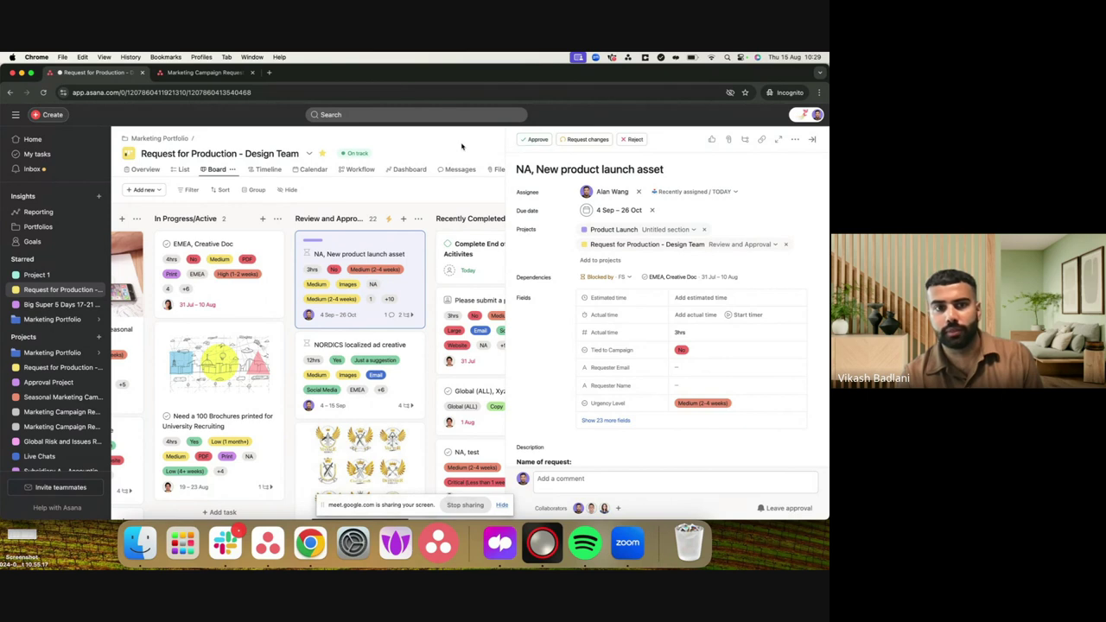
{"action": "key", "text": "Escape"}
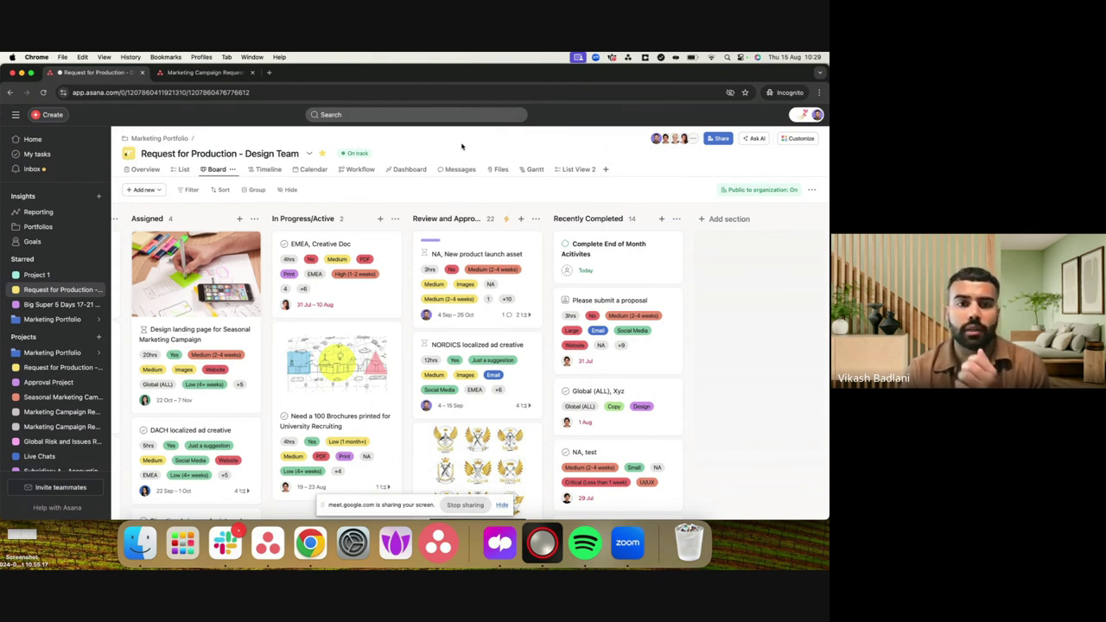
- Open the project's Dashboard and examine the task totals and the regional request, work process, completion and overdue charts
{"action": "left_click", "coordinate": [397, 171]}
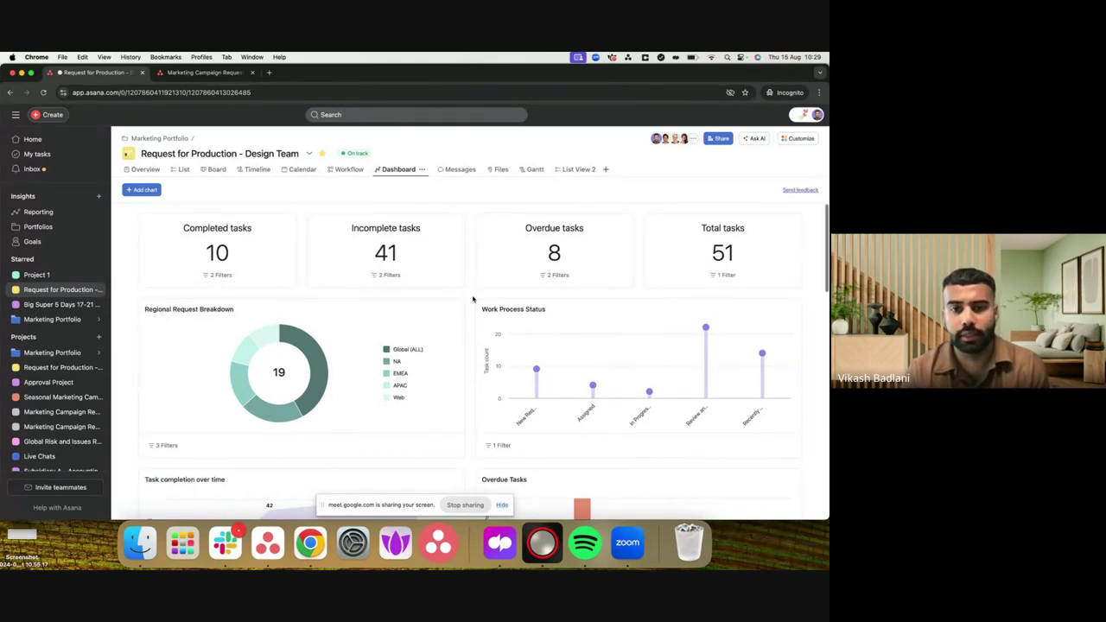
{"action": "scroll", "coordinate": [473, 299], "scroll_direction": "down", "scroll_amount": 1}
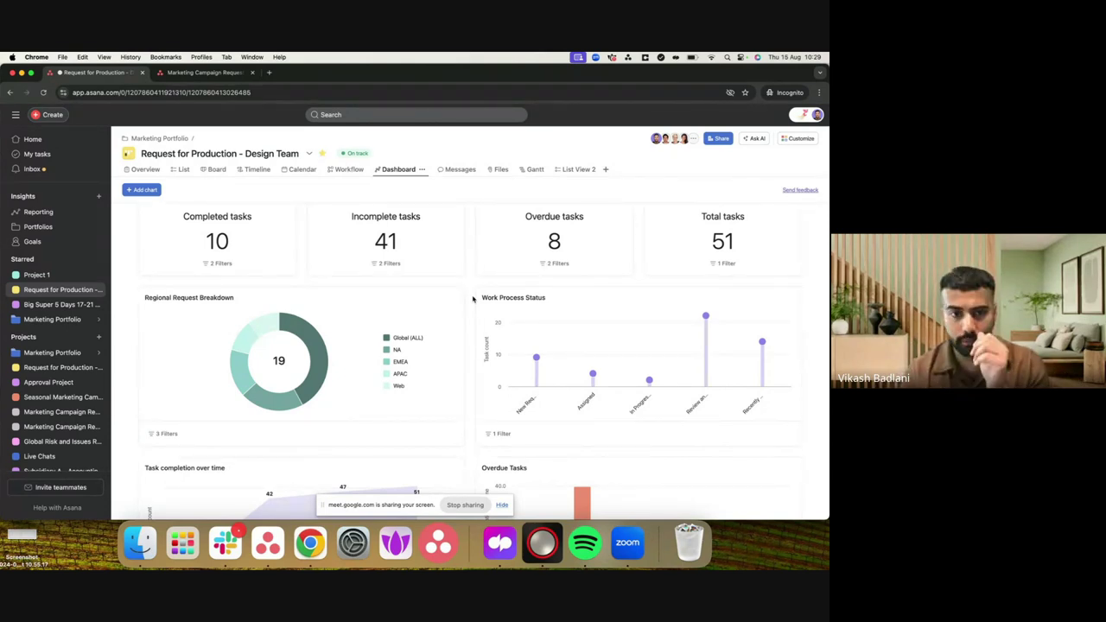
{"action": "scroll", "coordinate": [473, 299], "scroll_direction": "down", "scroll_amount": 2}
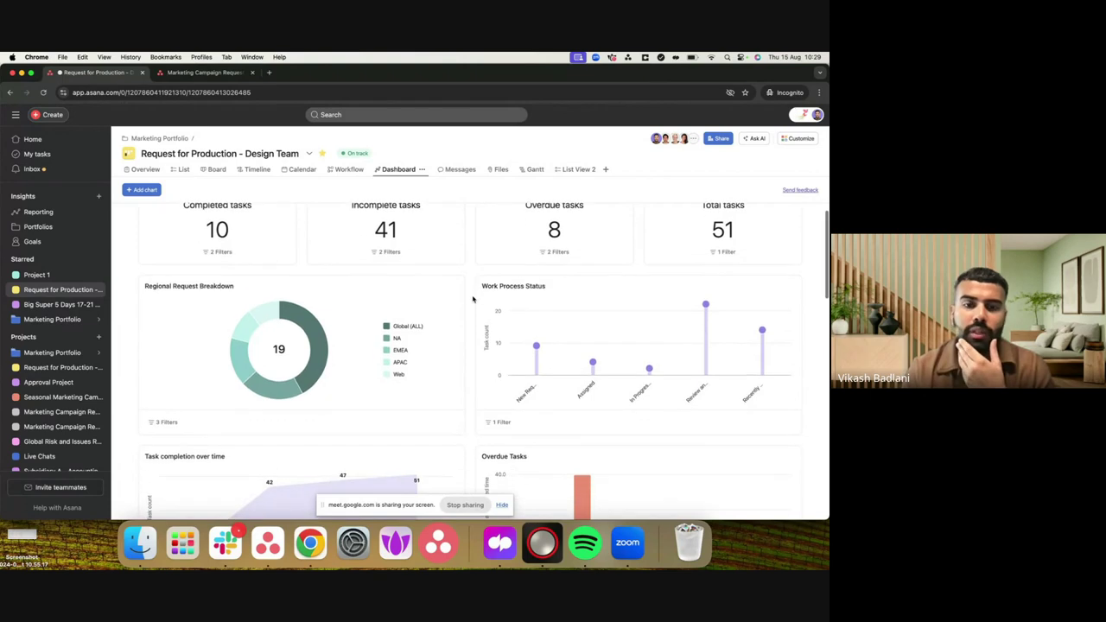
{"action": "scroll", "coordinate": [472, 299], "scroll_direction": "down", "scroll_amount": 1}
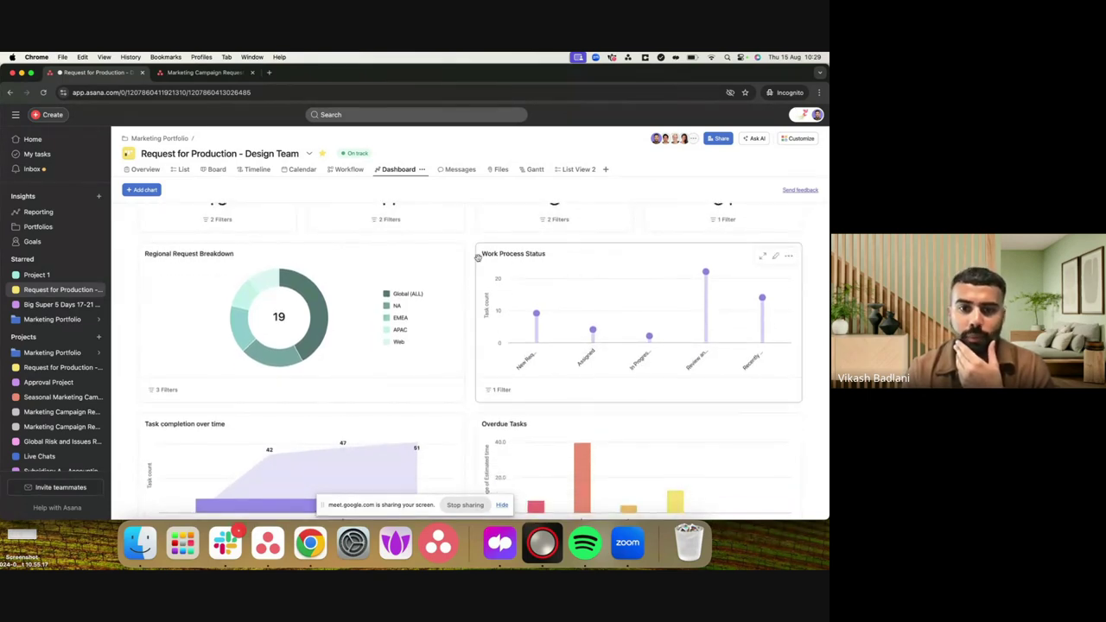
{"action": "scroll", "coordinate": [475, 285], "scroll_direction": "up", "scroll_amount": 2}
{"action": "scroll", "coordinate": [471, 273], "scroll_direction": "up", "scroll_amount": 2}
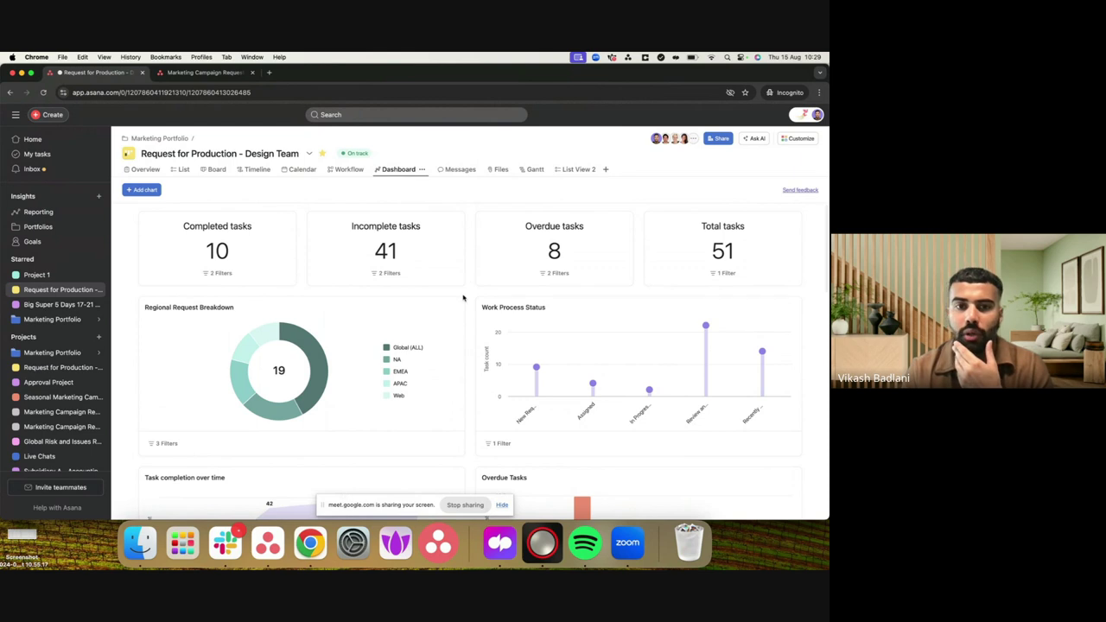
{"action": "scroll", "coordinate": [463, 298], "scroll_direction": "down", "scroll_amount": 1}
{"action": "mouse_move", "coordinate": [316, 374]}
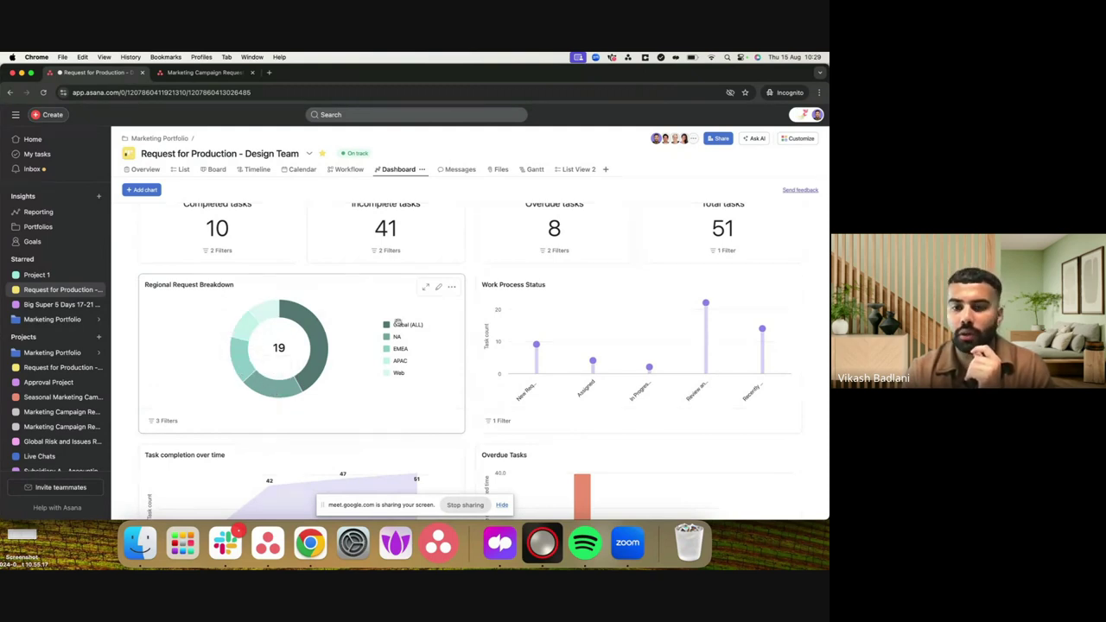
{"action": "scroll", "coordinate": [437, 348], "scroll_direction": "down", "scroll_amount": 1}
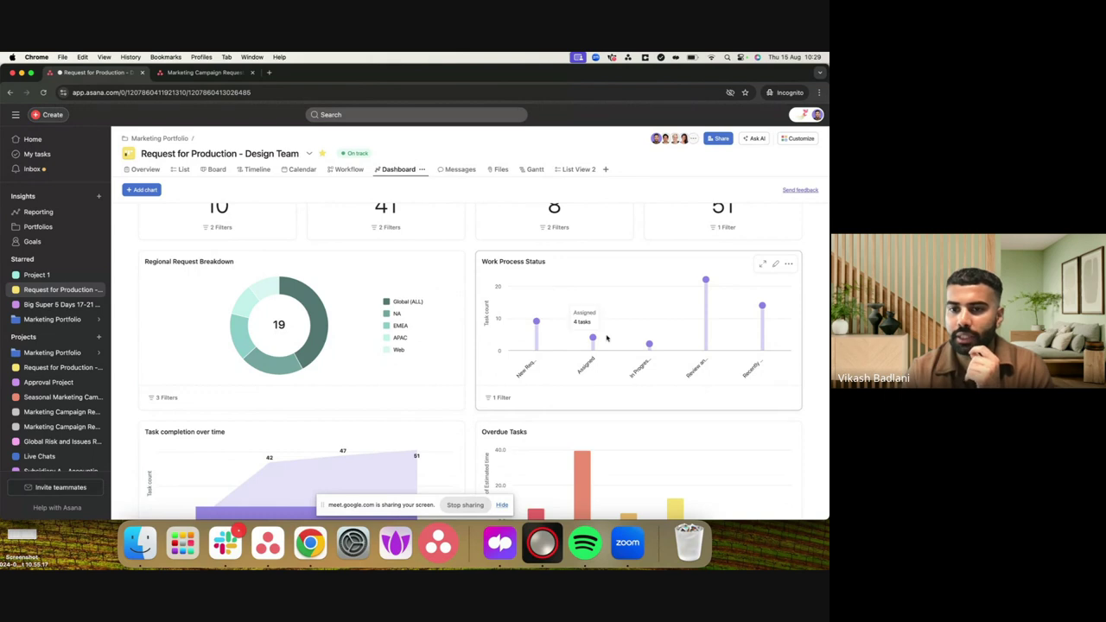
{"action": "scroll", "coordinate": [510, 385], "scroll_direction": "down", "scroll_amount": 4}
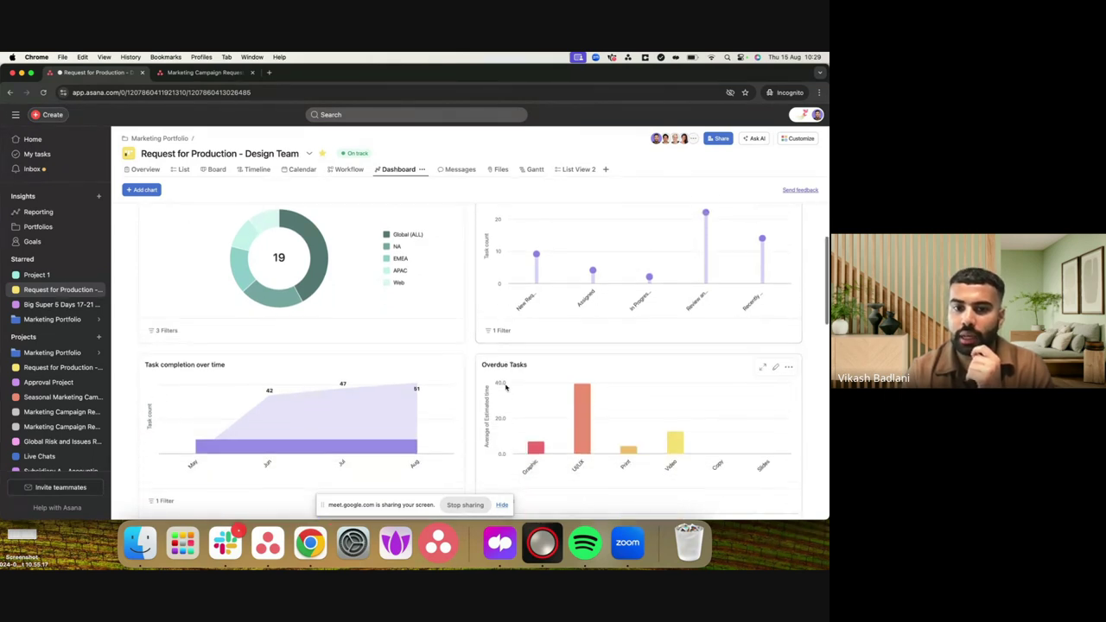
- Examine the Dashboard's Overdue Tasks chart, the actual and estimated effort totals, and the Total tasks by Vendor chart
{"action": "mouse_move", "coordinate": [582, 402]}
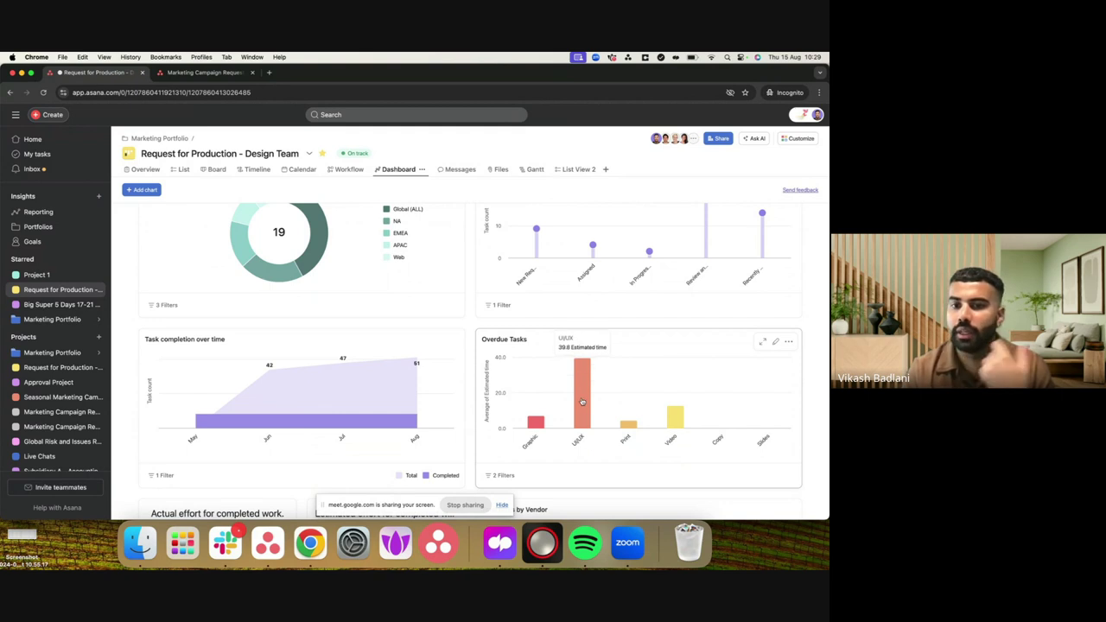
{"action": "scroll", "coordinate": [535, 432], "scroll_direction": "down", "scroll_amount": 5}
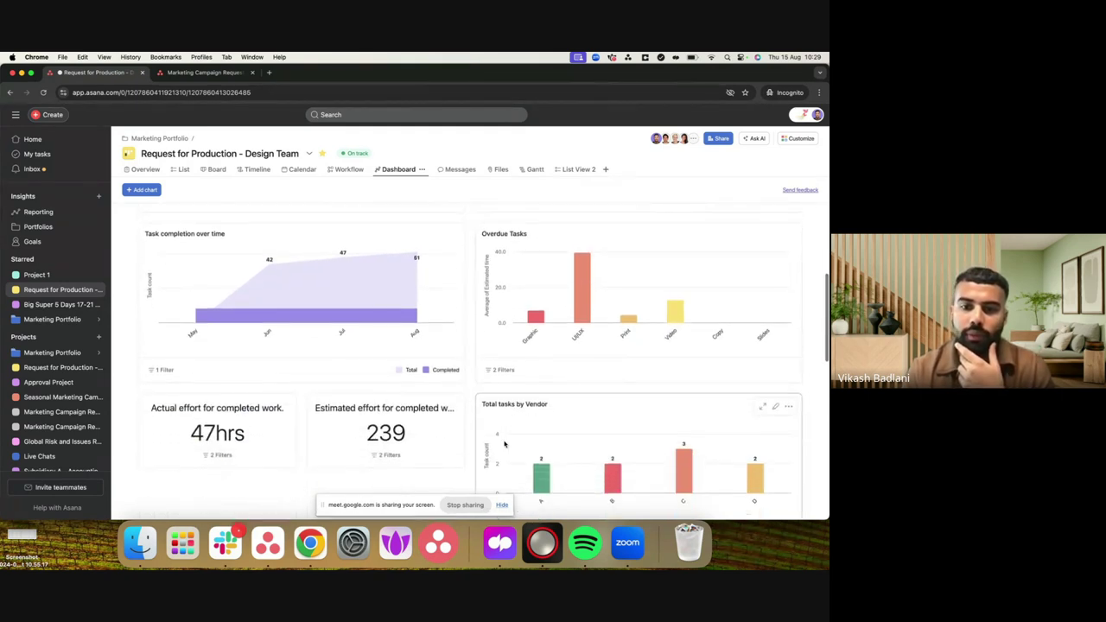
{"action": "scroll", "coordinate": [505, 443], "scroll_direction": "up", "scroll_amount": 8}
{"action": "scroll", "coordinate": [505, 443], "scroll_direction": "up", "scroll_amount": 3}
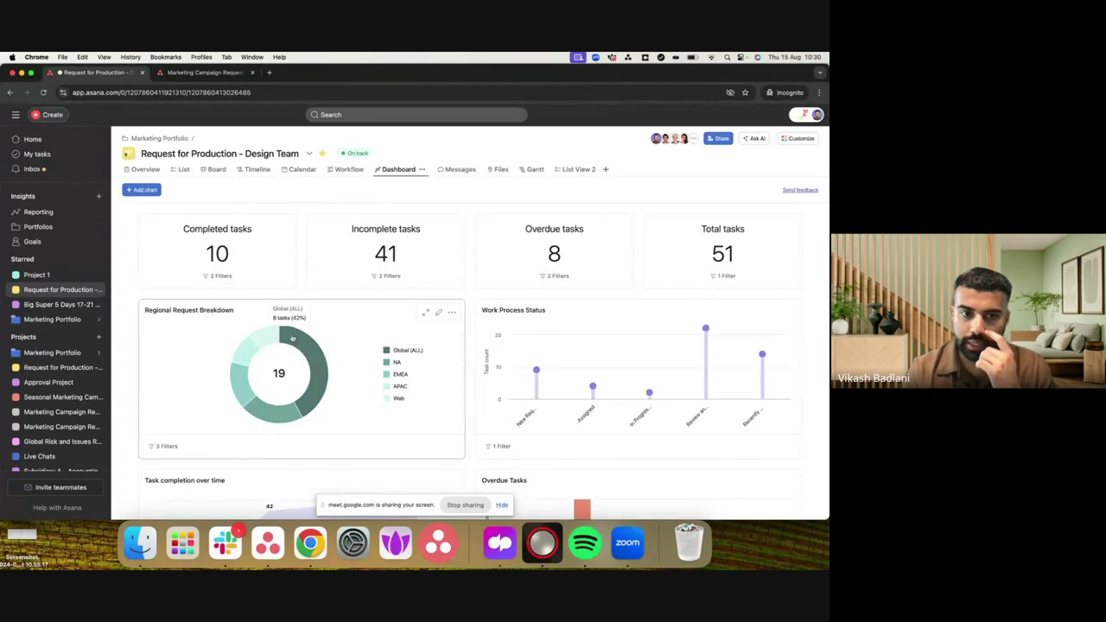
- View the list of NA tasks behind the Regional Request Breakdown chart and return to the Dashboard
{"action": "mouse_move", "coordinate": [270, 339]}
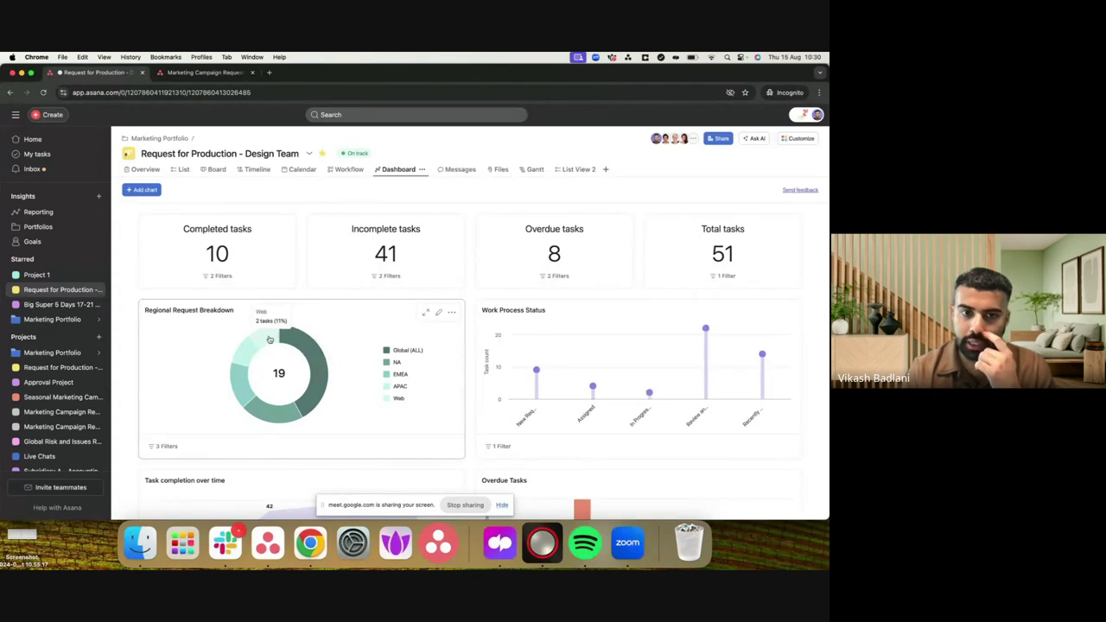
{"action": "left_click", "coordinate": [279, 417]}
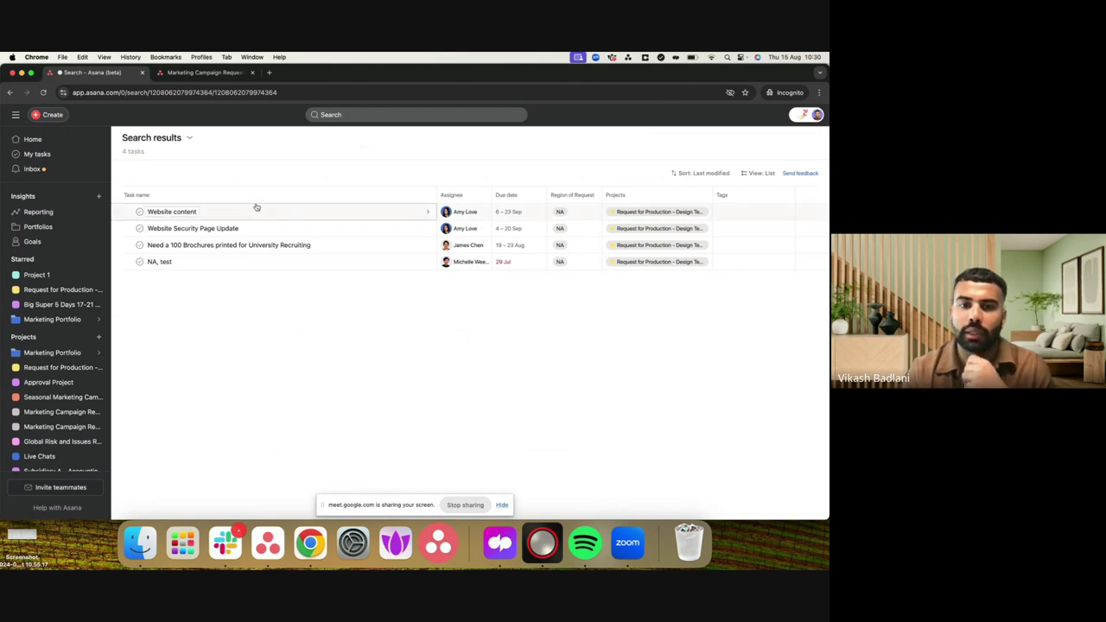
{"action": "left_click", "coordinate": [11, 93]}
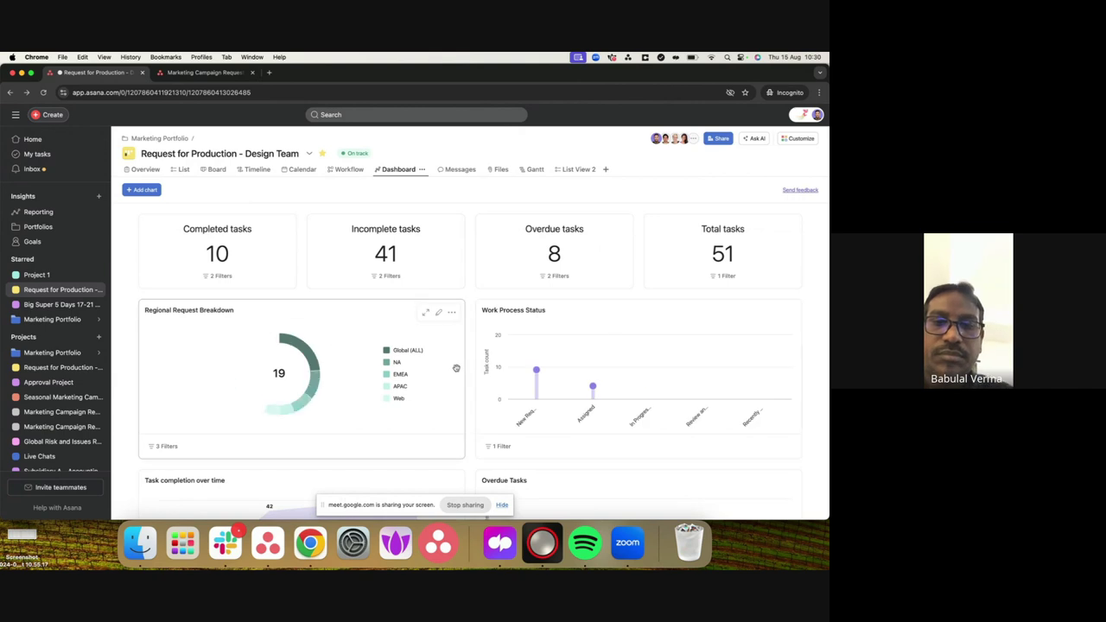
- Look through the Review and Approval tasks behind the Work Process Status chart and return to the Dashboard
{"action": "scroll", "coordinate": [587, 368], "scroll_direction": "down", "scroll_amount": 2}
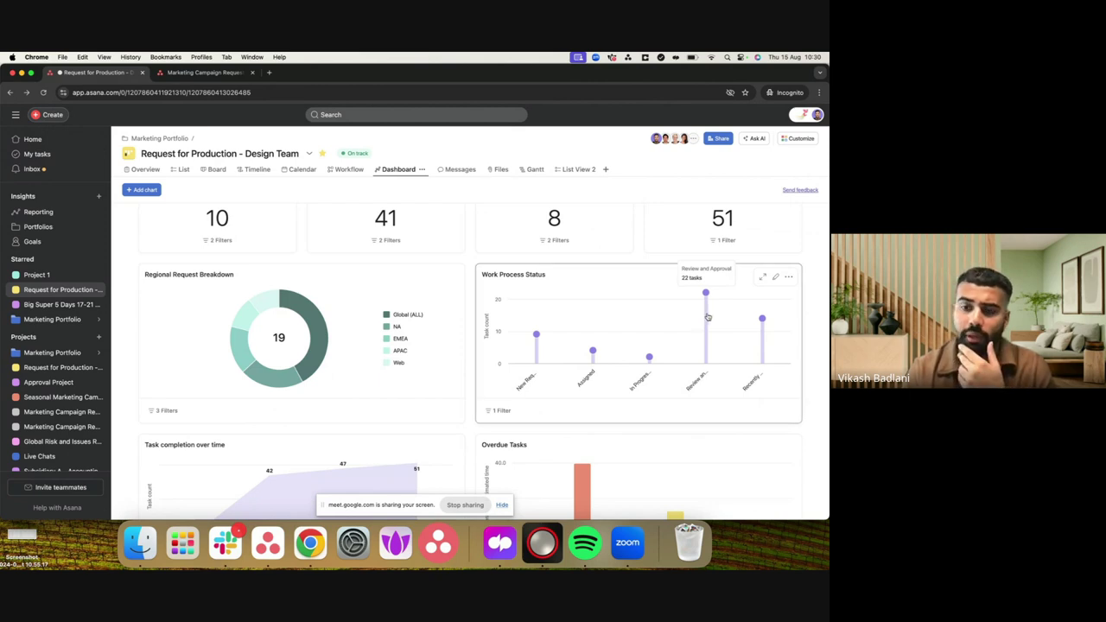
{"action": "left_click", "coordinate": [706, 318]}
{"action": "scroll", "coordinate": [385, 350], "scroll_direction": "down", "scroll_amount": 3}
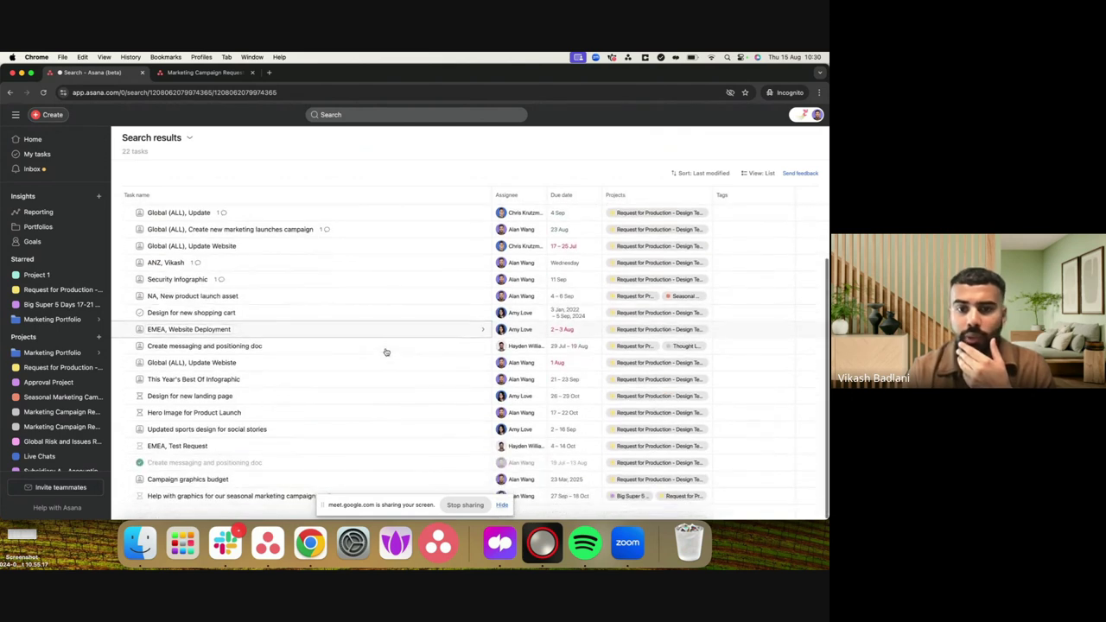
{"action": "scroll", "coordinate": [385, 350], "scroll_direction": "up", "scroll_amount": 3}
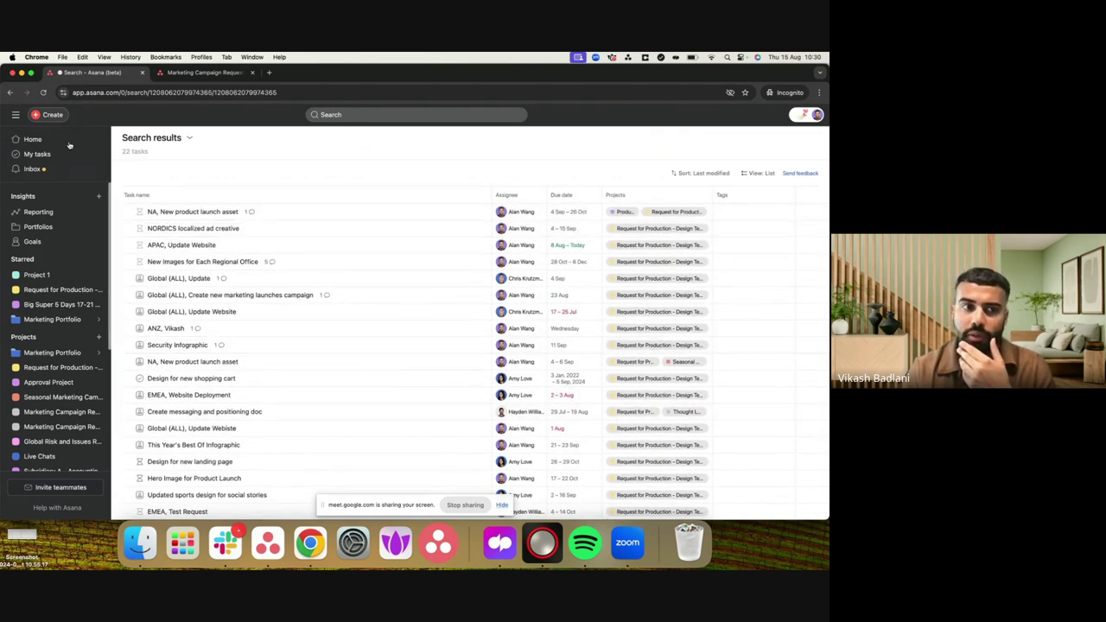
{"action": "left_click", "coordinate": [9, 93]}
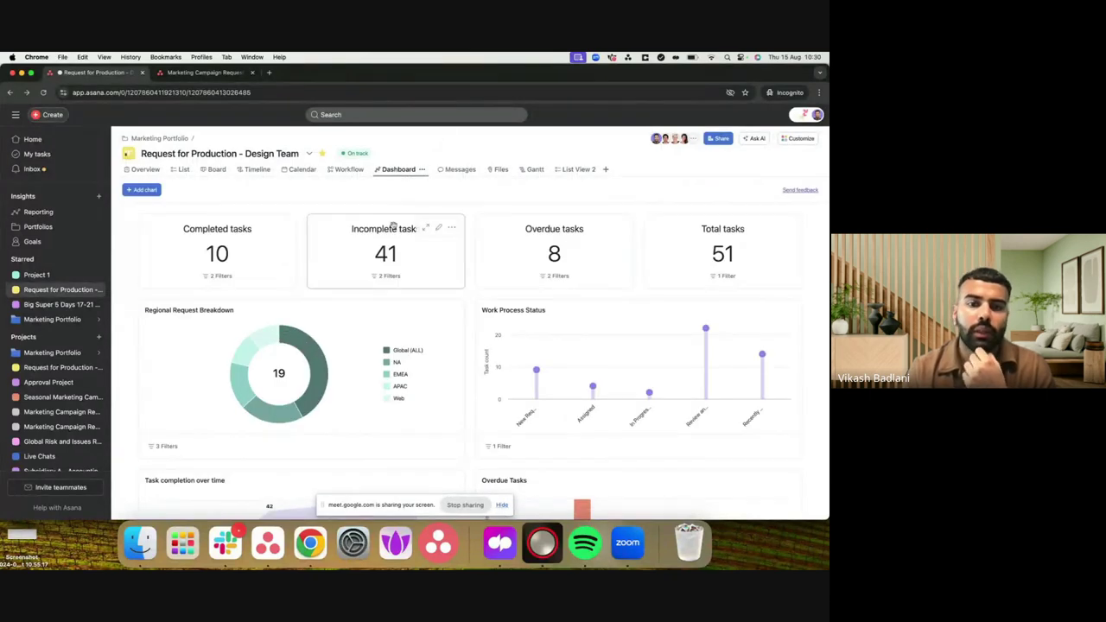
{"action": "scroll", "coordinate": [390, 222], "scroll_direction": "down", "scroll_amount": 2}
{"action": "scroll", "coordinate": [390, 223], "scroll_direction": "up", "scroll_amount": 2}
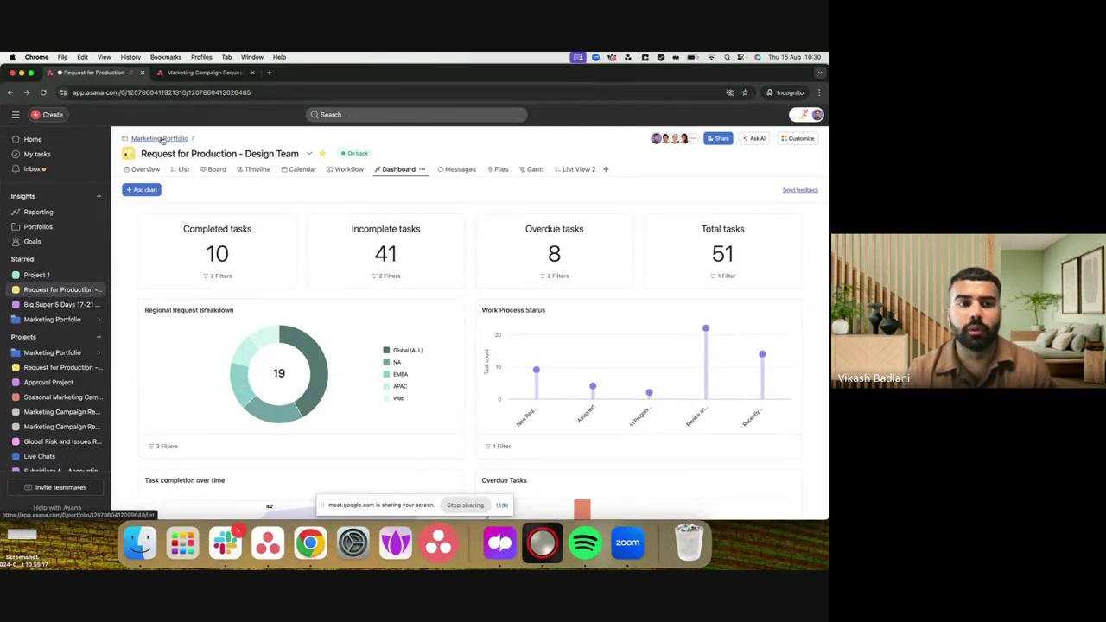
- Open the Marketing Portfolio and examine its projects' status, progress, owner, stage, Budget 2 and Cost 2 rollup columns
{"action": "left_click", "coordinate": [161, 140]}
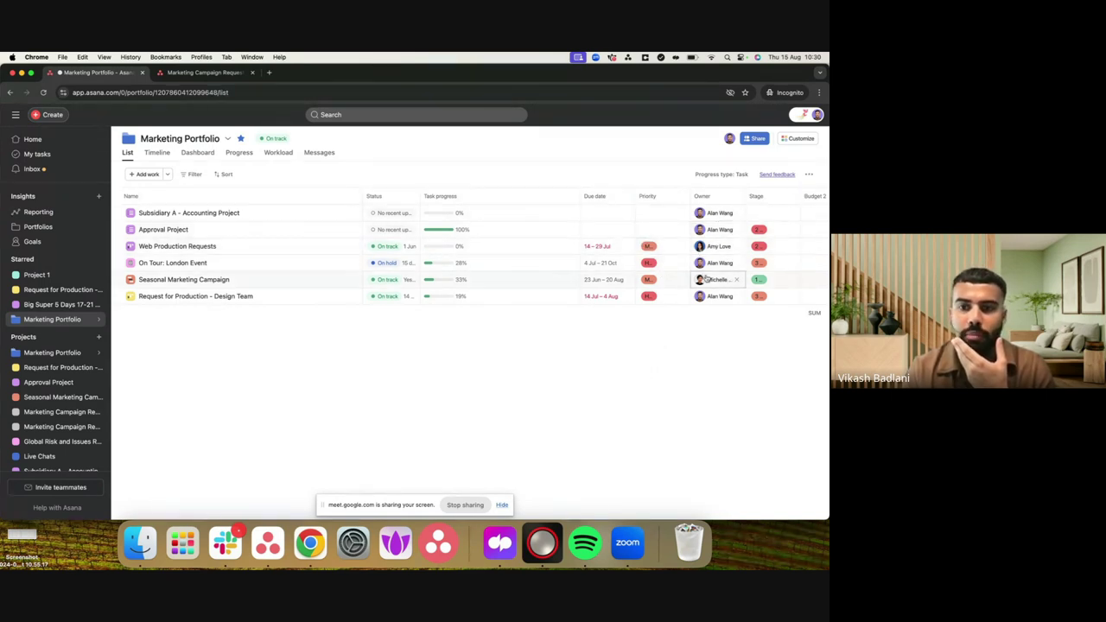
{"action": "mouse_move", "coordinate": [698, 268]}
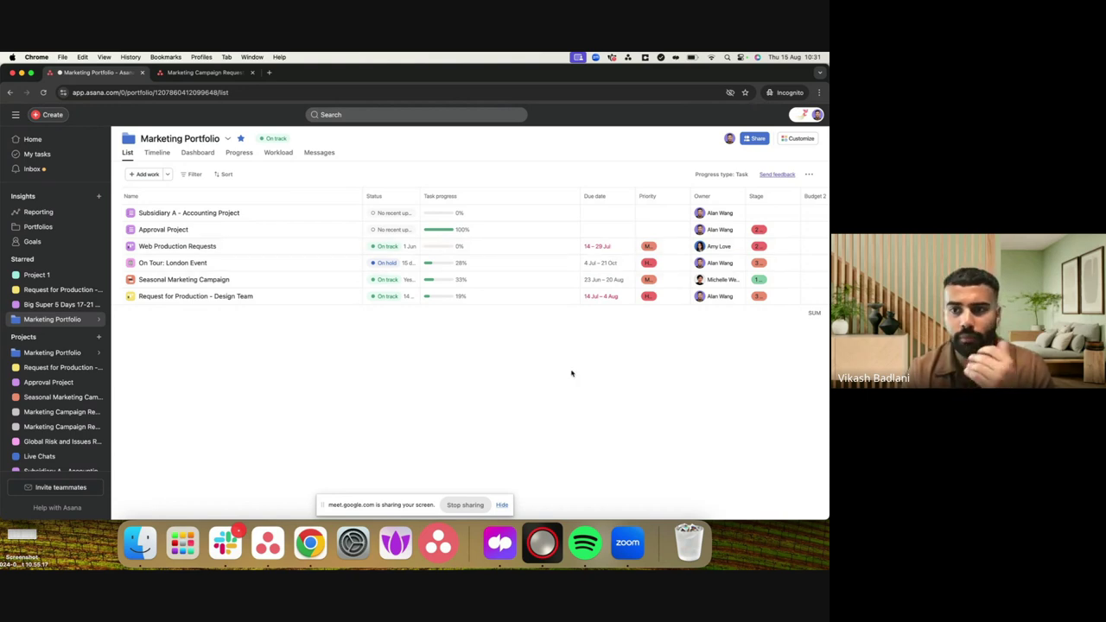
{"action": "scroll", "coordinate": [666, 264], "scroll_direction": "right", "scroll_amount": 5}
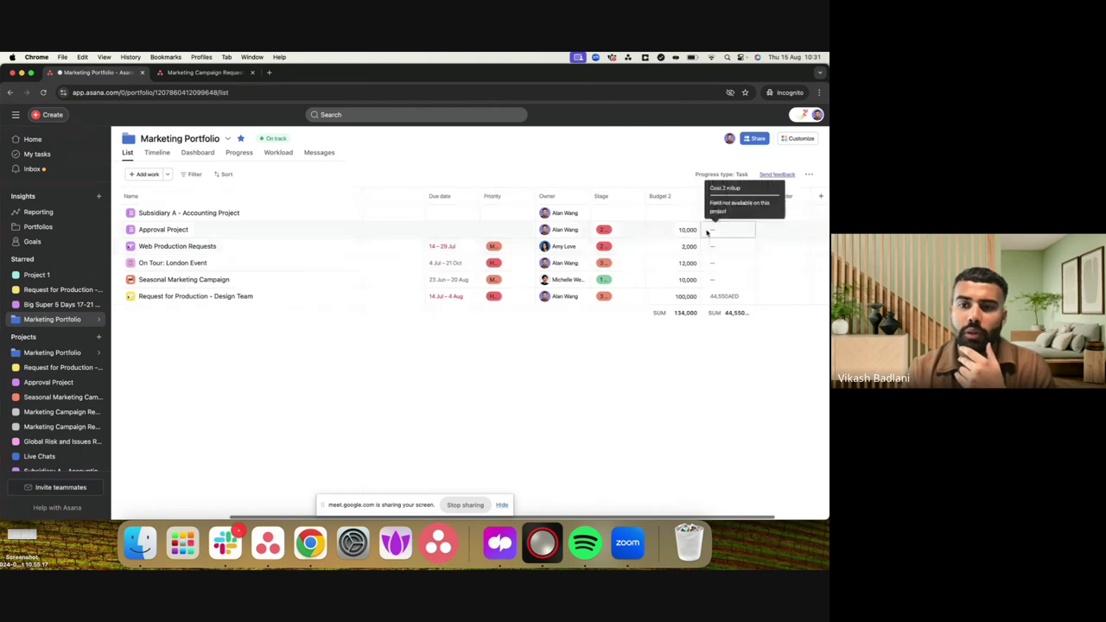
{"action": "scroll", "coordinate": [682, 251], "scroll_direction": "right", "scroll_amount": 1}
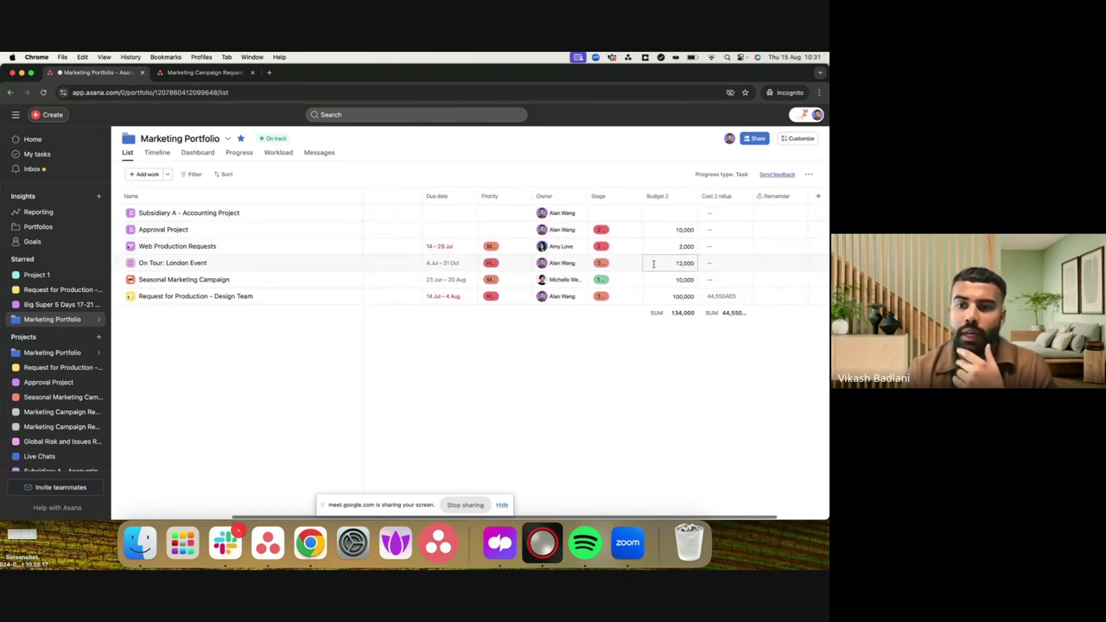
{"action": "scroll", "coordinate": [653, 264], "scroll_direction": "left", "scroll_amount": 1}
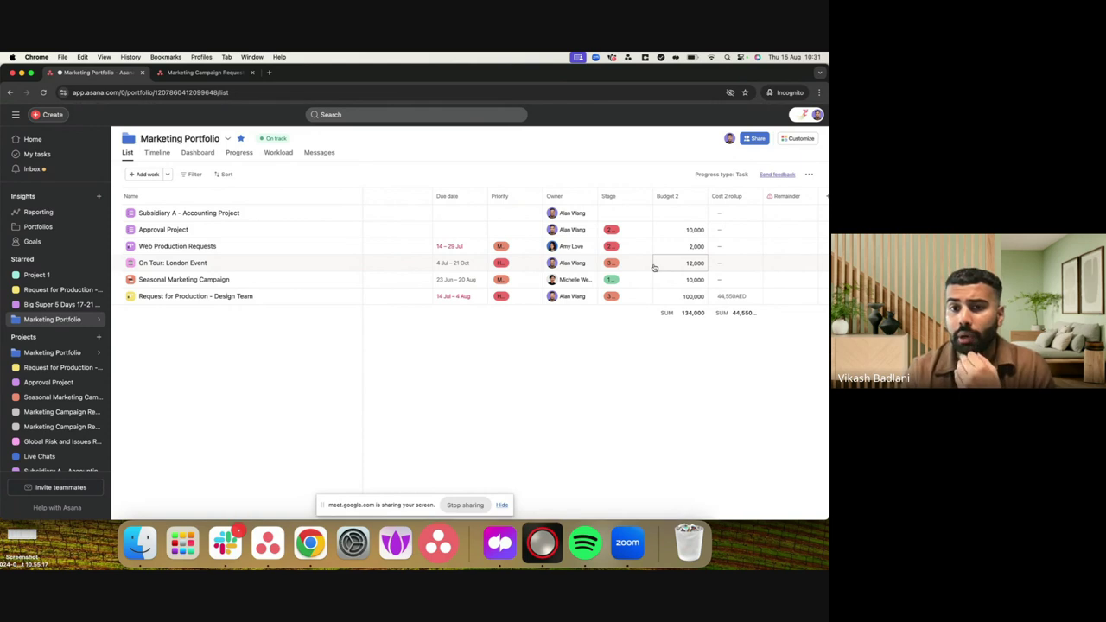
{"action": "scroll", "coordinate": [654, 268], "scroll_direction": "left", "scroll_amount": 5}
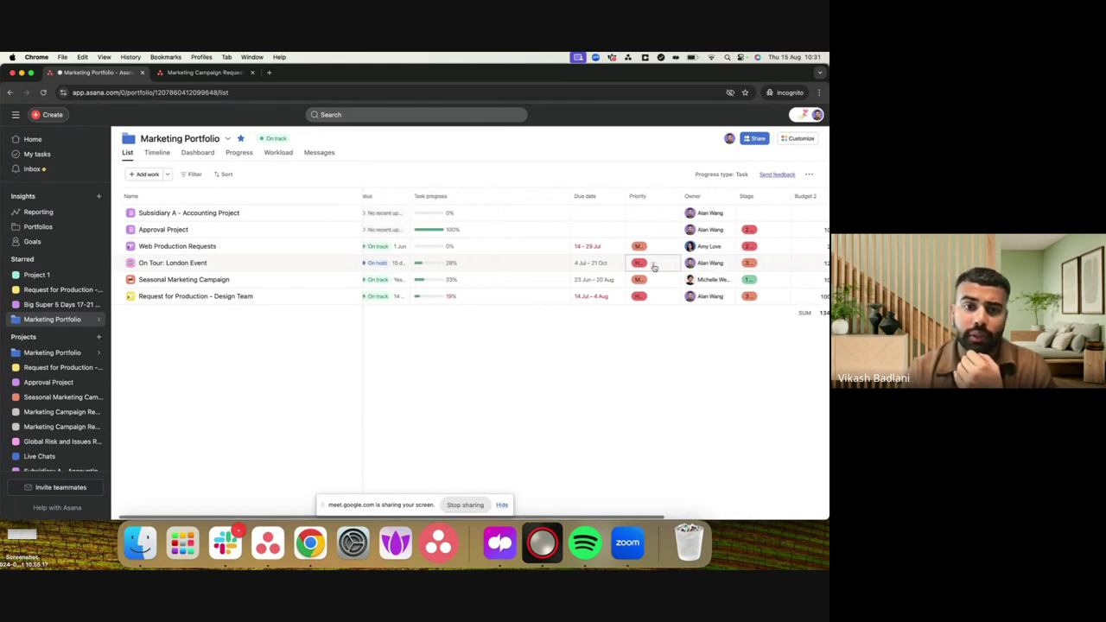
{"action": "scroll", "coordinate": [654, 268], "scroll_direction": "left", "scroll_amount": 1}
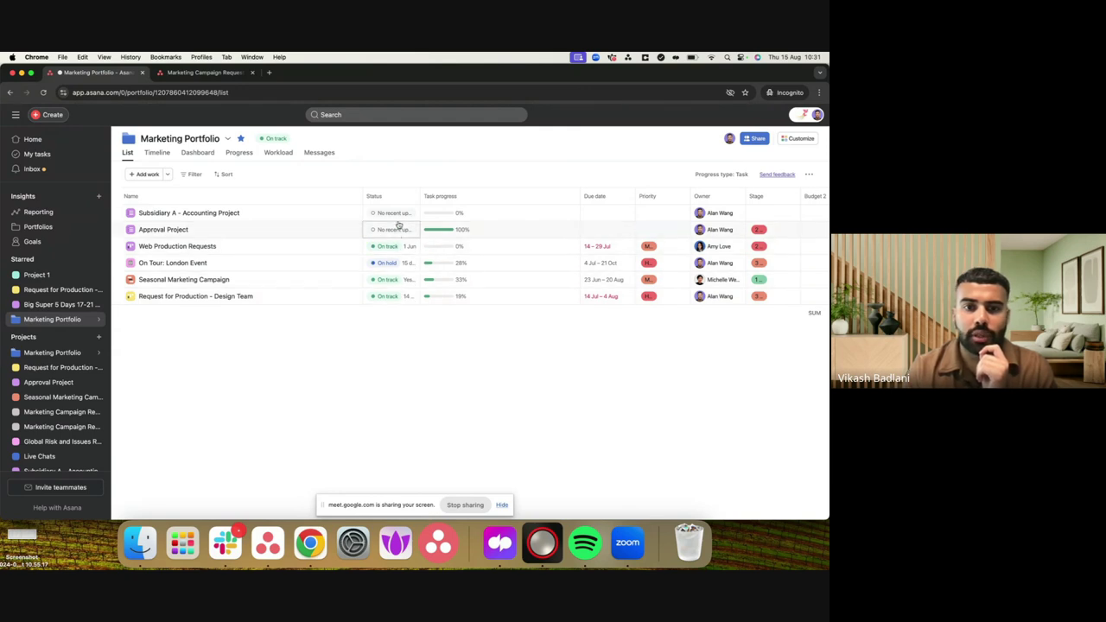
- Open the status updates of Request for Production - Design Team and compare the 1 Aug, 30 Jul and 1 Jun entries
{"action": "left_click", "coordinate": [394, 297]}
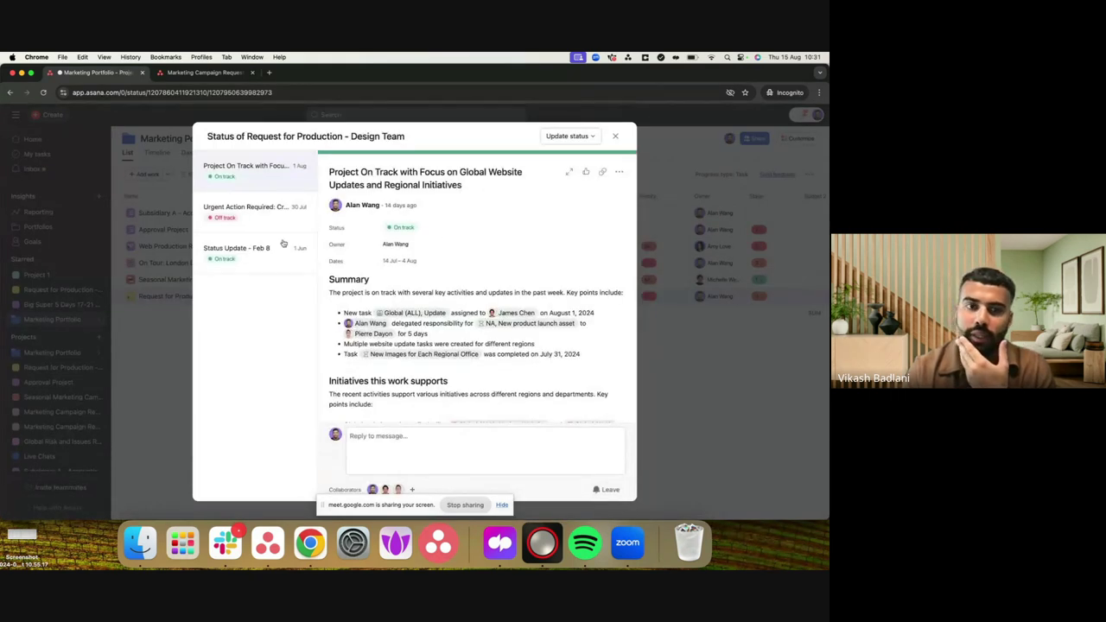
{"action": "left_click", "coordinate": [261, 220]}
{"action": "left_click", "coordinate": [261, 255]}
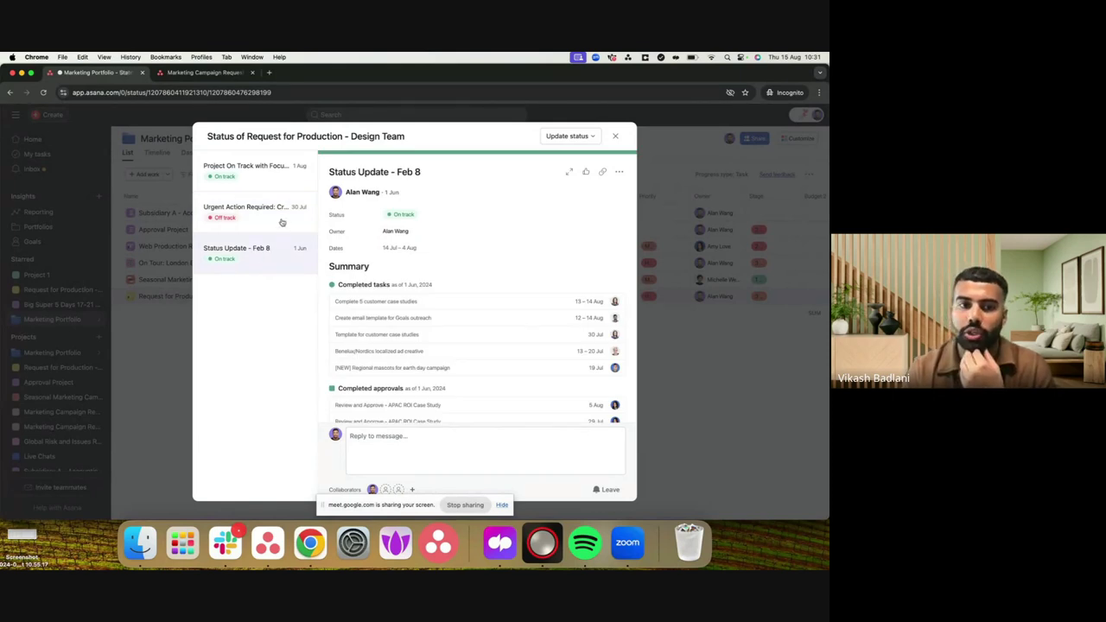
{"action": "left_click", "coordinate": [280, 222]}
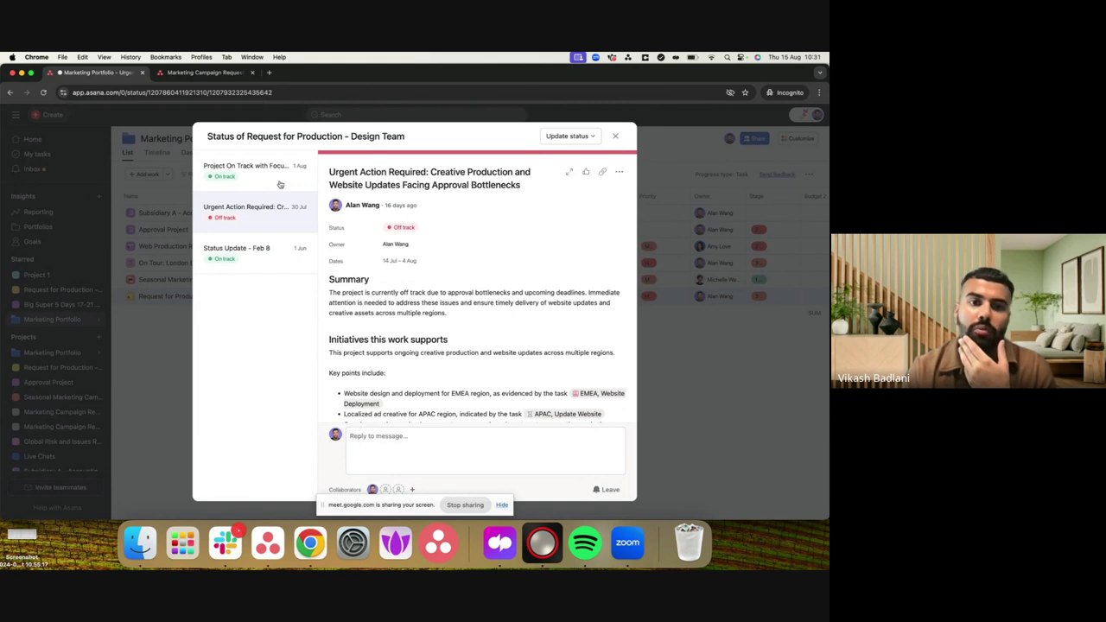
{"action": "left_click", "coordinate": [280, 185]}
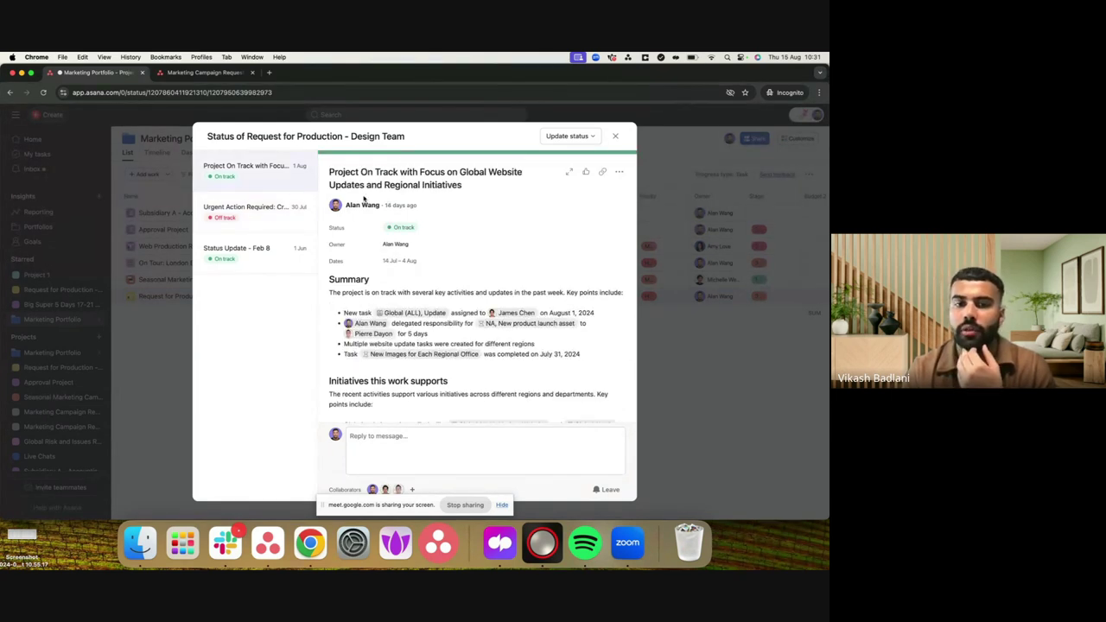
- Start a new At risk status update for the project and look over its Summary, Initiatives and Current Blockers sections
{"action": "left_click", "coordinate": [562, 138]}
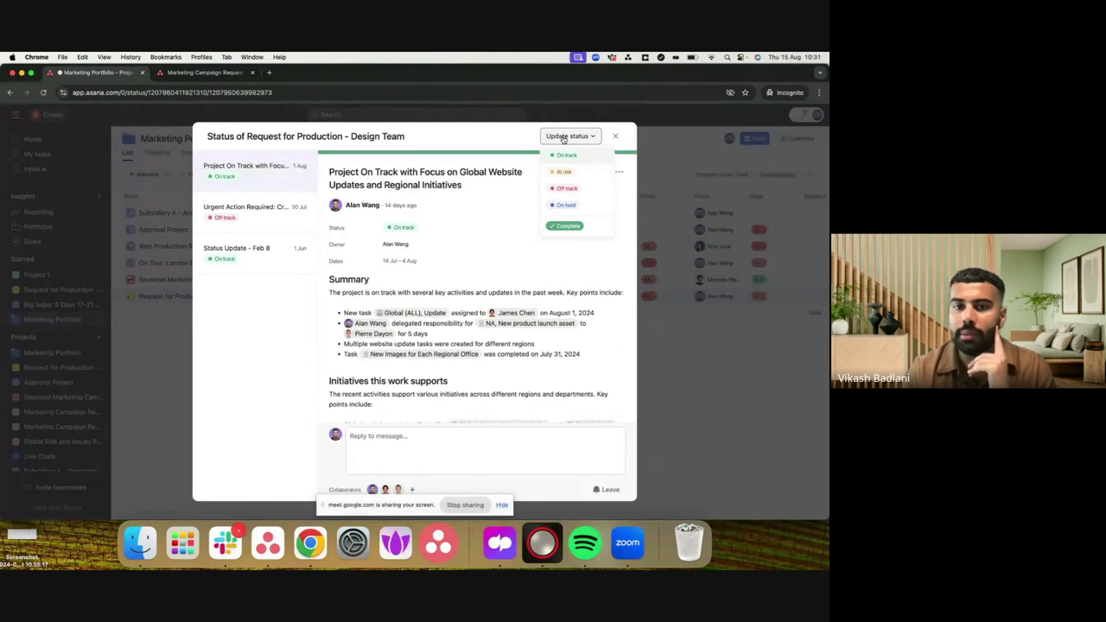
{"action": "left_click", "coordinate": [561, 176]}
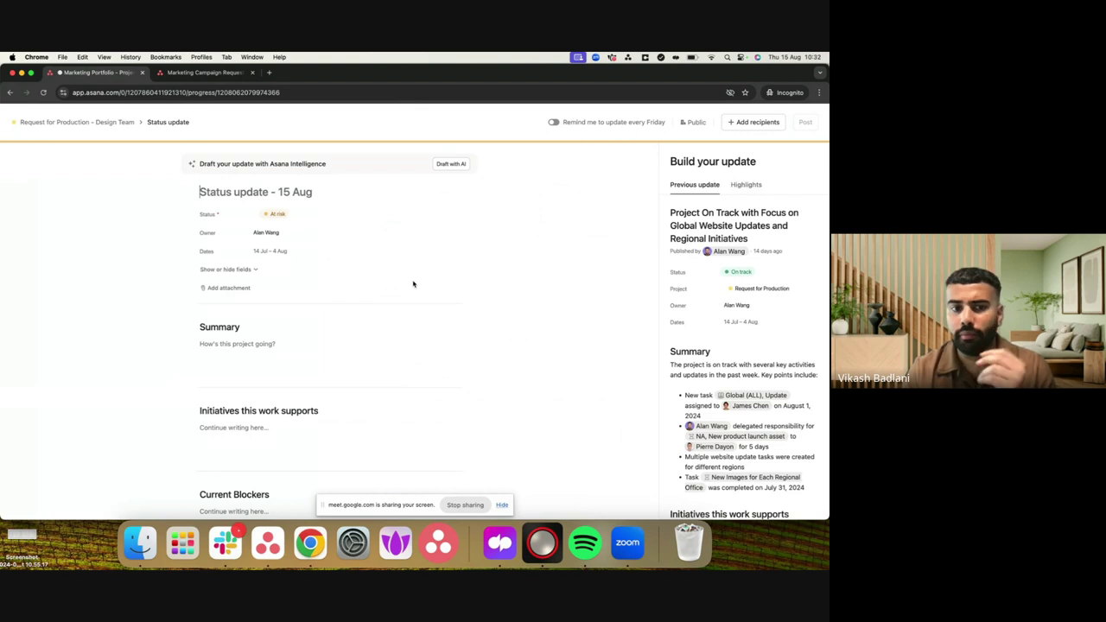
{"action": "scroll", "coordinate": [413, 285], "scroll_direction": "down", "scroll_amount": 1}
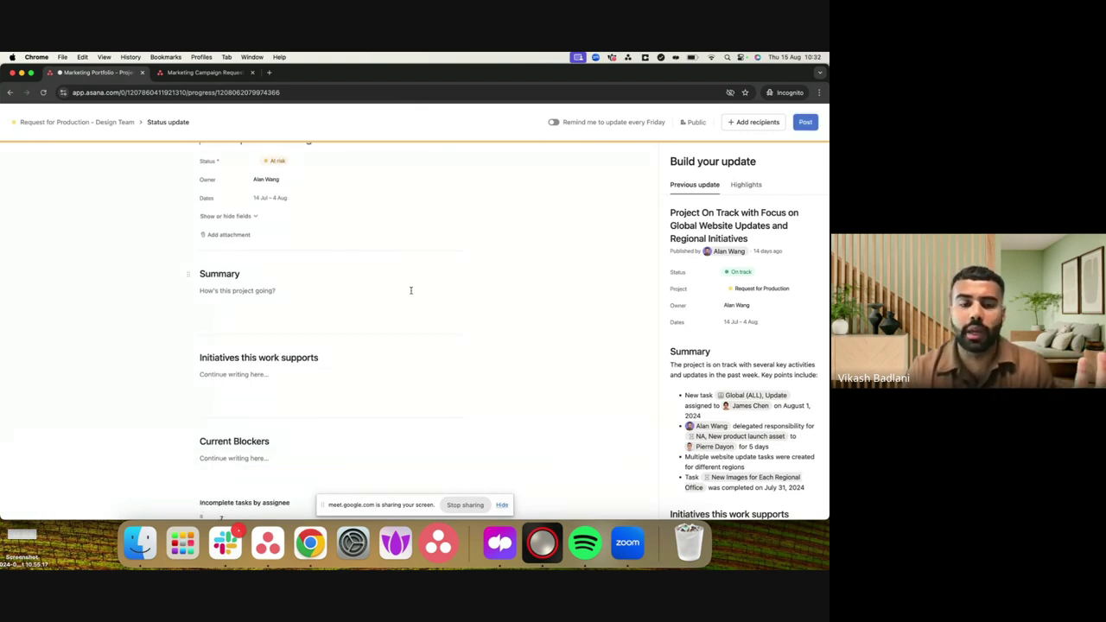
{"action": "scroll", "coordinate": [409, 295], "scroll_direction": "down", "scroll_amount": 2}
{"action": "scroll", "coordinate": [407, 301], "scroll_direction": "up", "scroll_amount": 3}
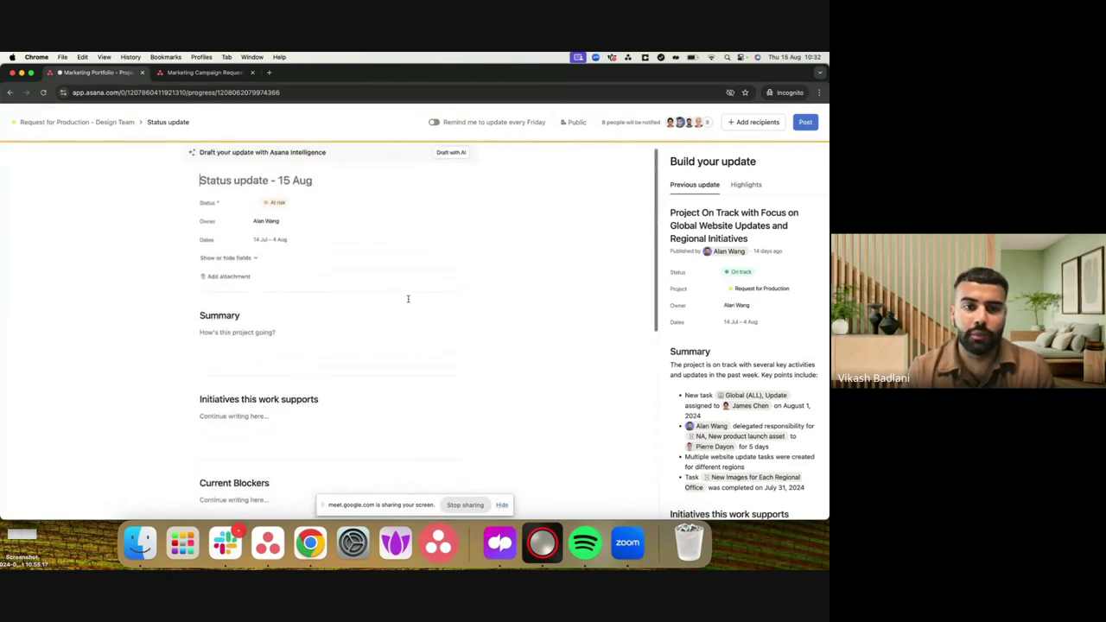
{"action": "scroll", "coordinate": [408, 299], "scroll_direction": "down", "scroll_amount": 2}
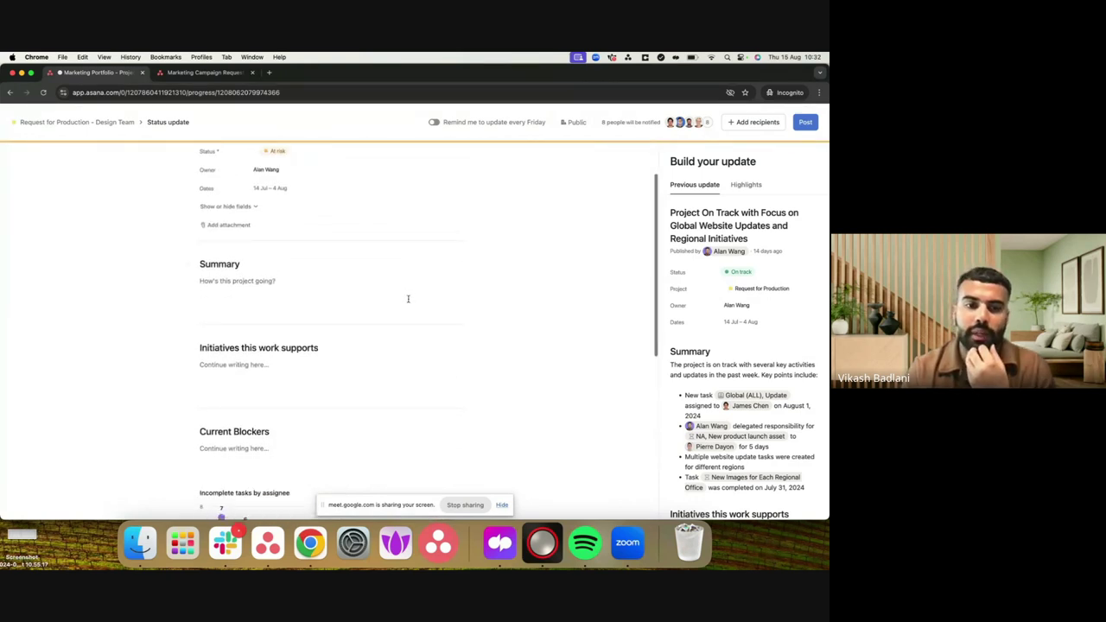
{"action": "scroll", "coordinate": [408, 299], "scroll_direction": "up", "scroll_amount": 2}
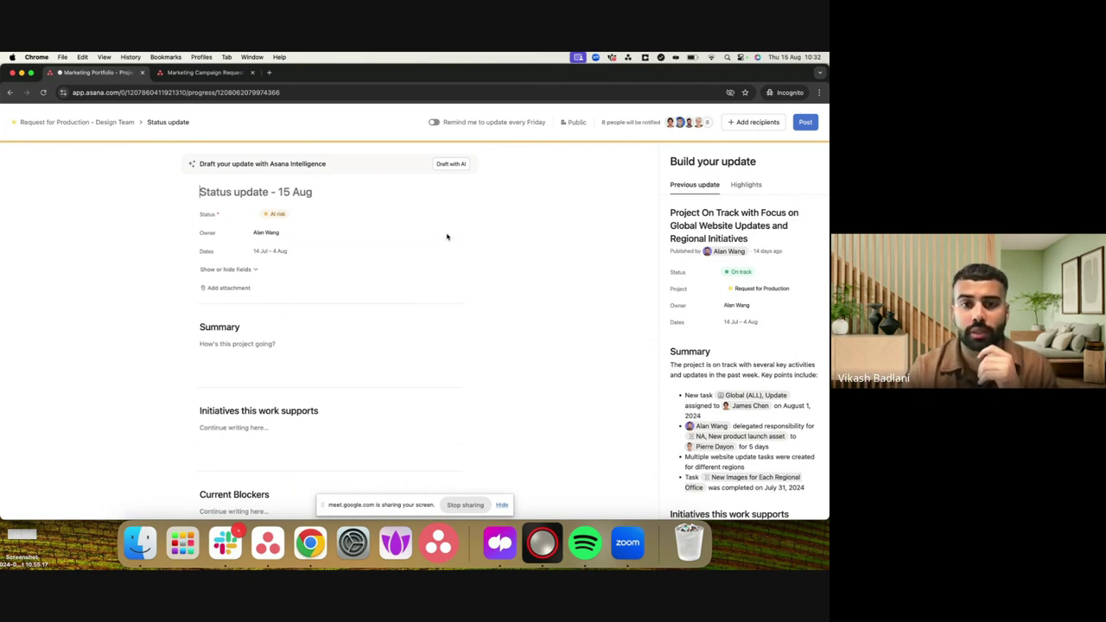
- Generate an AI draft of the At risk update since the last update, using the prompt "Give me an update from the past 7 days"
{"action": "left_click", "coordinate": [451, 164]}
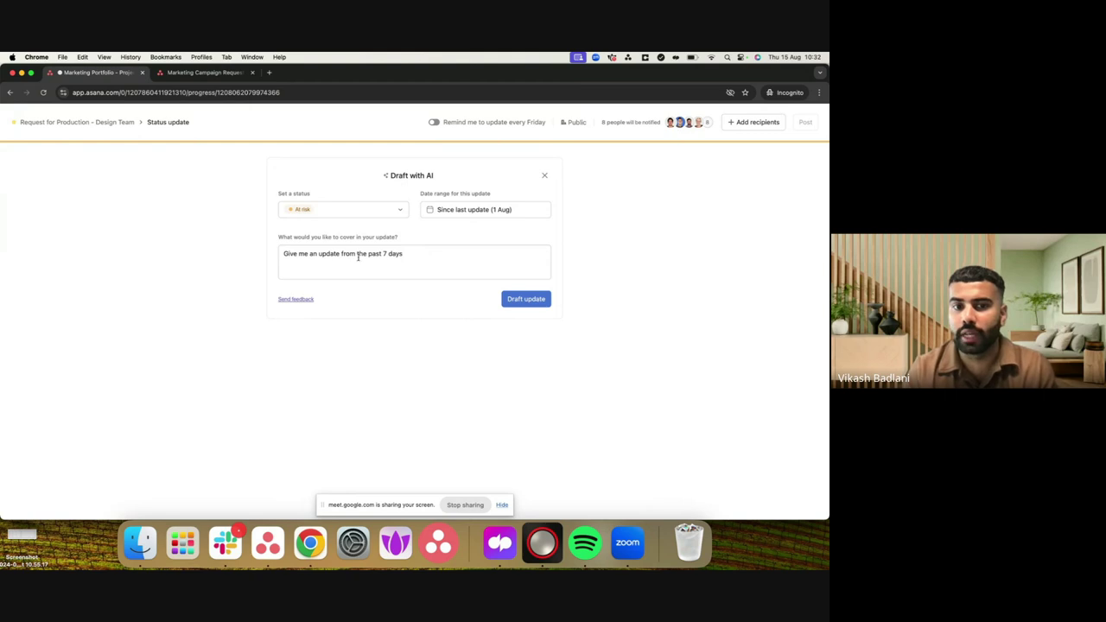
{"action": "left_click", "coordinate": [421, 256]}
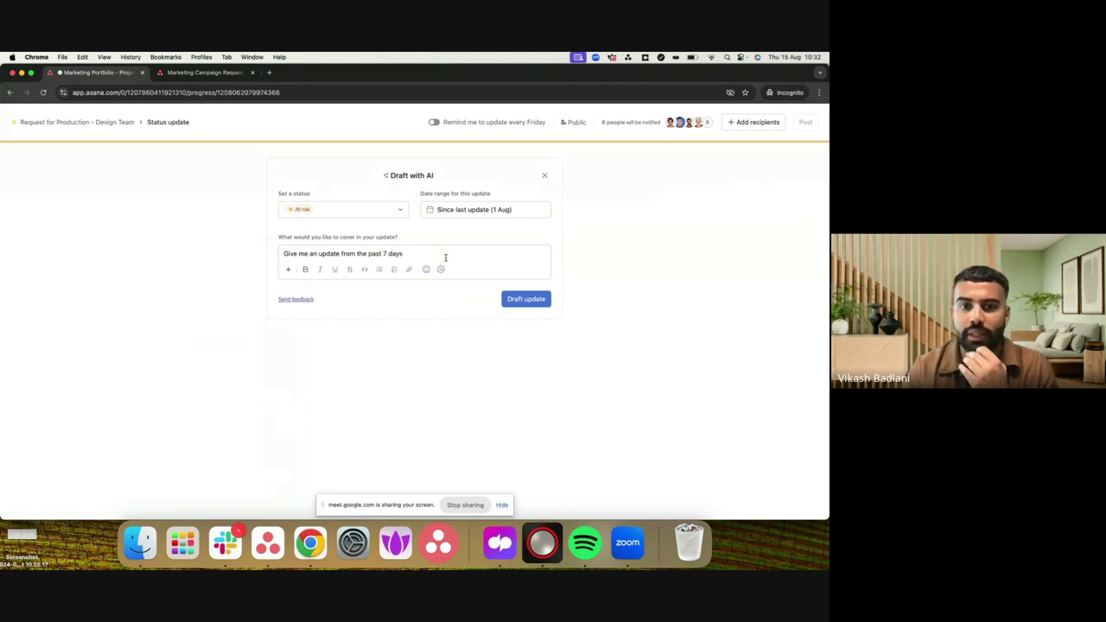
{"action": "left_click", "coordinate": [522, 301]}
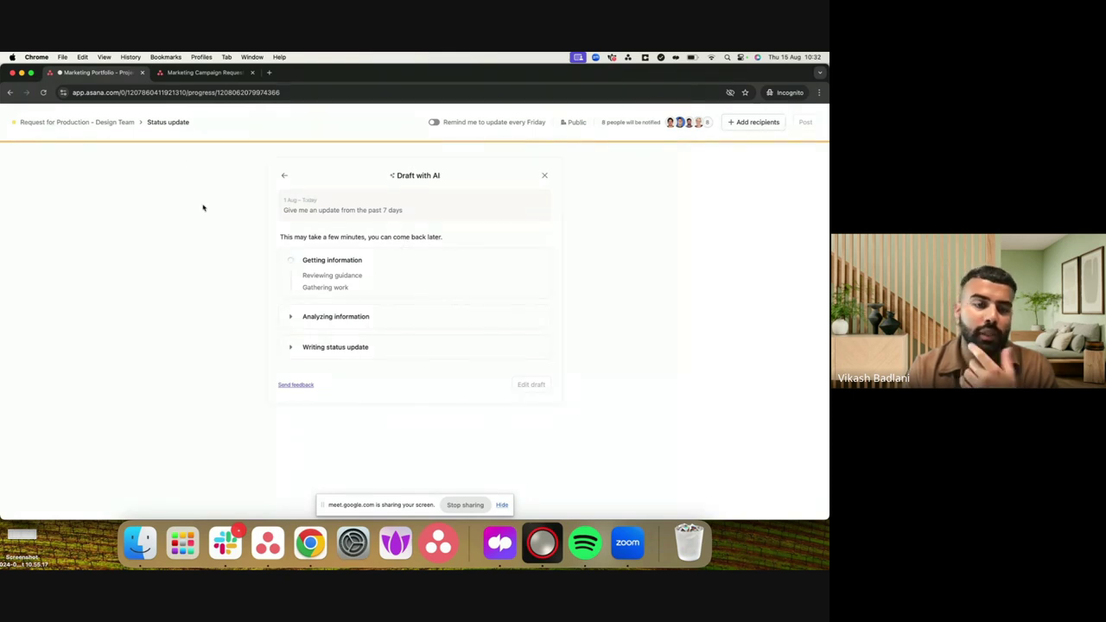
- Leave the draft and return to the Marketing Portfolio to check its projects' task progress and Timeline
{"action": "left_click", "coordinate": [108, 132]}
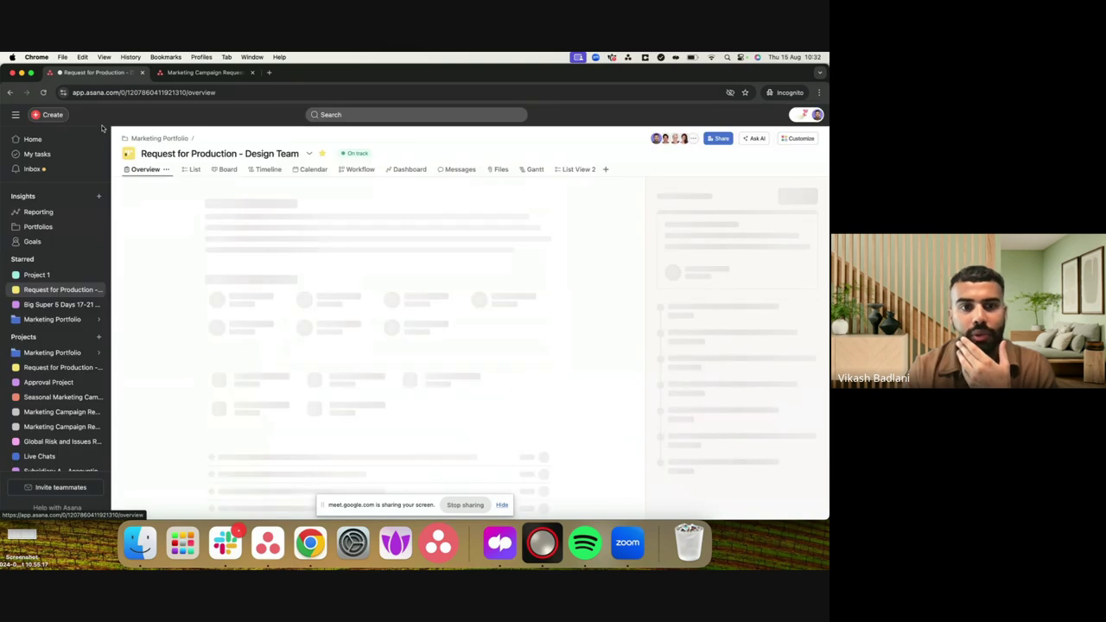
{"action": "left_click", "coordinate": [145, 139]}
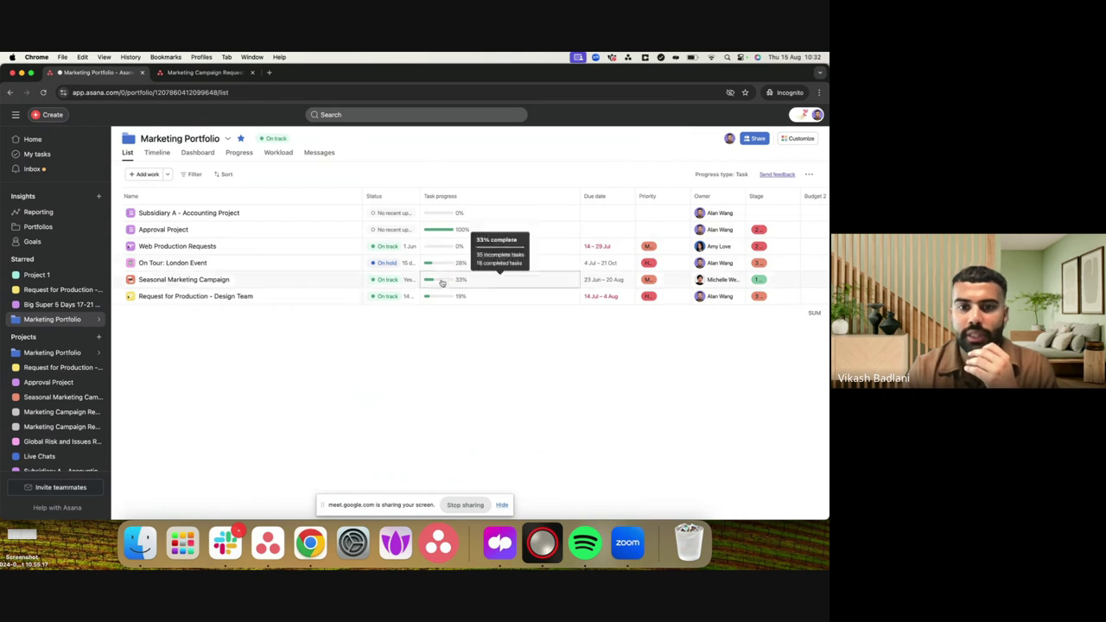
{"action": "mouse_move", "coordinate": [436, 266]}
{"action": "mouse_move", "coordinate": [436, 298]}
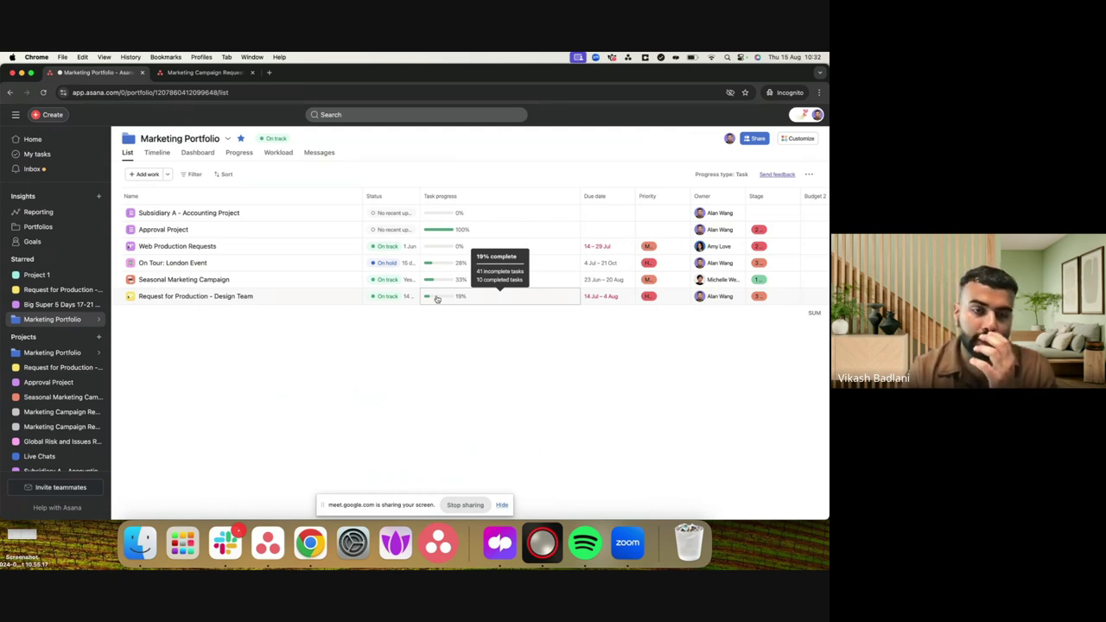
{"action": "left_click", "coordinate": [154, 154]}
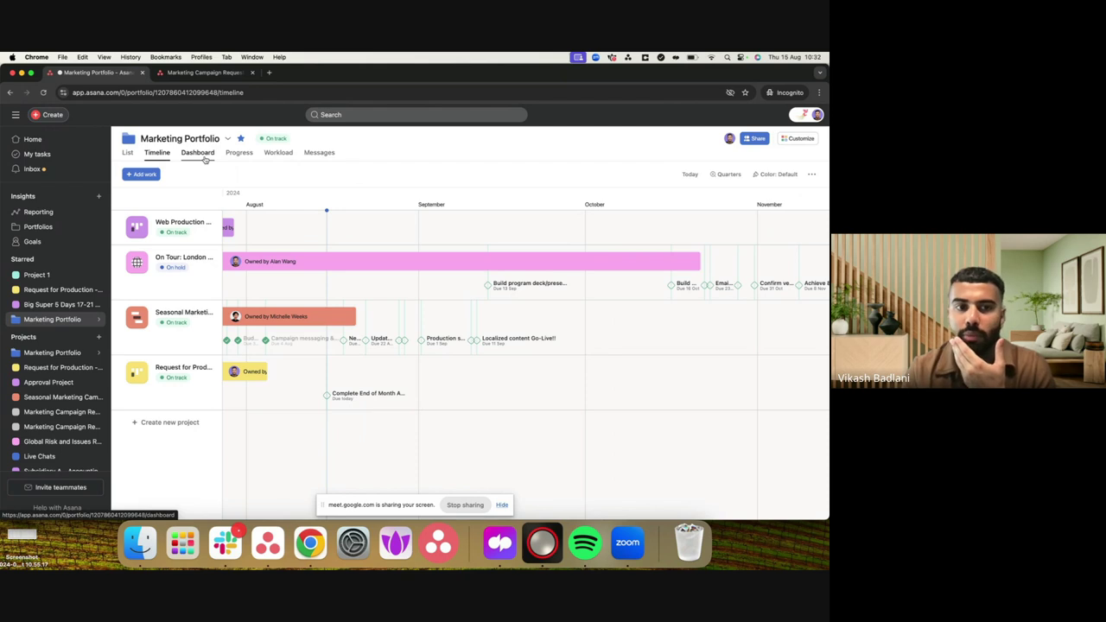
- Check the Marketing Portfolio's Dashboard, and read through the finished AI draft of the Request for Production - Design Team status update
{"action": "left_click", "coordinate": [205, 158]}
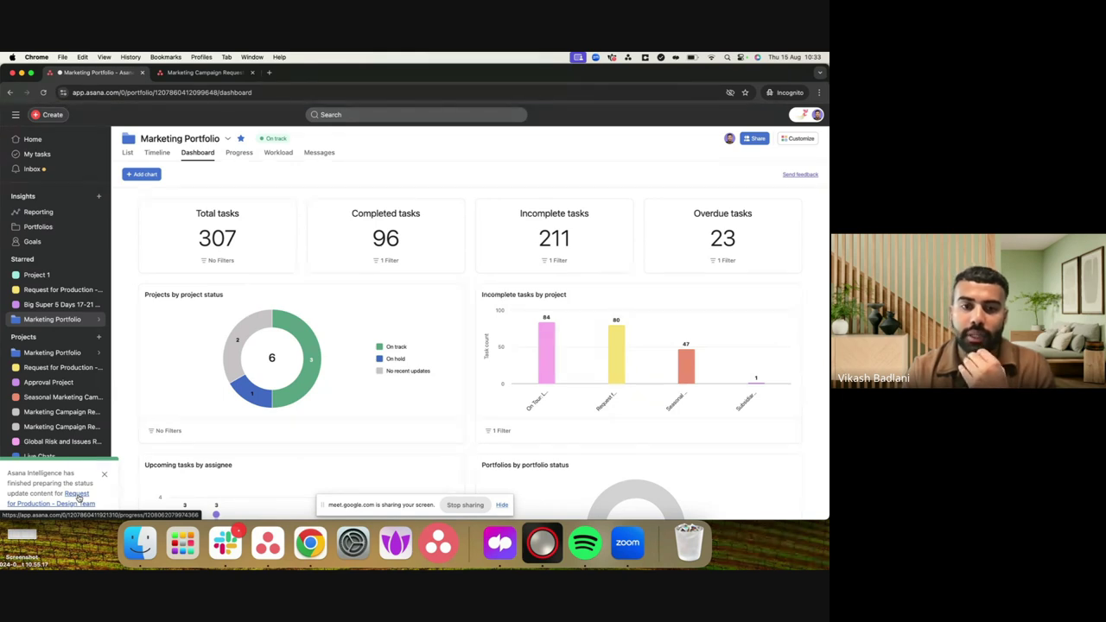
{"action": "left_click", "coordinate": [79, 498]}
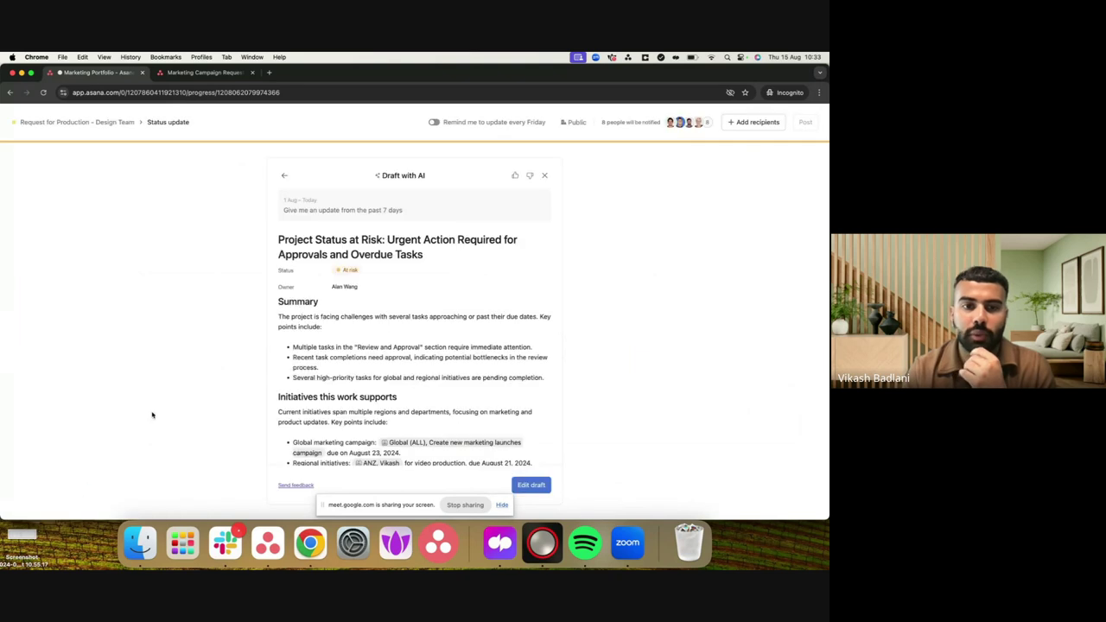
{"action": "scroll", "coordinate": [356, 346], "scroll_direction": "down", "scroll_amount": 4}
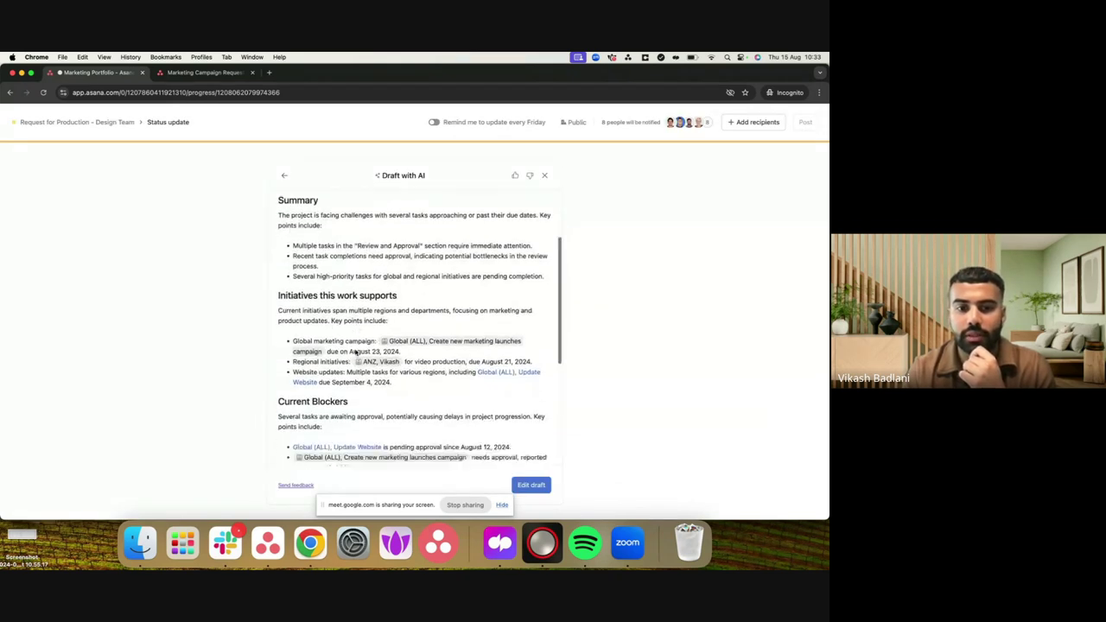
{"action": "scroll", "coordinate": [355, 352], "scroll_direction": "down", "scroll_amount": 4}
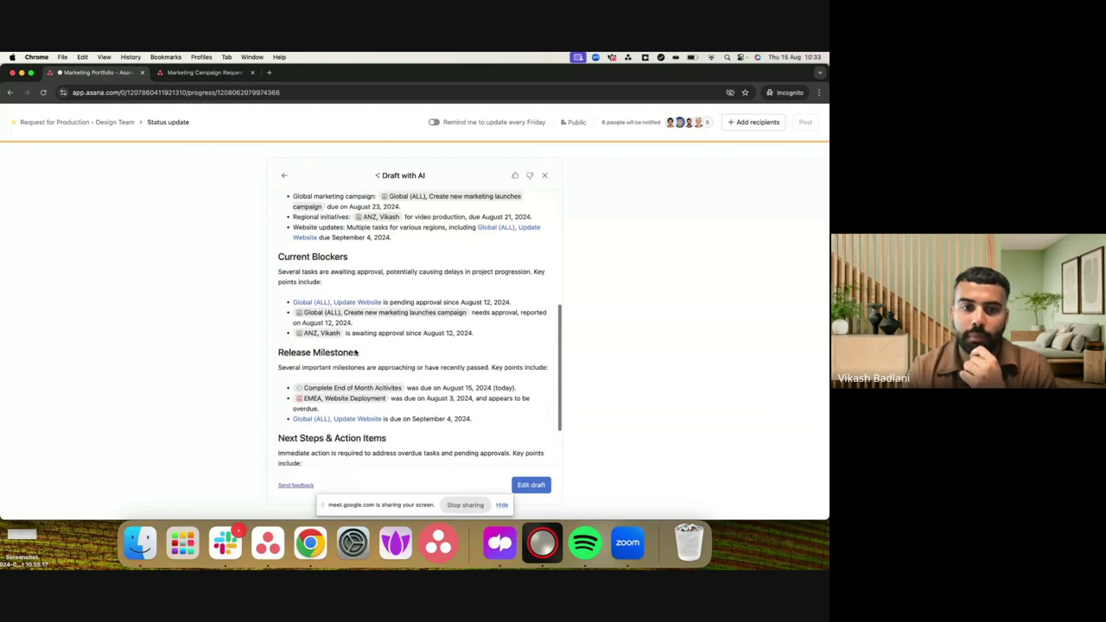
{"action": "scroll", "coordinate": [355, 352], "scroll_direction": "down", "scroll_amount": 1}
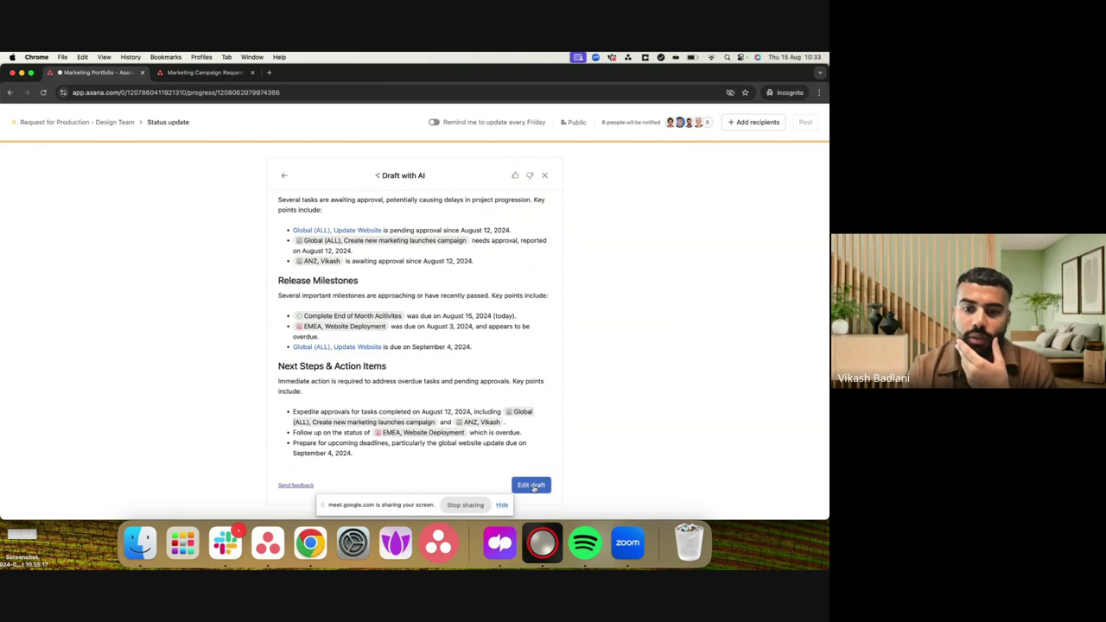
- Take the AI draft into editing and insert the Incomplete tasks by assignee chart under Current Blockers
{"action": "left_click", "coordinate": [532, 485]}
{"action": "scroll", "coordinate": [471, 364], "scroll_direction": "down", "scroll_amount": 3}
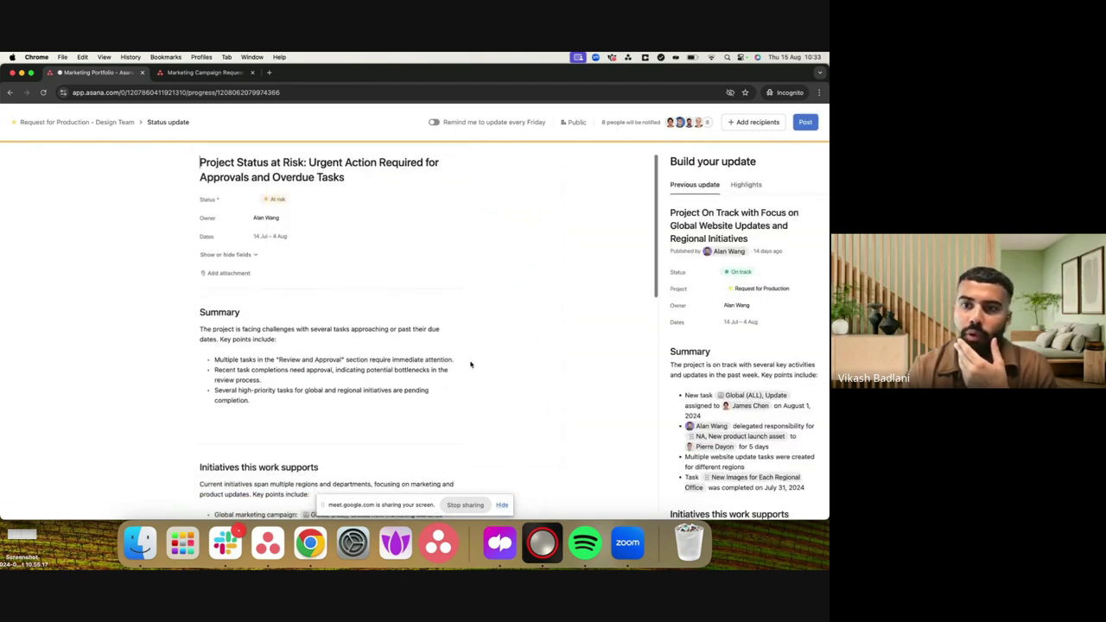
{"action": "scroll", "coordinate": [441, 402], "scroll_direction": "down", "scroll_amount": 8}
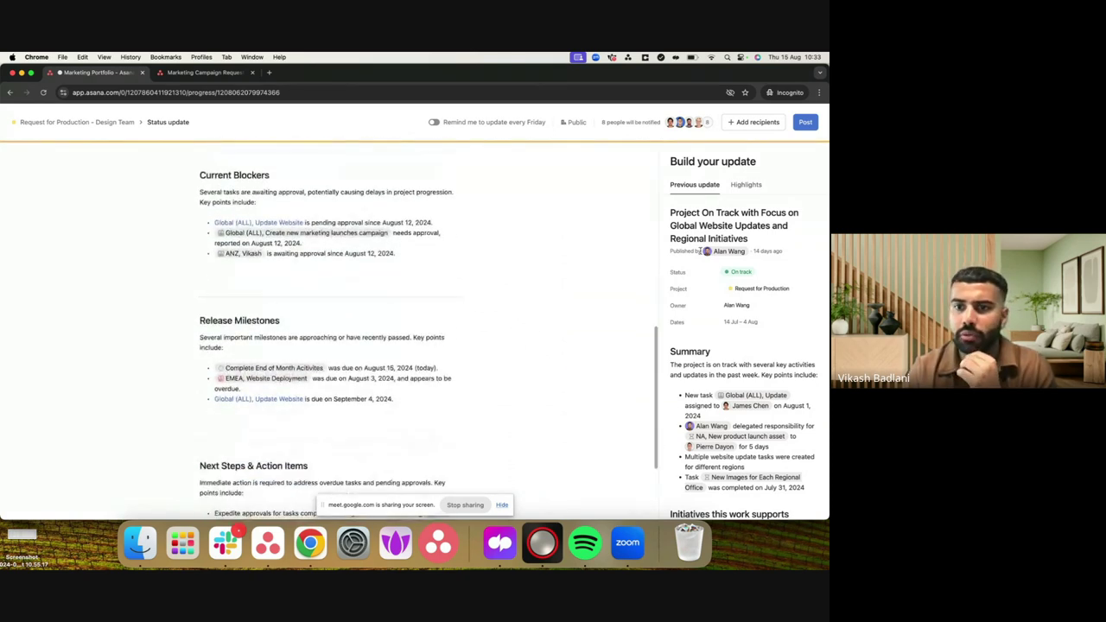
{"action": "left_click", "coordinate": [745, 185]}
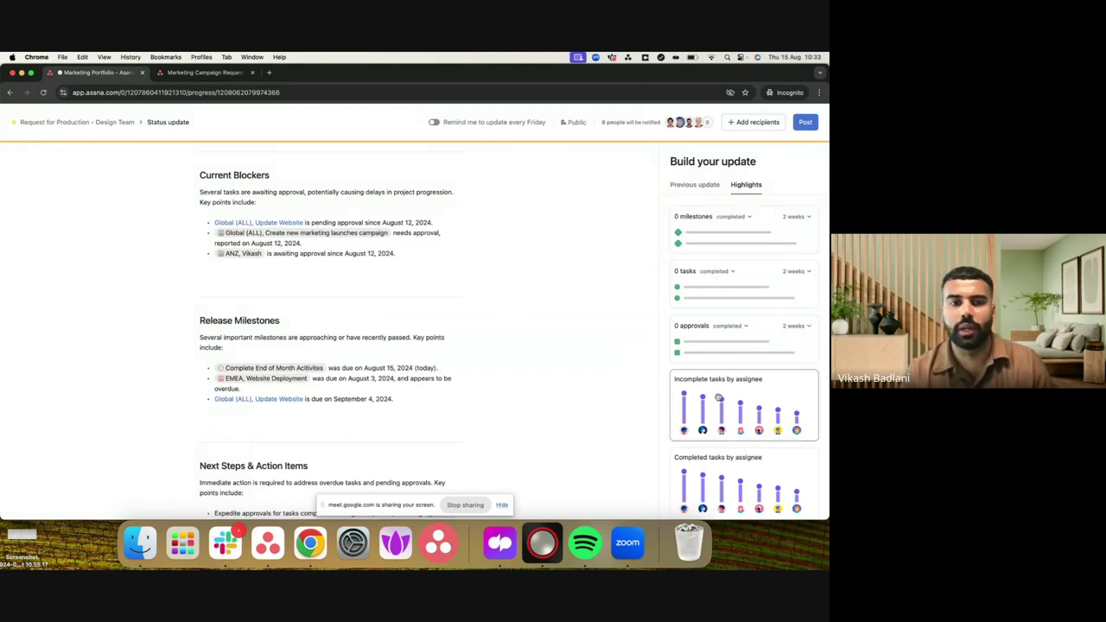
{"action": "left_click_drag", "start_coordinate": [718, 396], "coordinate": [295, 288]}
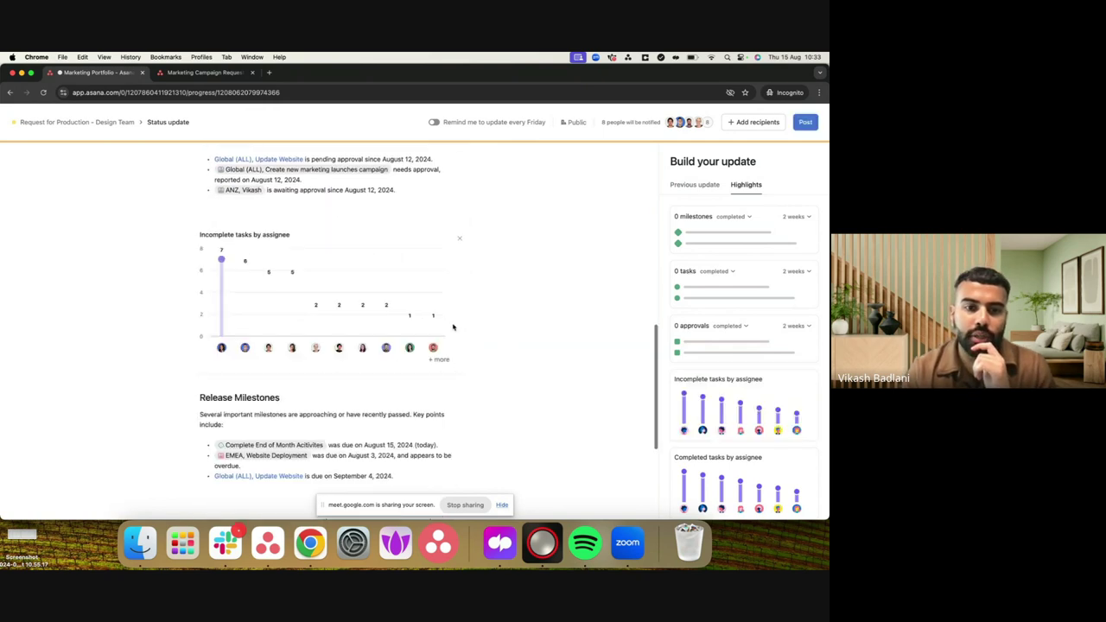
- Insert the Completed tasks by assignee chart under Initiatives this work supports and post the status update
{"action": "scroll", "coordinate": [453, 324], "scroll_direction": "up", "scroll_amount": 5}
{"action": "scroll", "coordinate": [451, 324], "scroll_direction": "up", "scroll_amount": 1}
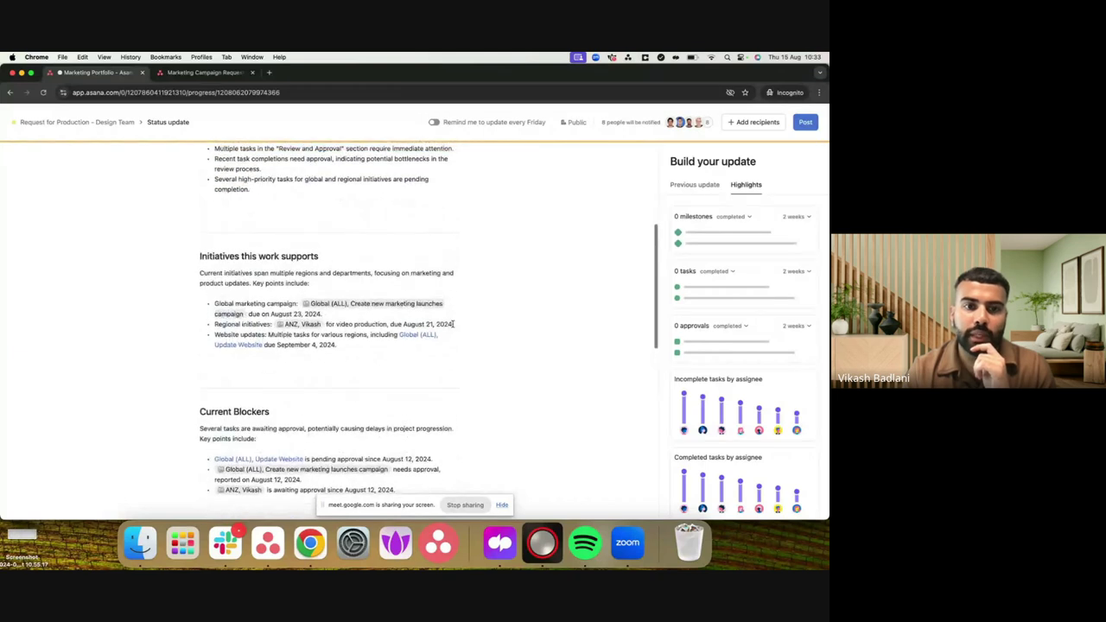
{"action": "left_click_drag", "start_coordinate": [724, 474], "coordinate": [338, 375]}
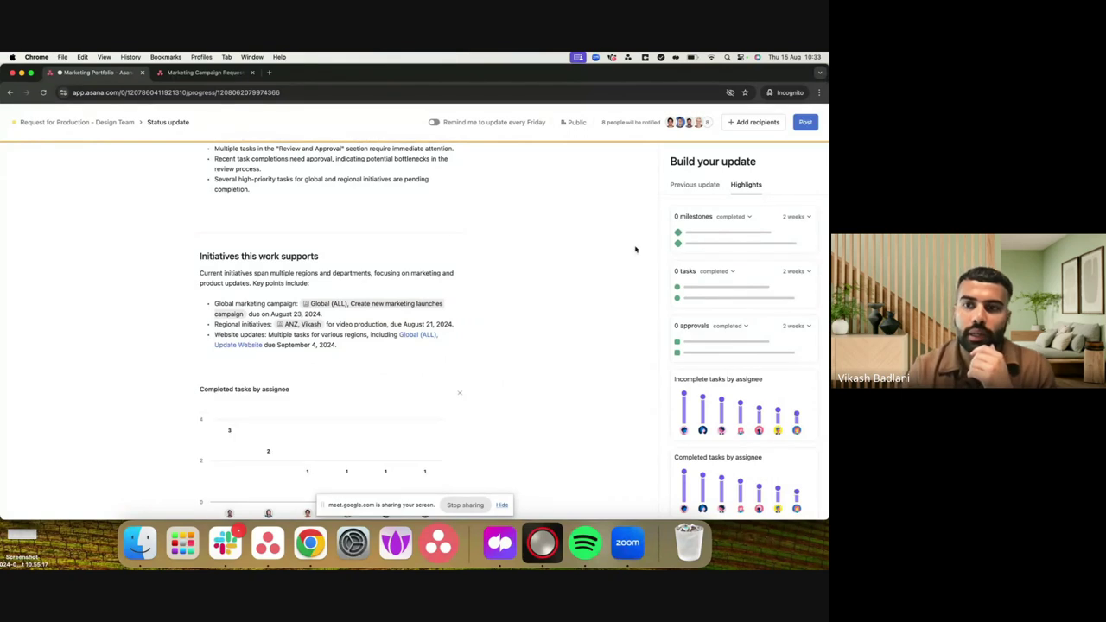
{"action": "left_click", "coordinate": [796, 127]}
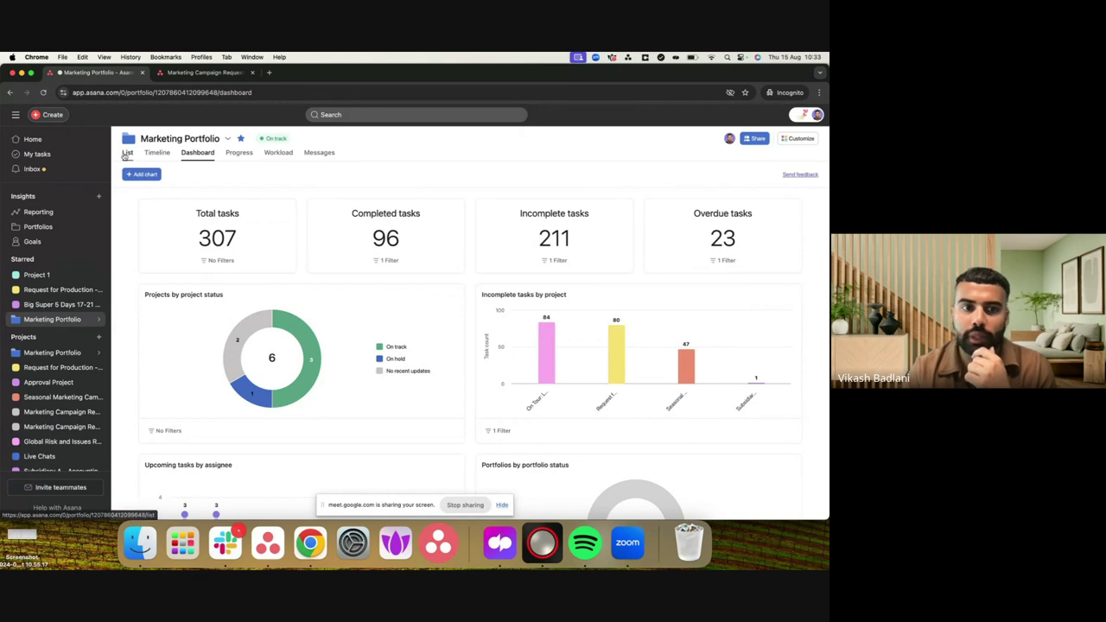
- Open the At risk status of Request for Production - Design Team from the portfolio's List and read the posted update with its charts
{"action": "left_click", "coordinate": [126, 154]}
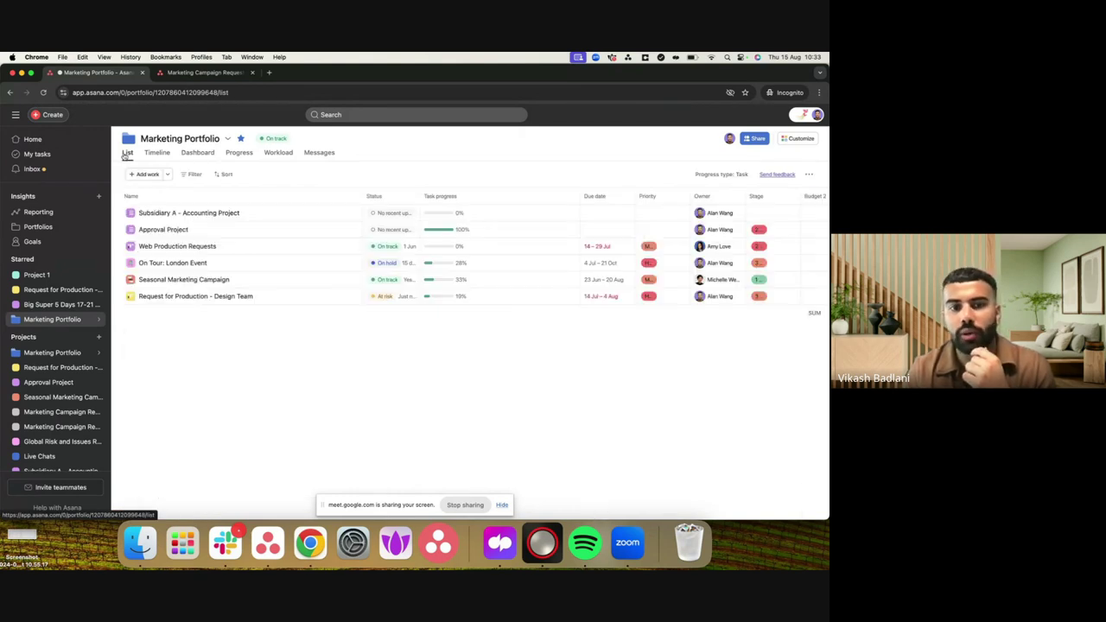
{"action": "left_click", "coordinate": [388, 297]}
{"action": "scroll", "coordinate": [397, 314], "scroll_direction": "down", "scroll_amount": 4}
{"action": "scroll", "coordinate": [397, 315], "scroll_direction": "down", "scroll_amount": 10}
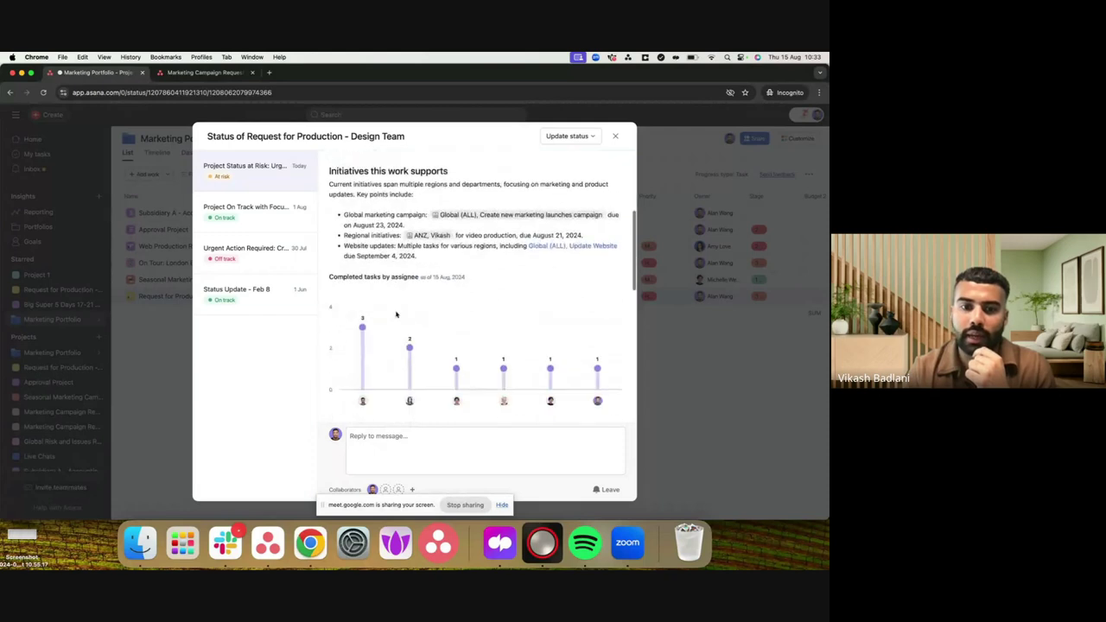
{"action": "scroll", "coordinate": [396, 315], "scroll_direction": "down", "scroll_amount": 1}
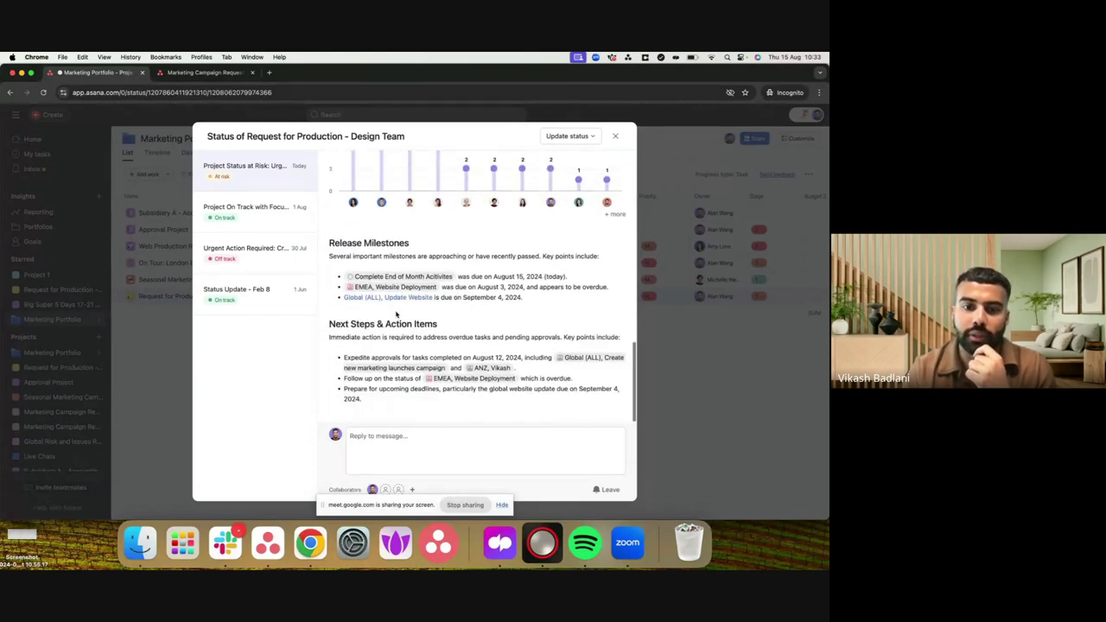
{"action": "scroll", "coordinate": [396, 314], "scroll_direction": "up", "scroll_amount": 8}
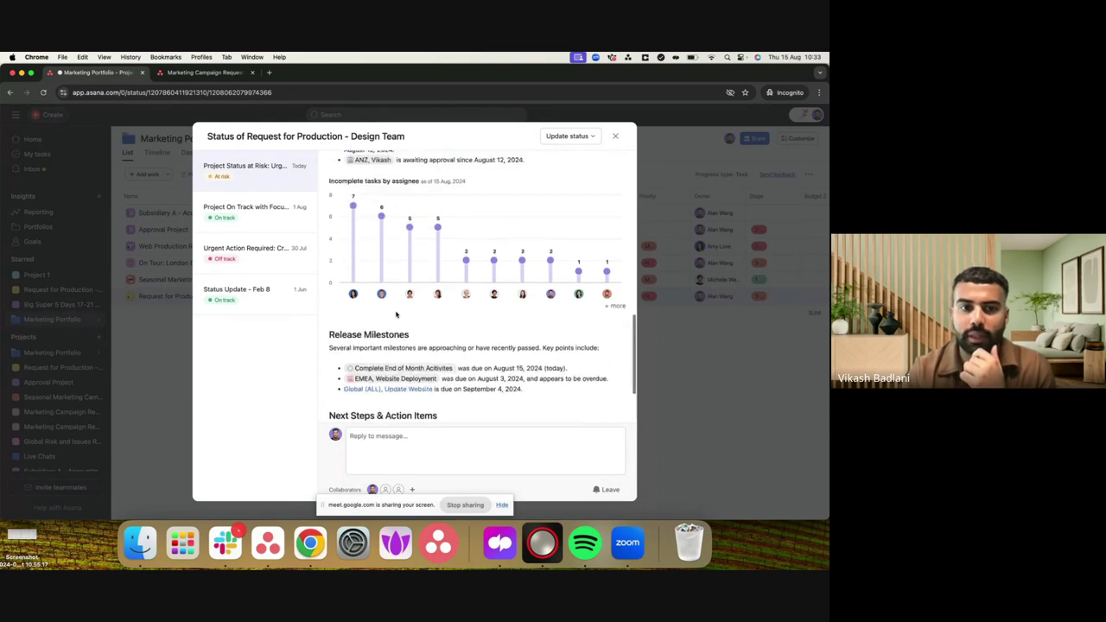
{"action": "left_click", "coordinate": [615, 136]}
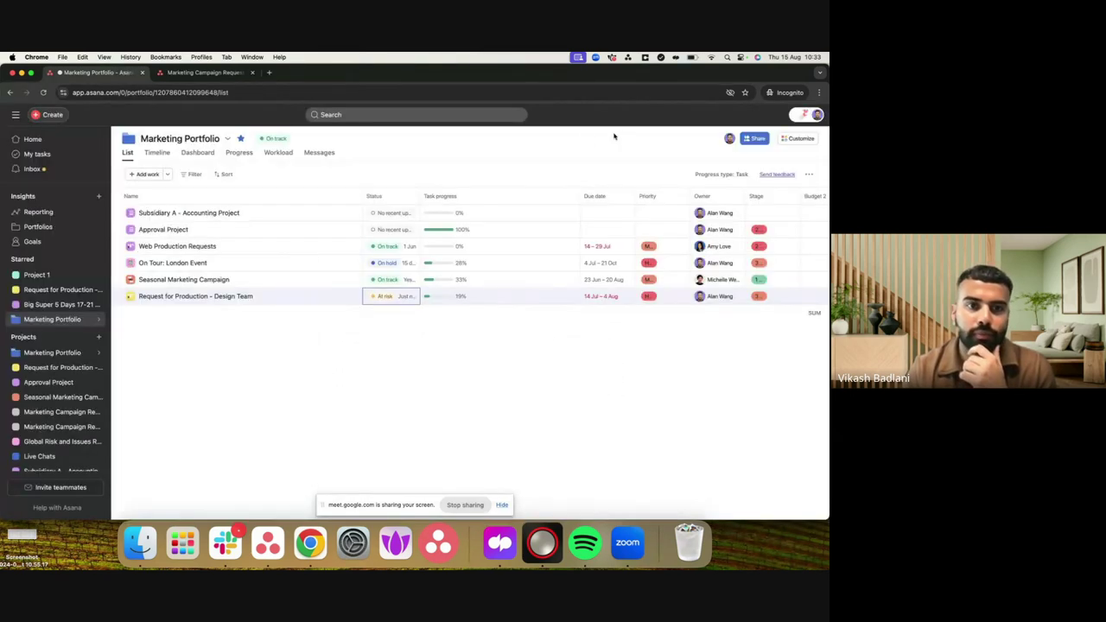
- In the portfolio's Workload, expand the Designer's tasks for late July and reassign Global (ALL), Update Website to the Communications Lead
{"action": "left_click", "coordinate": [273, 157]}
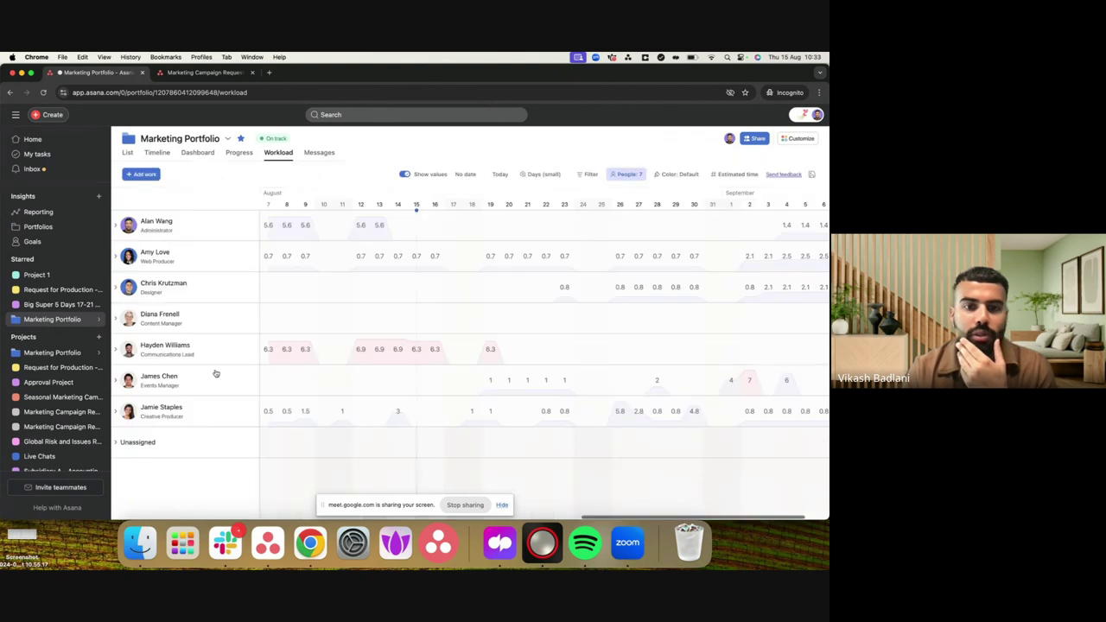
{"action": "scroll", "coordinate": [362, 352], "scroll_direction": "left", "scroll_amount": 10}
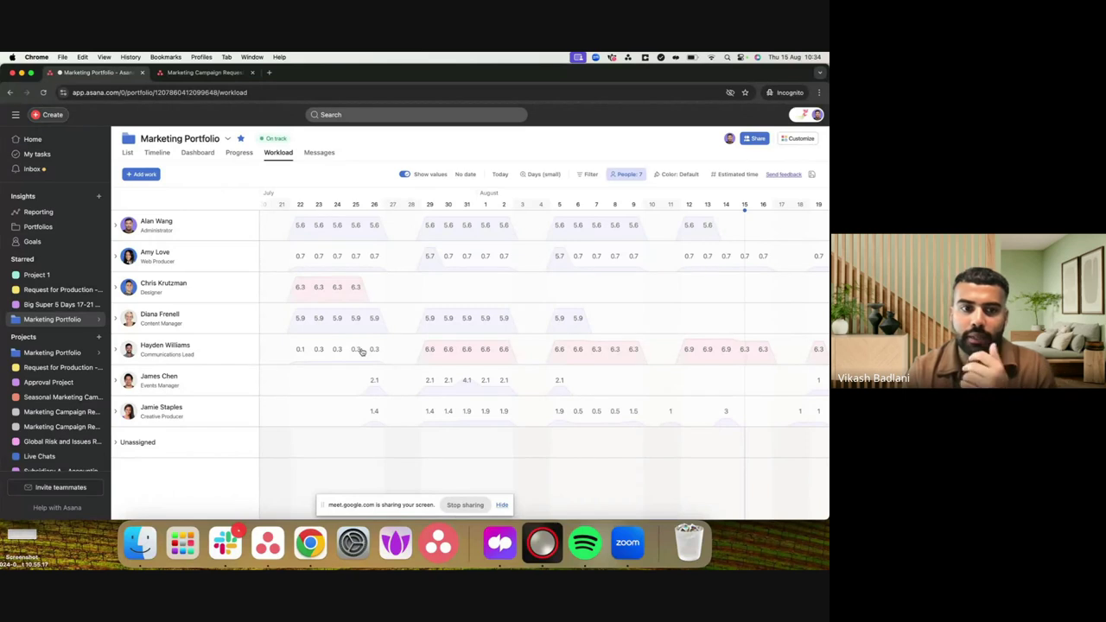
{"action": "left_click", "coordinate": [115, 287]}
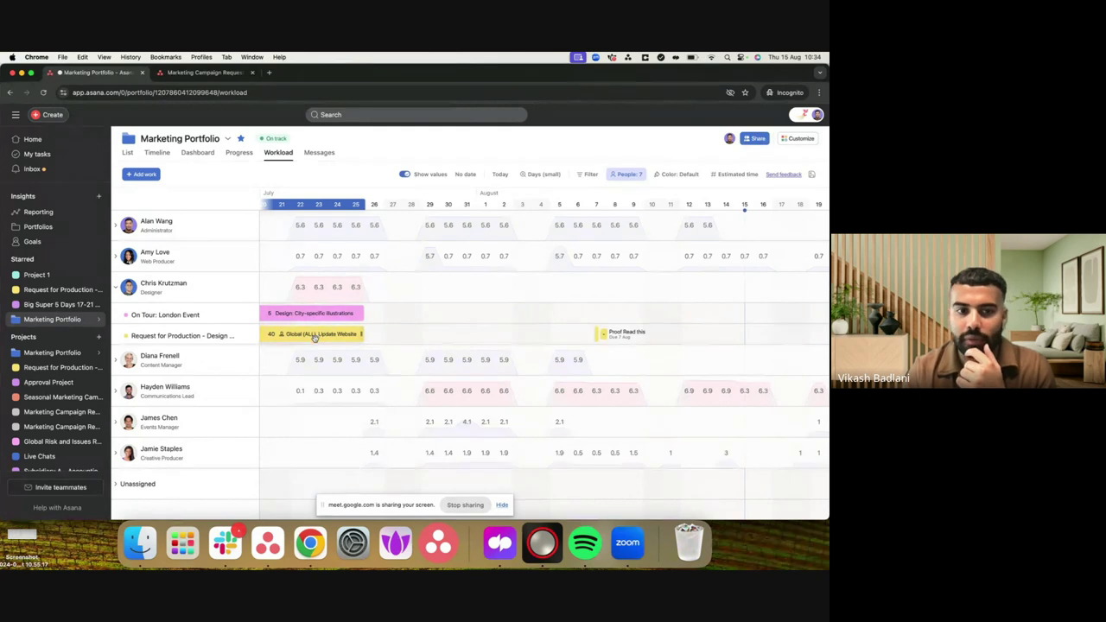
{"action": "left_click_drag", "start_coordinate": [315, 336], "coordinate": [387, 390]}
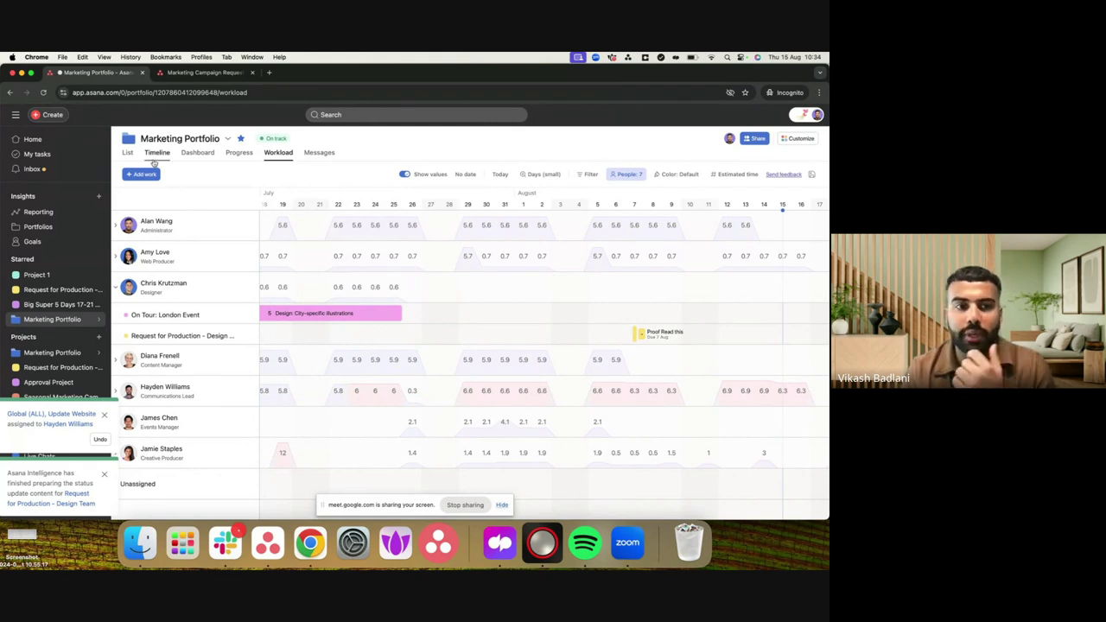
- Return to the portfolio's List and open the Approval Project
{"action": "left_click", "coordinate": [128, 153]}
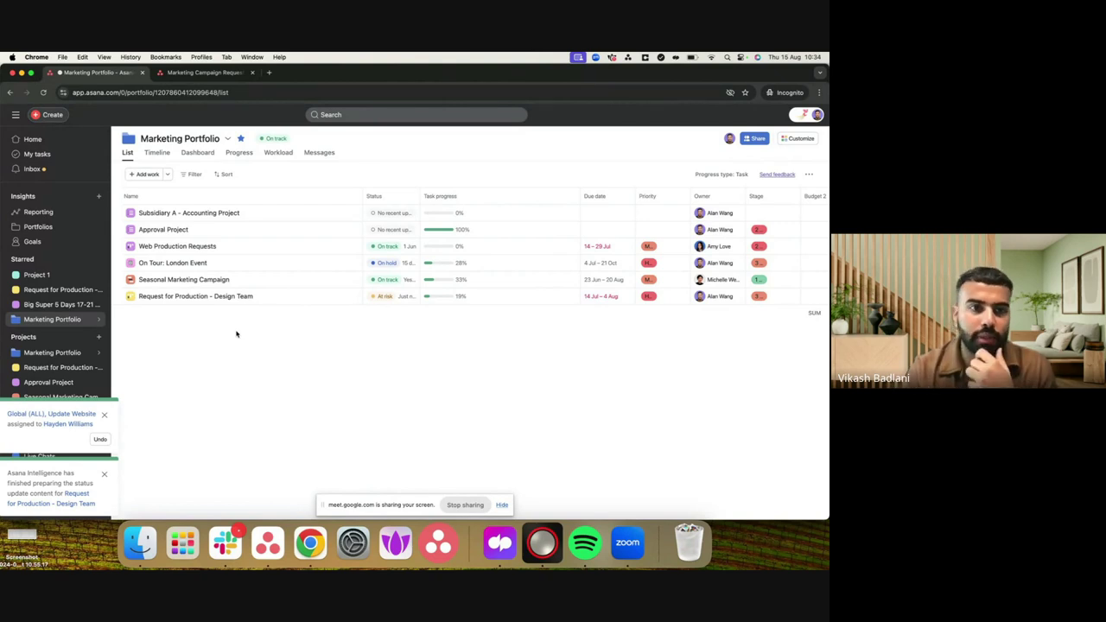
{"action": "left_click", "coordinate": [173, 230]}
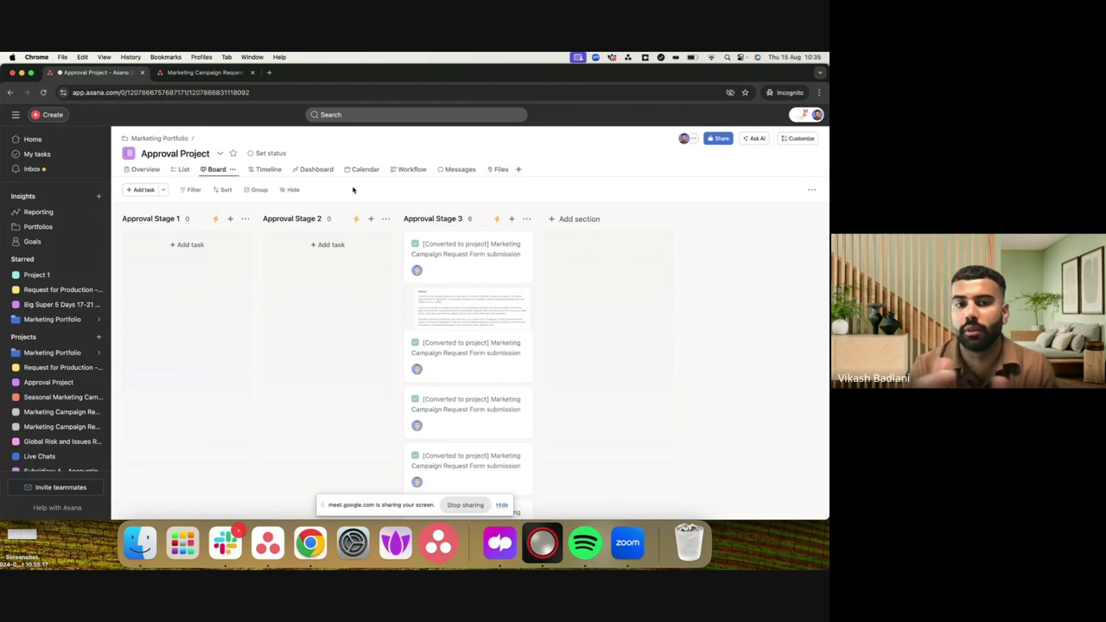
- Review the filled-in Marketing Campaign Request Form with its 30 Aug date, campaign purpose and Sample Media Plan.pdf, and submit it
{"action": "left_click", "coordinate": [229, 77]}
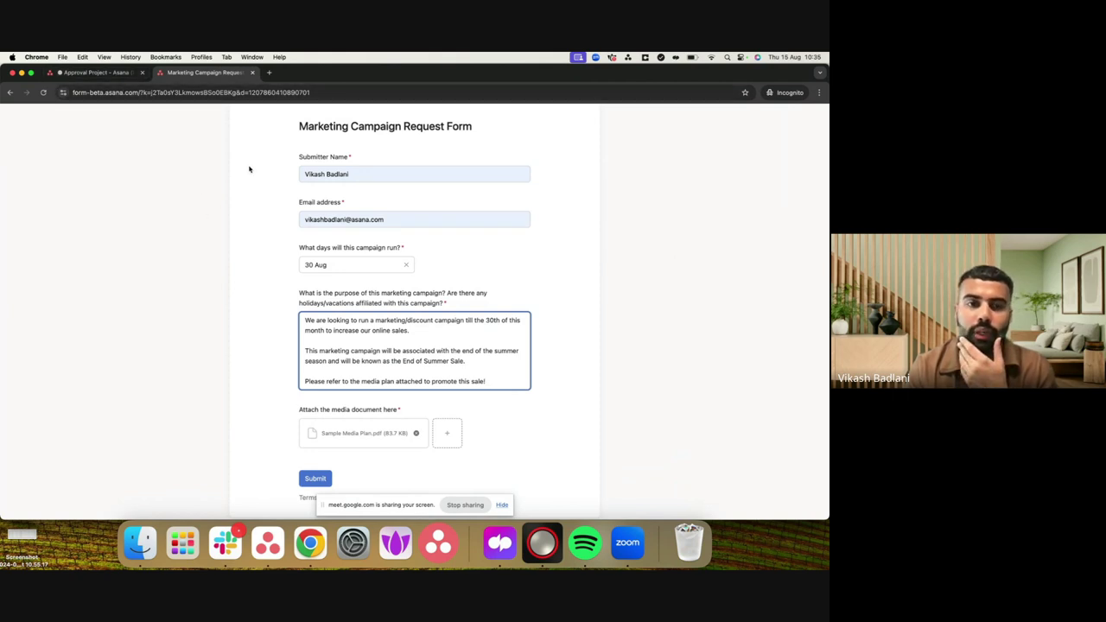
{"action": "left_click", "coordinate": [249, 170]}
{"action": "scroll", "coordinate": [249, 170], "scroll_direction": "down", "scroll_amount": 1}
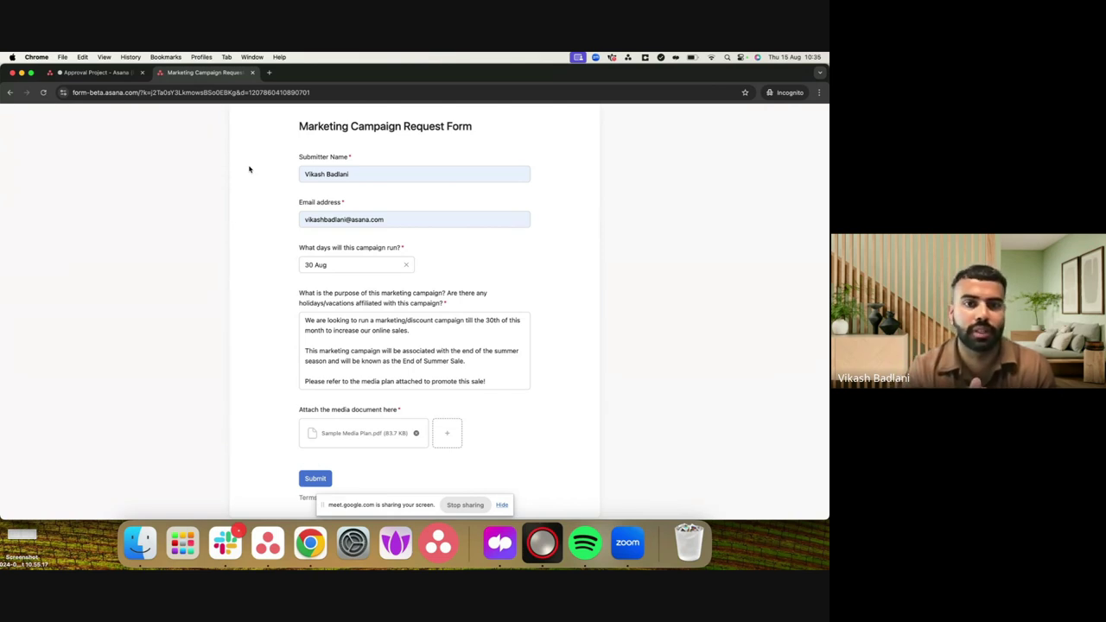
{"action": "scroll", "coordinate": [273, 226], "scroll_direction": "down", "scroll_amount": 2}
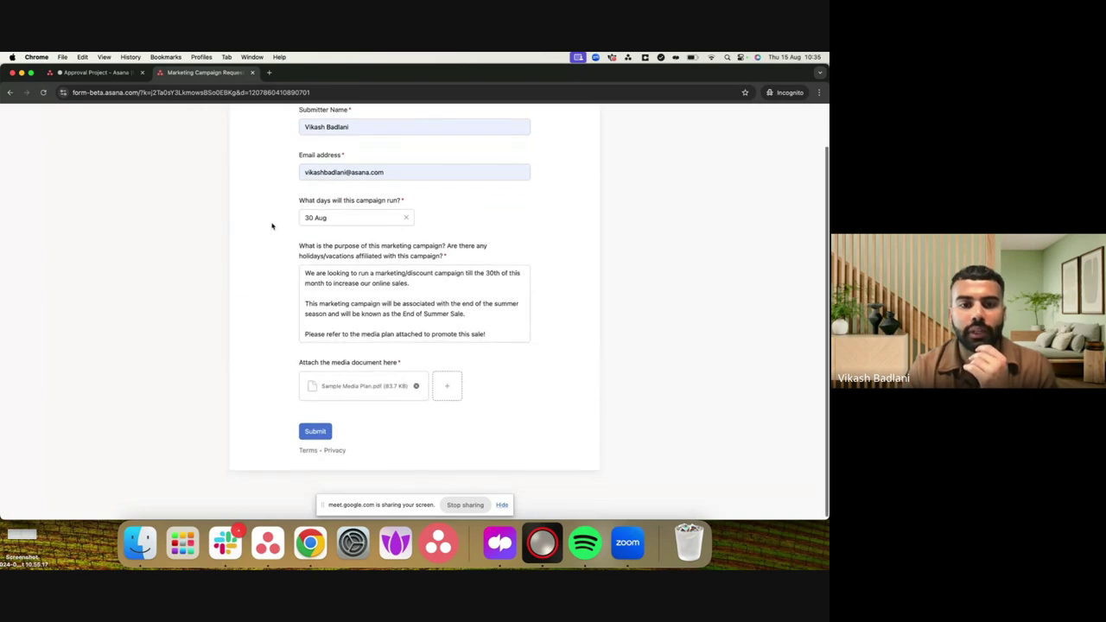
{"action": "scroll", "coordinate": [274, 227], "scroll_direction": "up", "scroll_amount": 1}
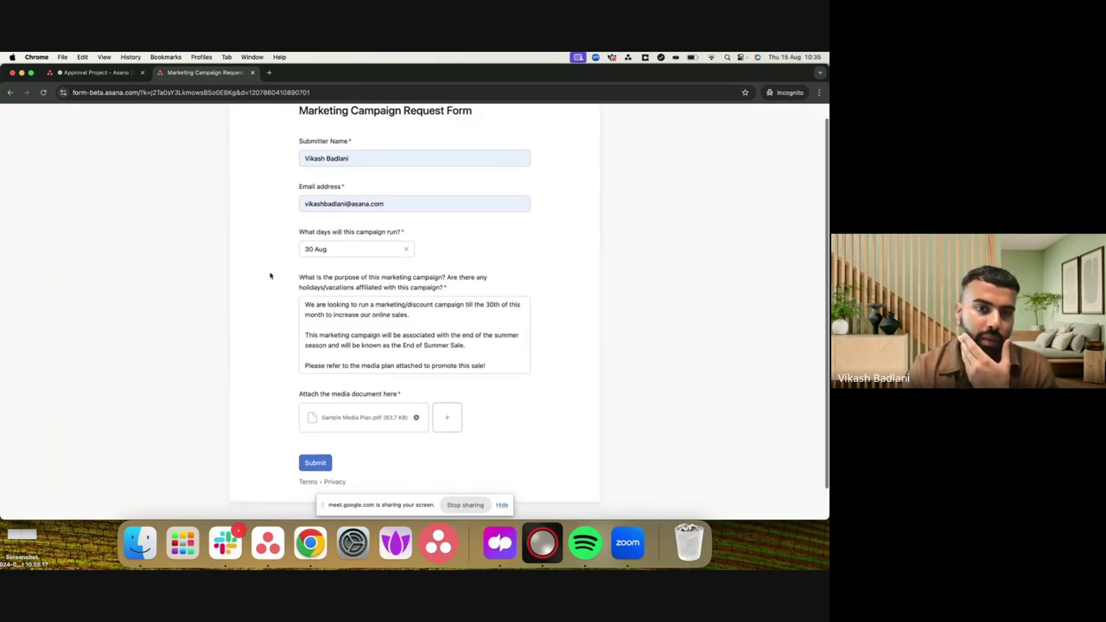
{"action": "scroll", "coordinate": [276, 272], "scroll_direction": "down", "scroll_amount": 1}
{"action": "scroll", "coordinate": [329, 246], "scroll_direction": "down", "scroll_amount": 1}
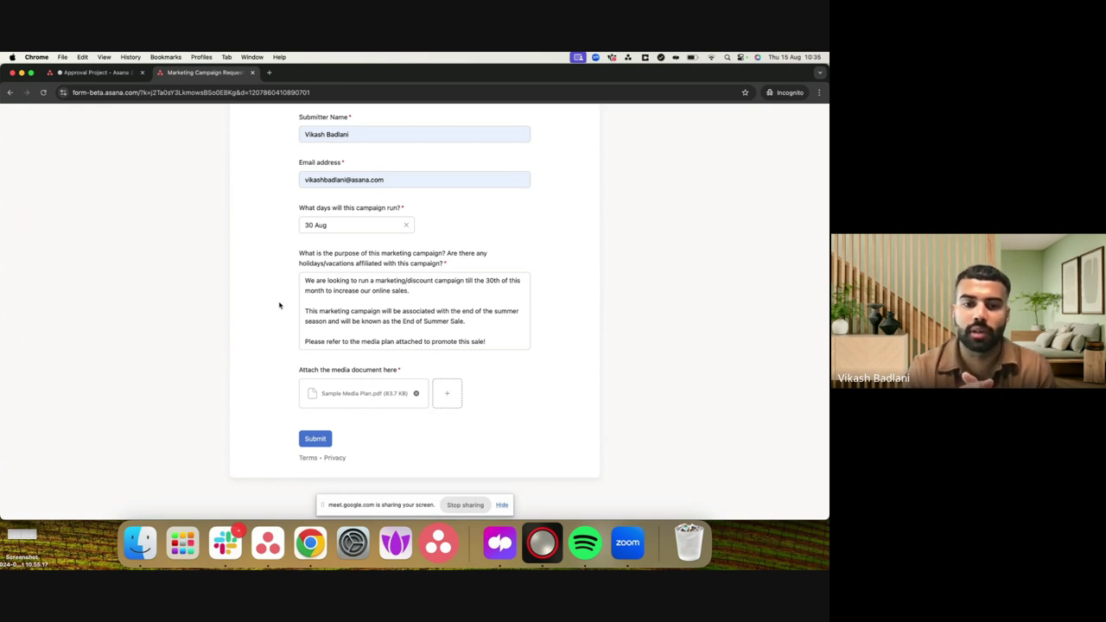
{"action": "left_click", "coordinate": [311, 440]}
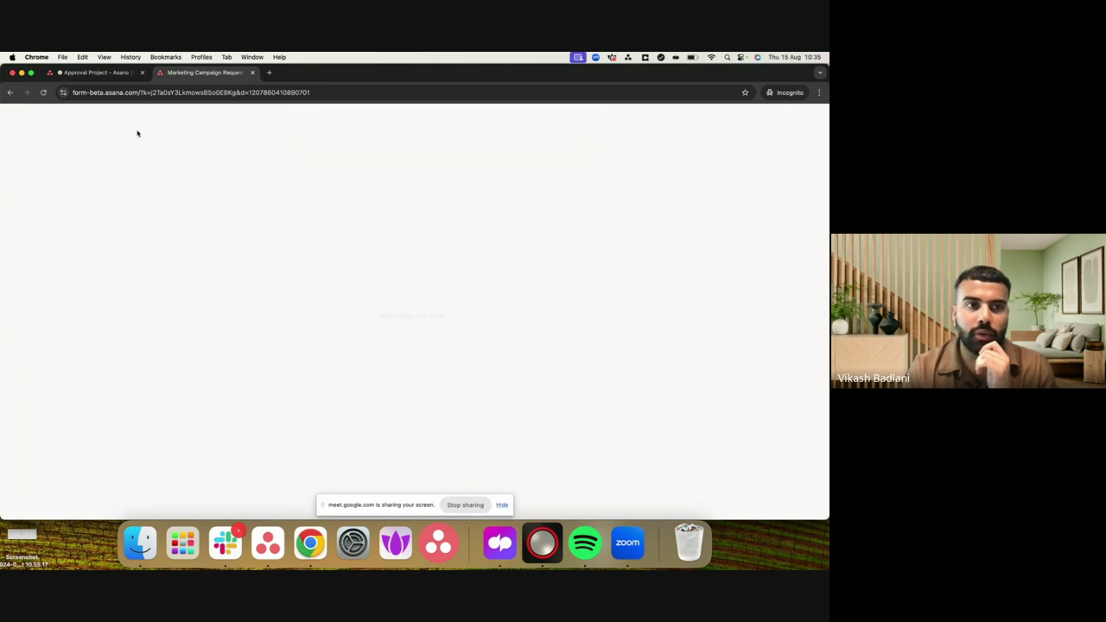
- Open the new Marketing Campaign Request Form submission in Approval Stage 1 of the Approval Project and approve it
{"action": "left_click", "coordinate": [99, 73]}
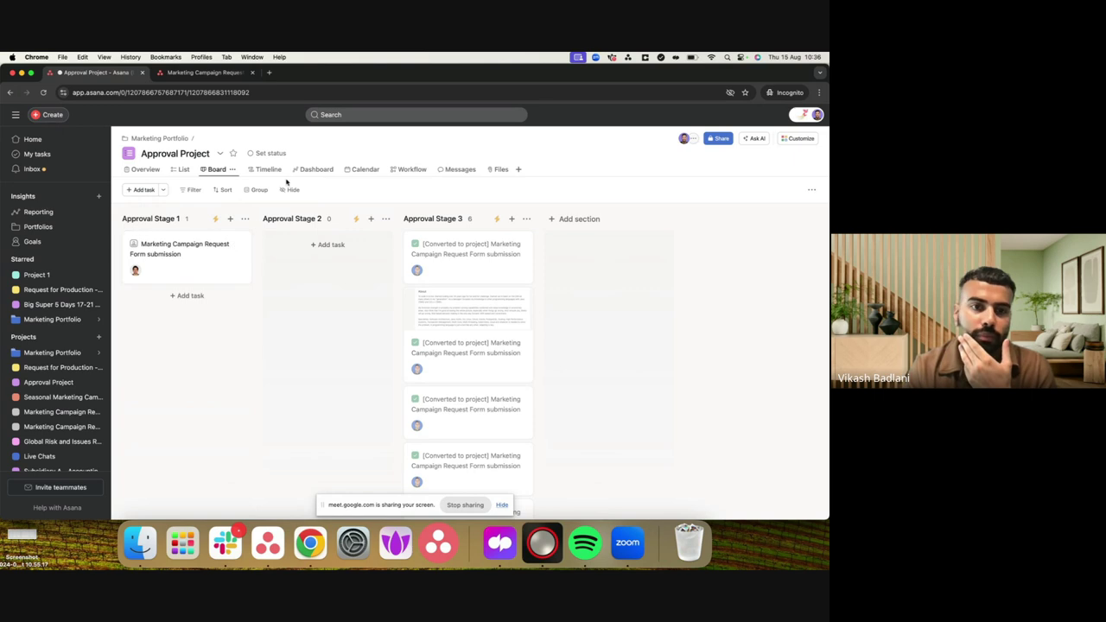
{"action": "left_click", "coordinate": [185, 250]}
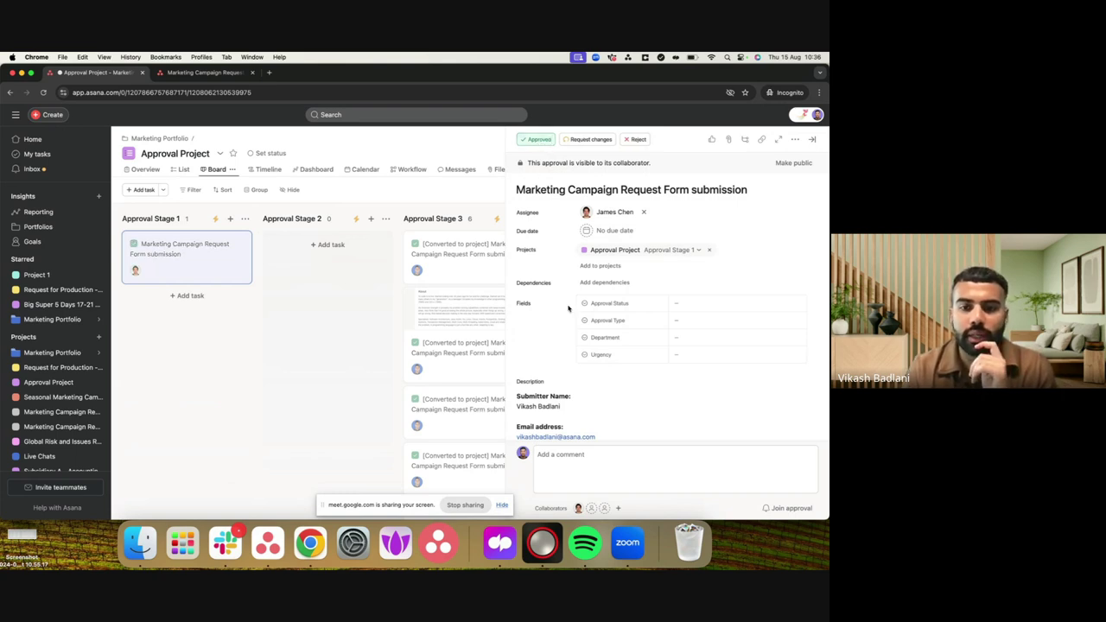
- Examine the submission's fields, campaign description, attached Sample Media Plan and activity log
{"action": "scroll", "coordinate": [568, 308], "scroll_direction": "down", "scroll_amount": 5}
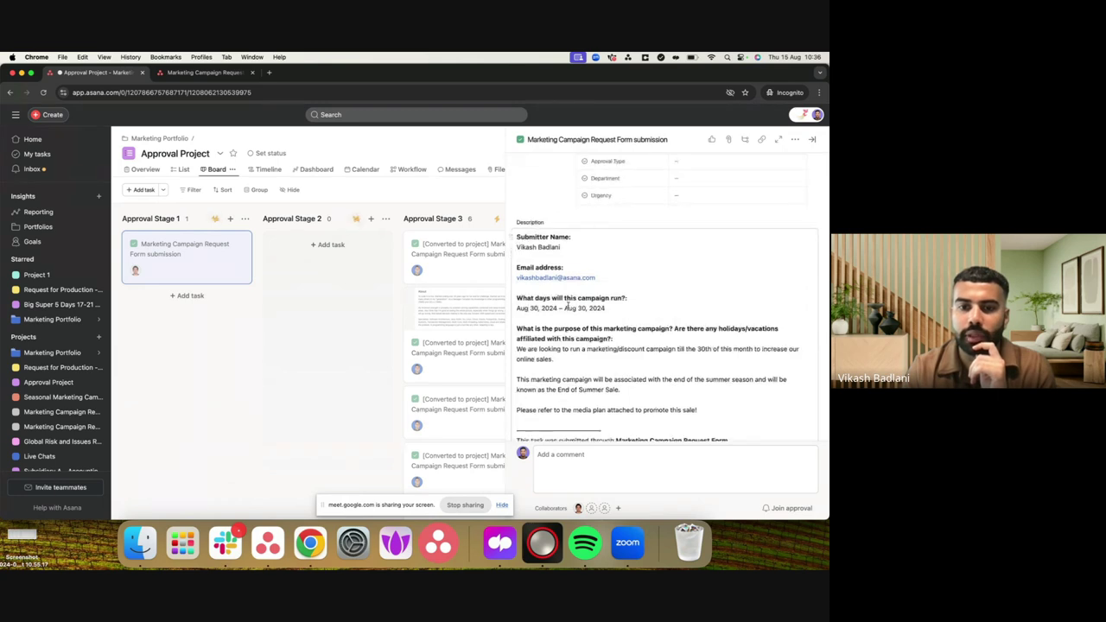
{"action": "scroll", "coordinate": [567, 260], "scroll_direction": "up", "scroll_amount": 5}
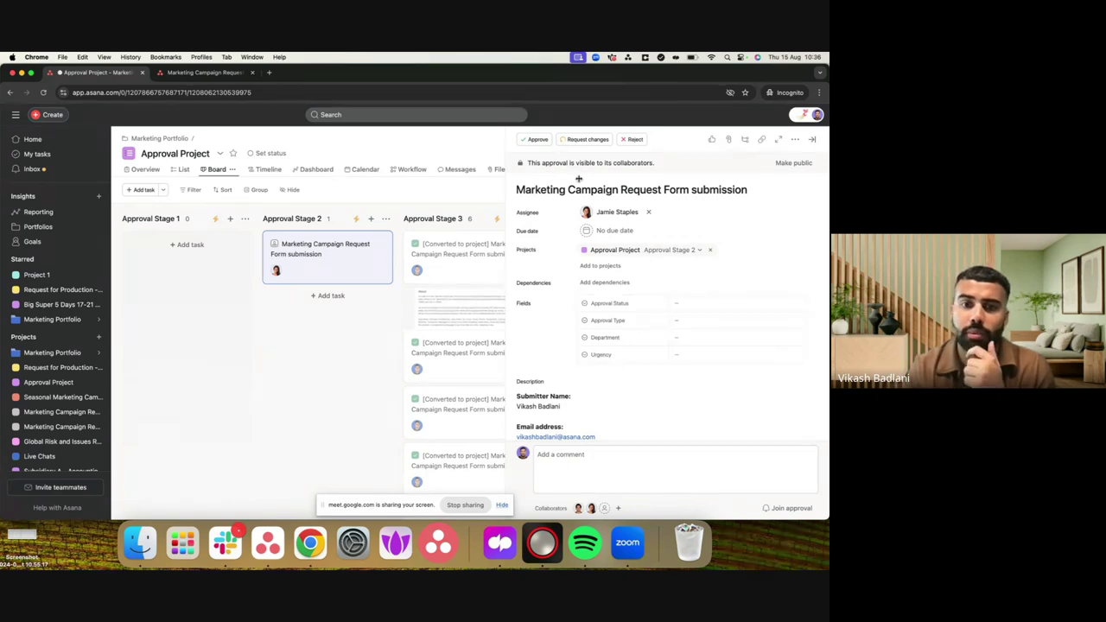
{"action": "scroll", "coordinate": [600, 281], "scroll_direction": "down", "scroll_amount": 5}
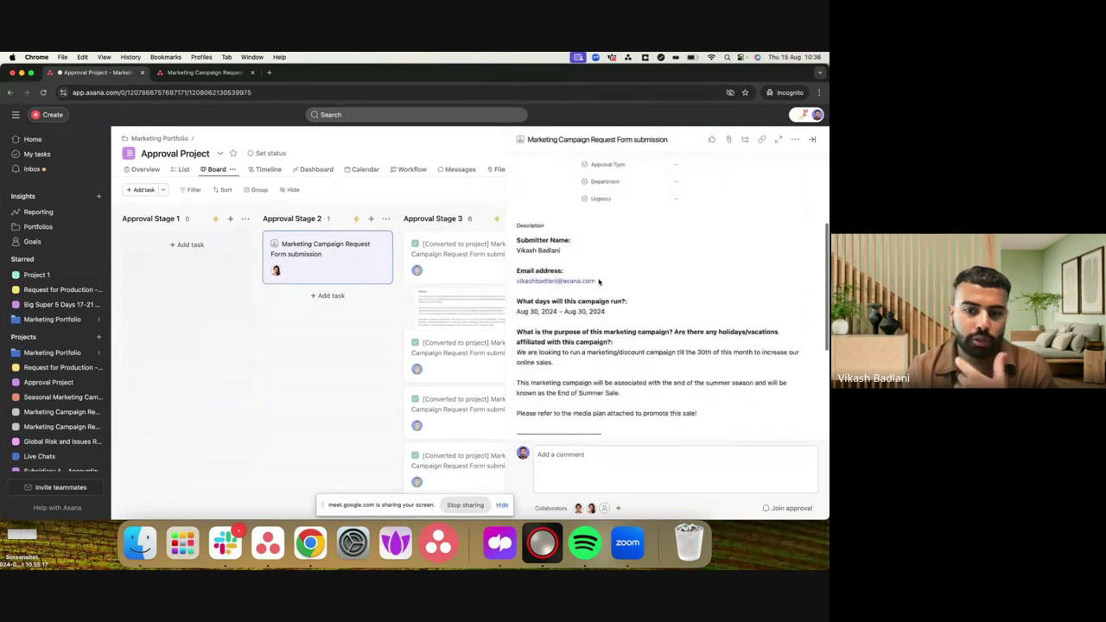
{"action": "scroll", "coordinate": [598, 279], "scroll_direction": "down", "scroll_amount": 5}
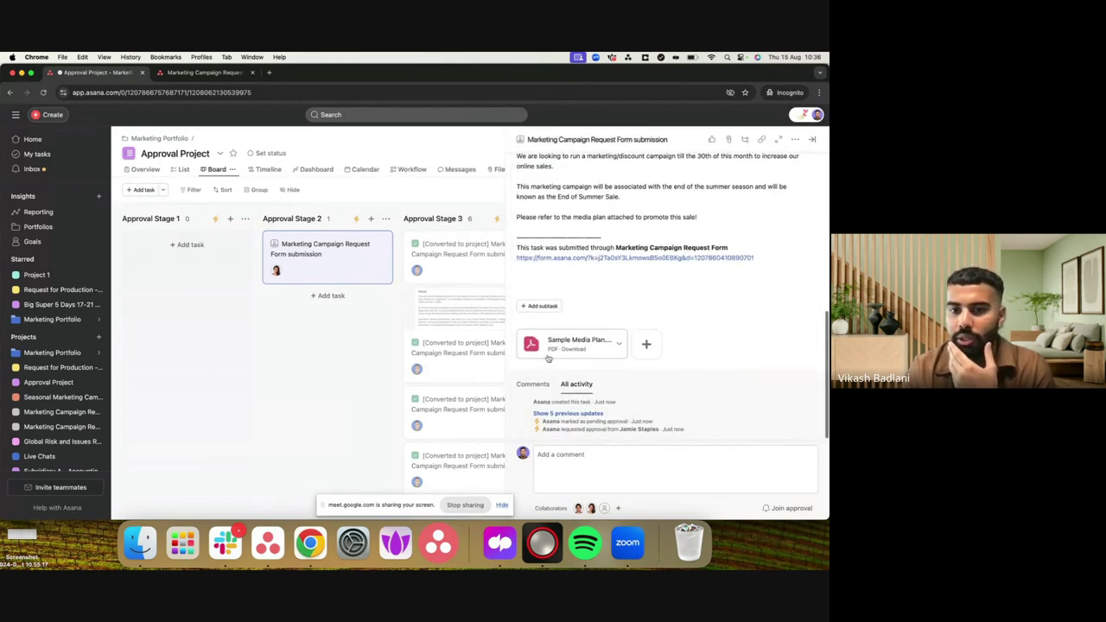
- Approve the Marketing Campaign Request Form submission in Approval Stage 2 and again in Approval Stage 3, and close its details
{"action": "scroll", "coordinate": [592, 271], "scroll_direction": "up", "scroll_amount": 10}
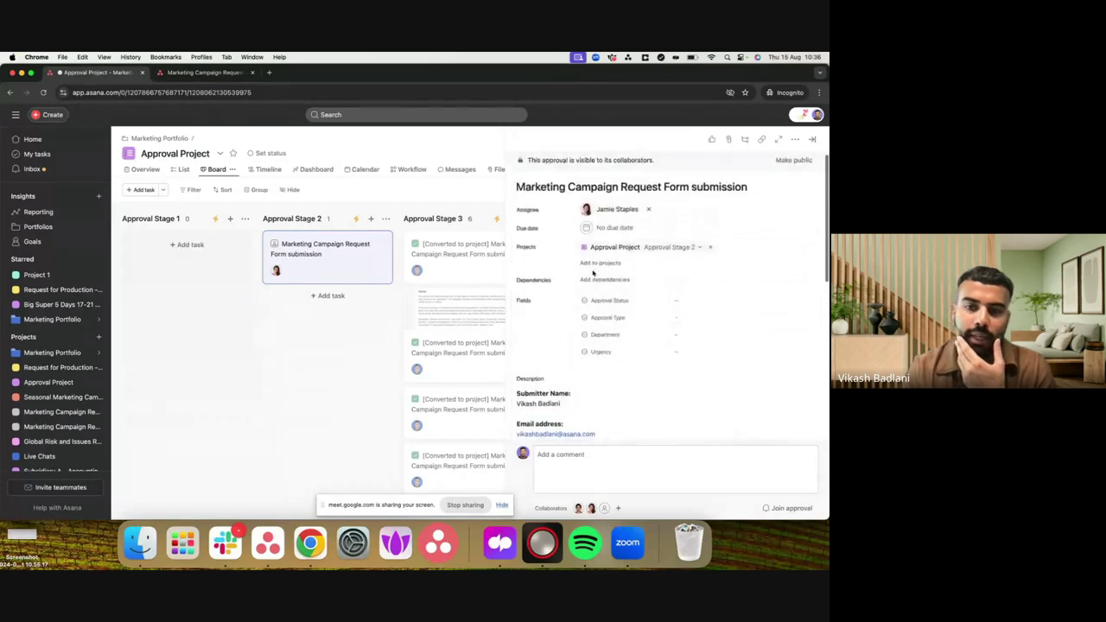
{"action": "left_click", "coordinate": [537, 139]}
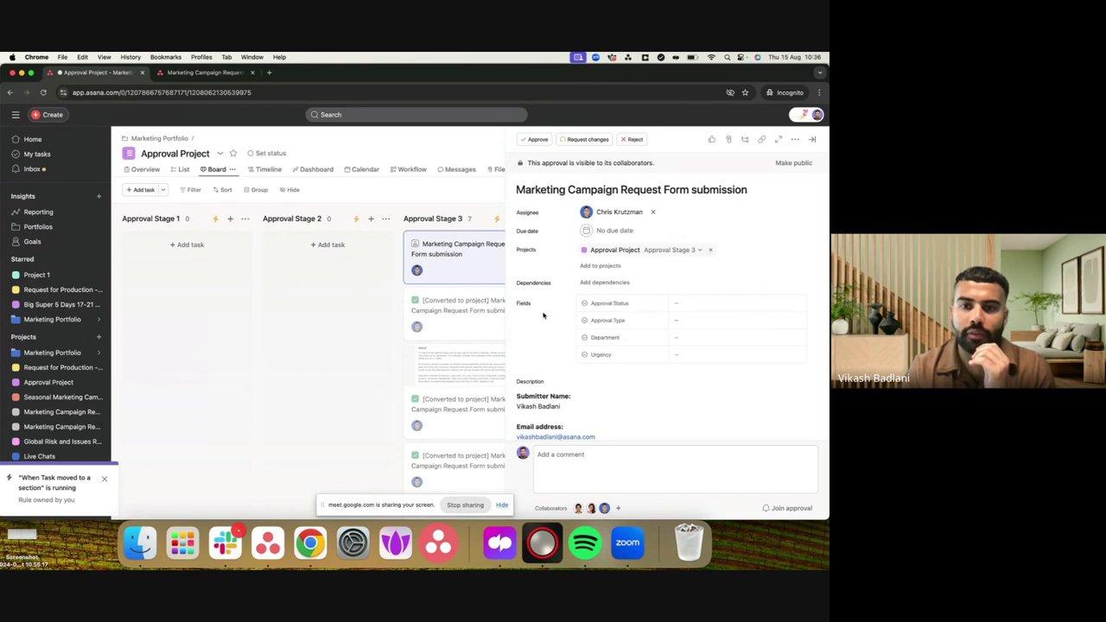
{"action": "scroll", "coordinate": [544, 316], "scroll_direction": "down", "scroll_amount": 1}
{"action": "scroll", "coordinate": [543, 315], "scroll_direction": "down", "scroll_amount": 5}
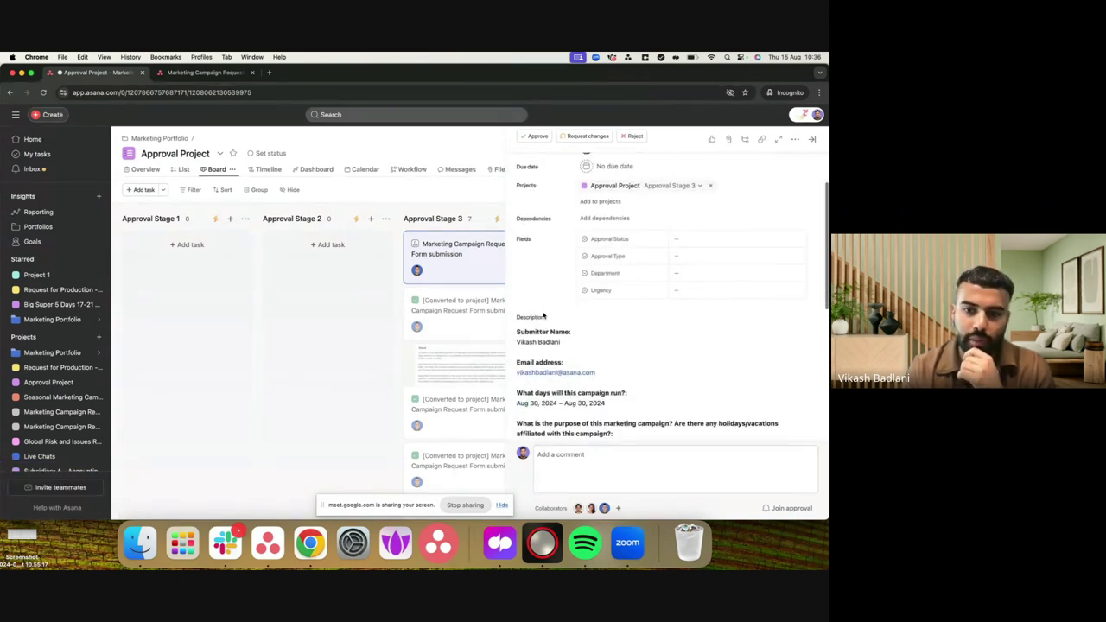
{"action": "scroll", "coordinate": [543, 316], "scroll_direction": "up", "scroll_amount": 5}
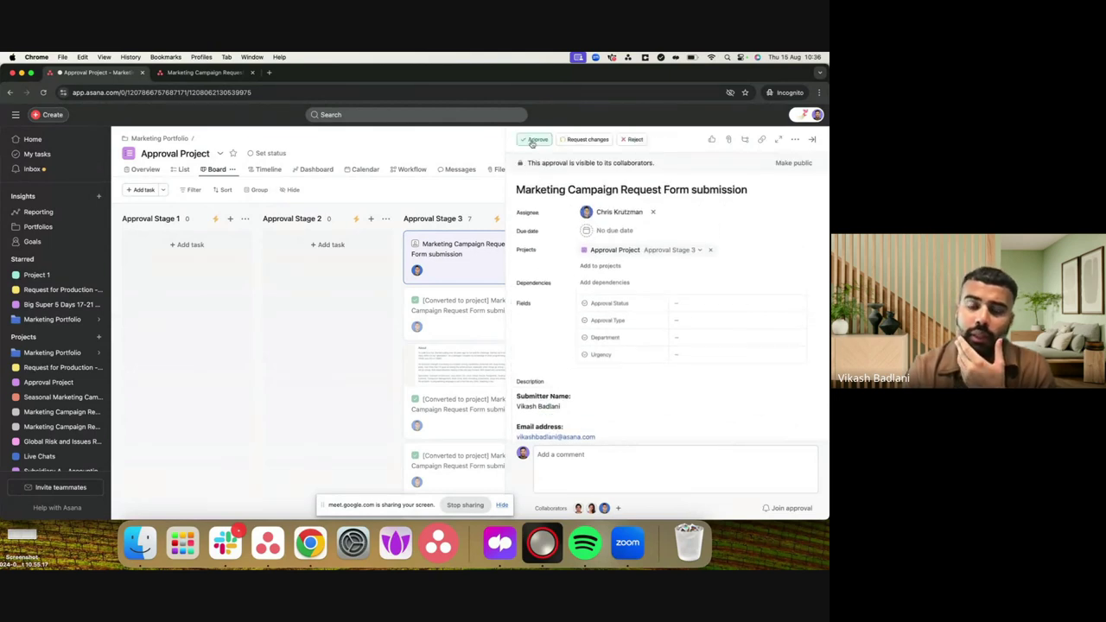
{"action": "left_click", "coordinate": [533, 140]}
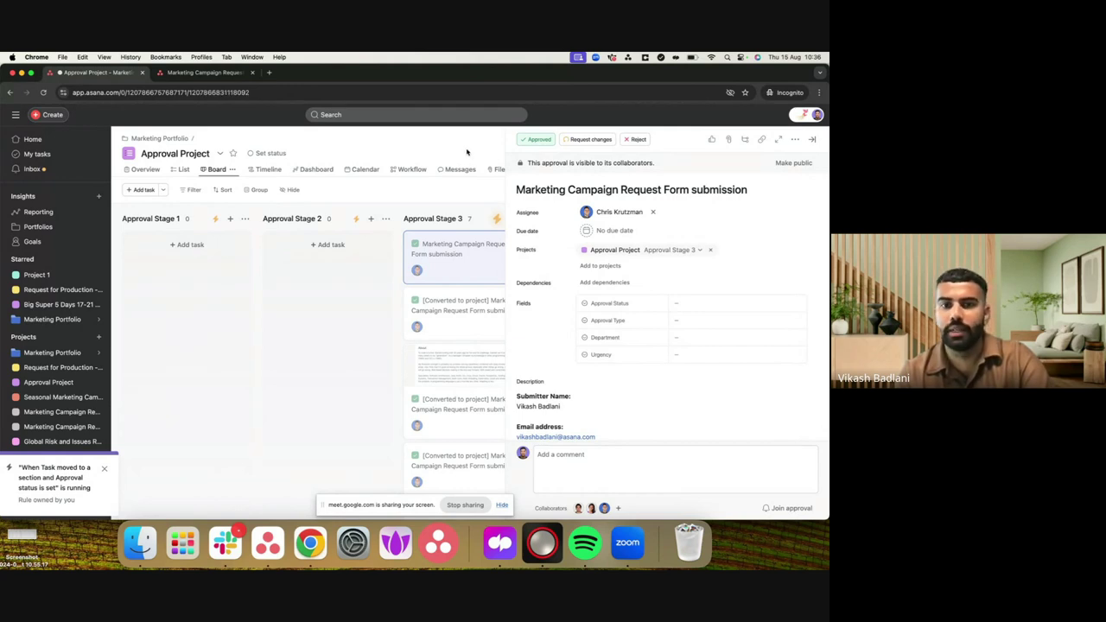
{"action": "left_click", "coordinate": [467, 152]}
- Open the starred project Big Super 5 Days 17-21 May 2024
{"action": "scroll", "coordinate": [78, 428], "scroll_direction": "down", "scroll_amount": 3}
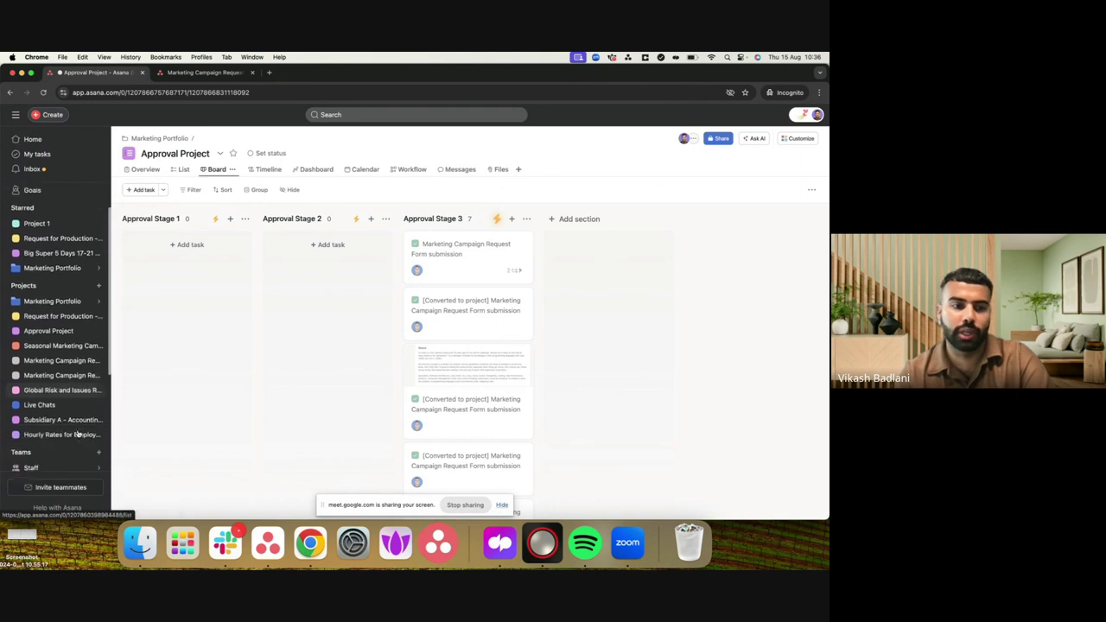
{"action": "scroll", "coordinate": [78, 432], "scroll_direction": "up", "scroll_amount": 3}
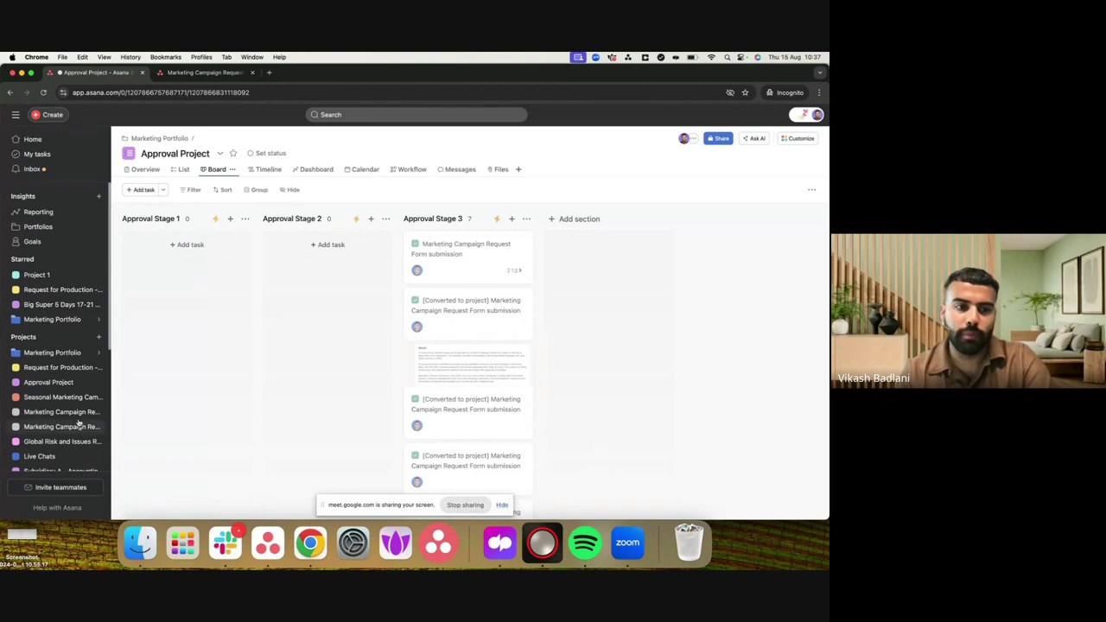
{"action": "scroll", "coordinate": [79, 424], "scroll_direction": "down", "scroll_amount": 3}
{"action": "scroll", "coordinate": [79, 424], "scroll_direction": "up", "scroll_amount": 3}
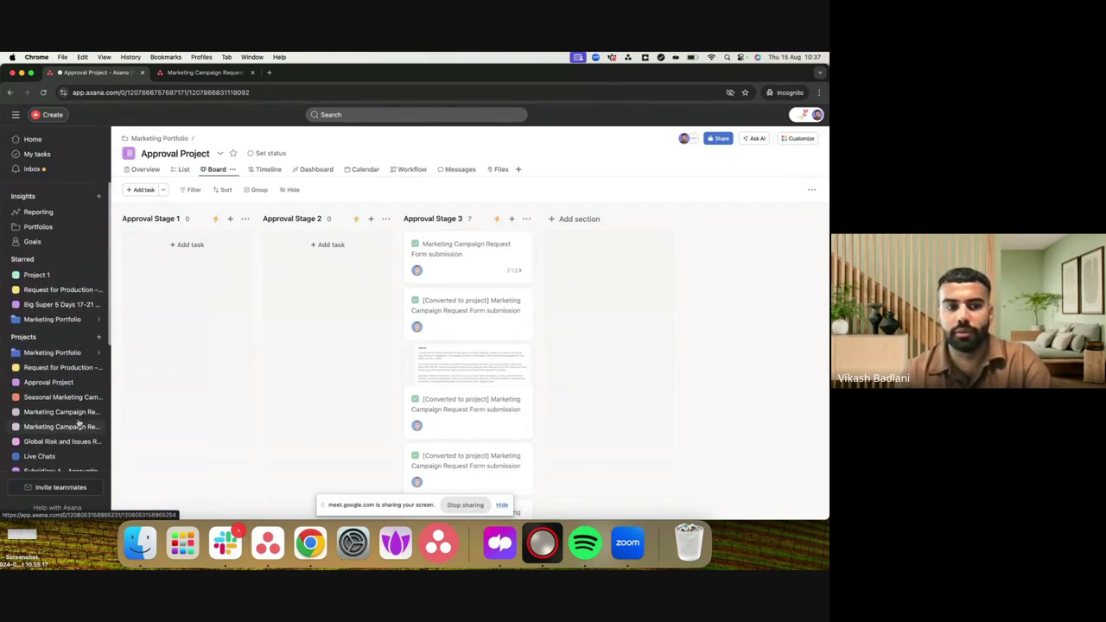
{"action": "left_click", "coordinate": [70, 307]}
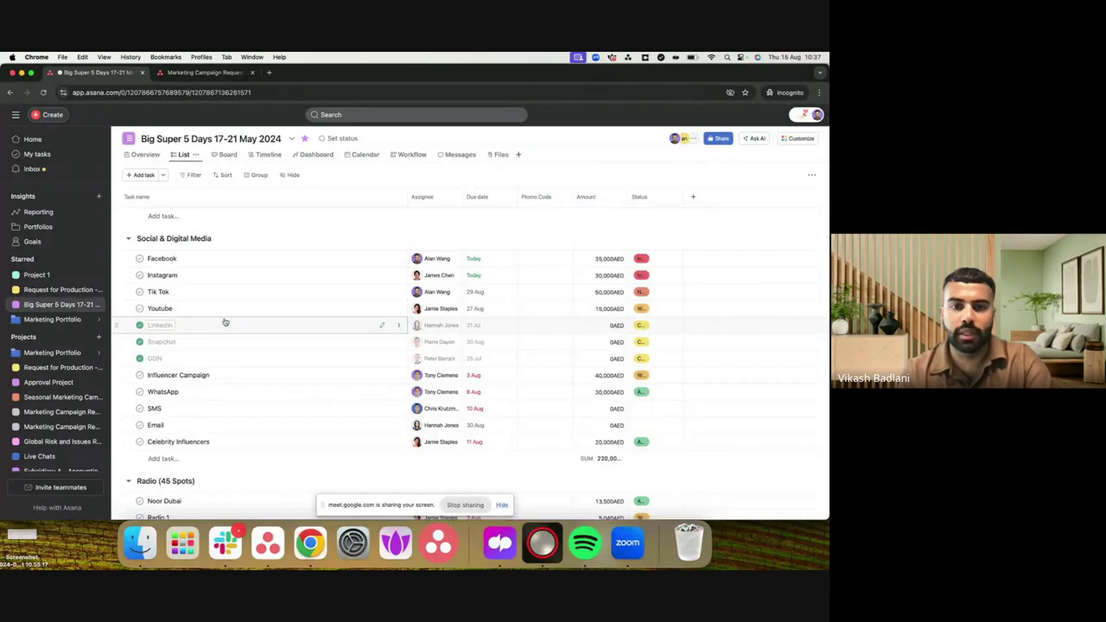
- Examine the project's task list by media section, from Social & Digital Media to Visual Media, including assignees, due dates, amounts and statuses
{"action": "scroll", "coordinate": [226, 320], "scroll_direction": "up", "scroll_amount": 1}
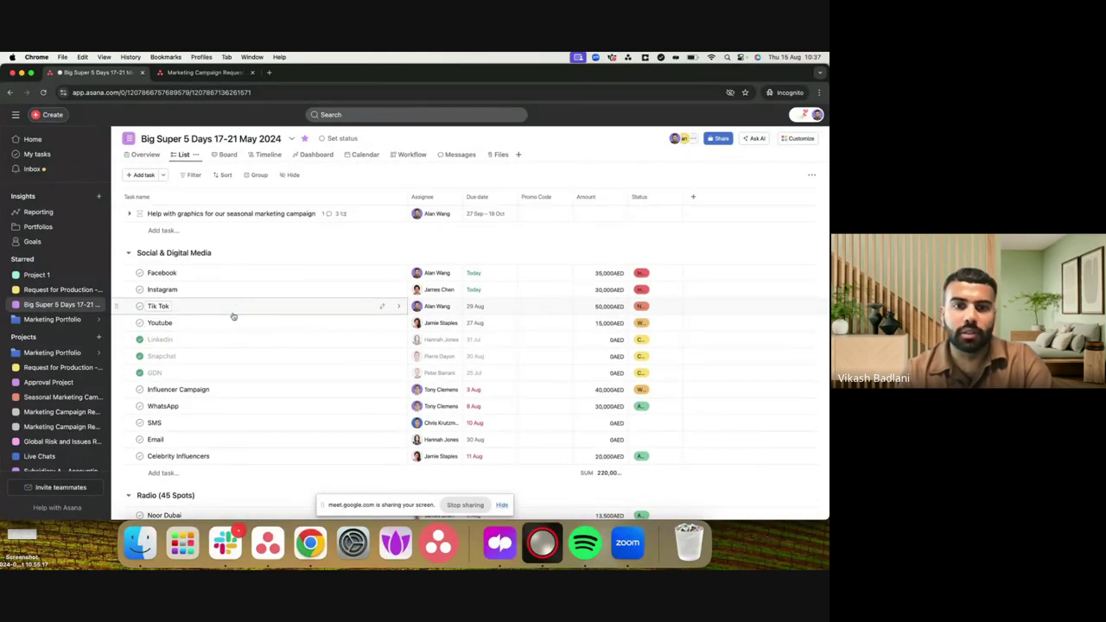
{"action": "scroll", "coordinate": [242, 298], "scroll_direction": "down", "scroll_amount": 2}
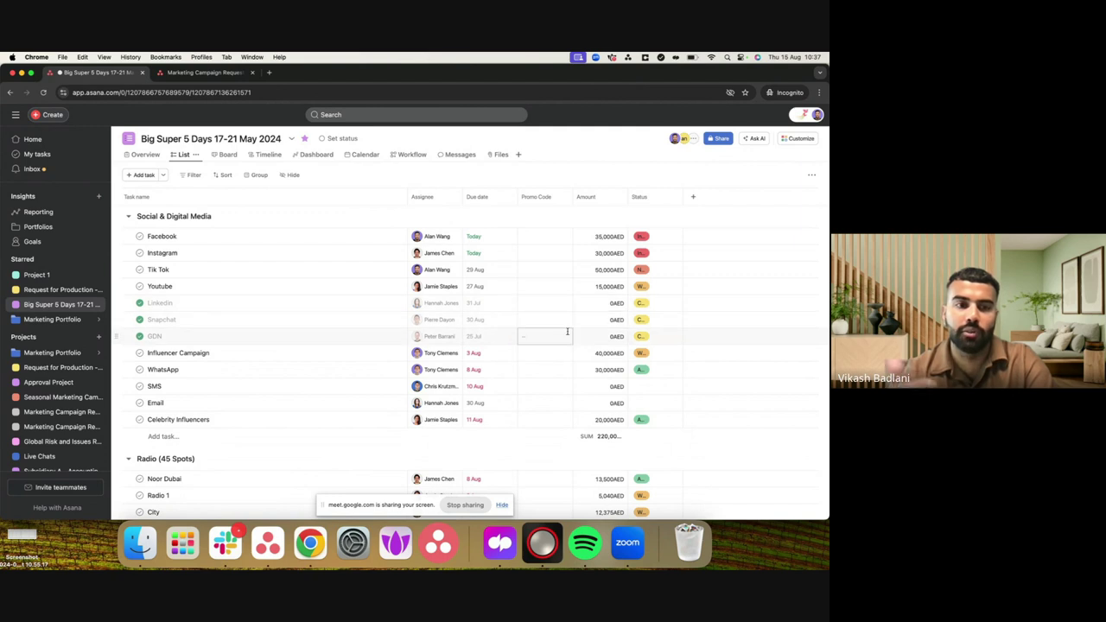
{"action": "scroll", "coordinate": [510, 320], "scroll_direction": "down", "scroll_amount": 1}
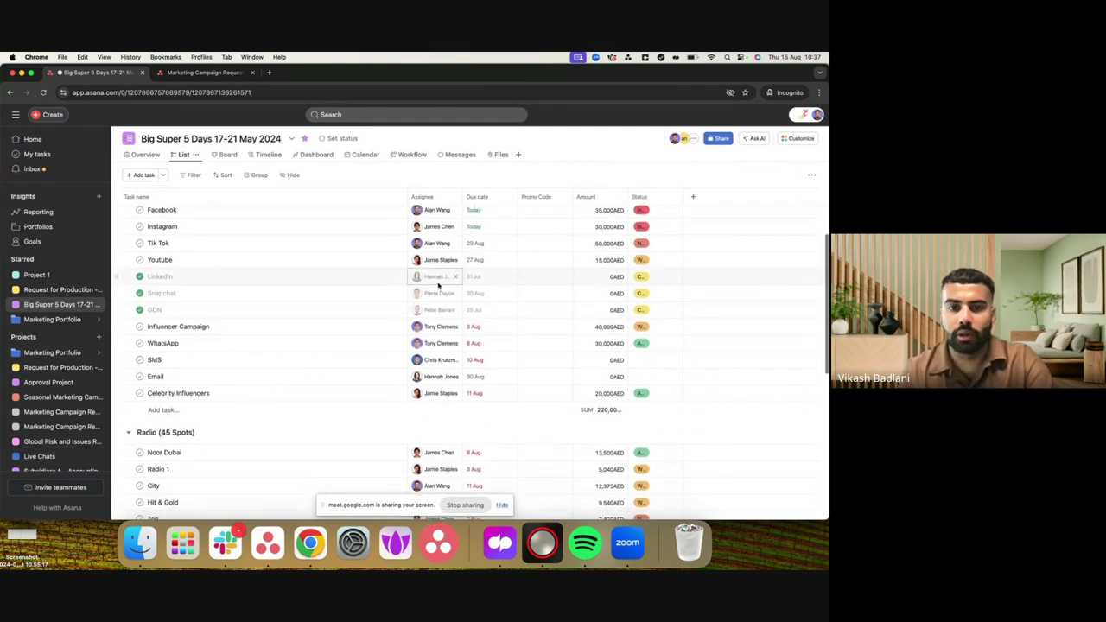
{"action": "scroll", "coordinate": [436, 292], "scroll_direction": "up", "scroll_amount": 2}
{"action": "scroll", "coordinate": [436, 295], "scroll_direction": "down", "scroll_amount": 5}
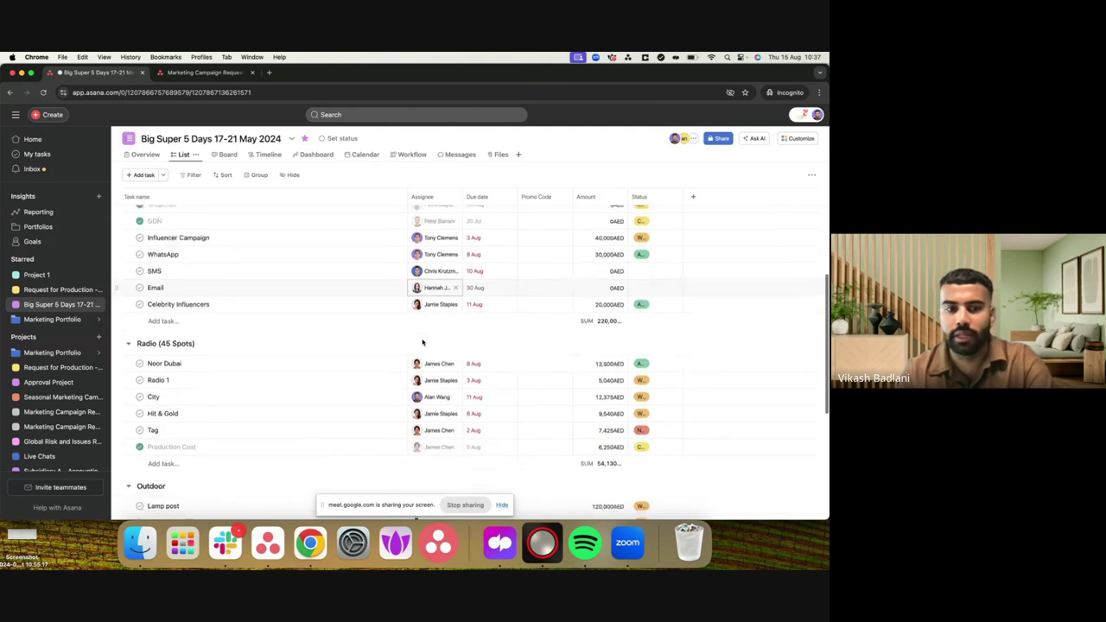
{"action": "scroll", "coordinate": [422, 343], "scroll_direction": "down", "scroll_amount": 5}
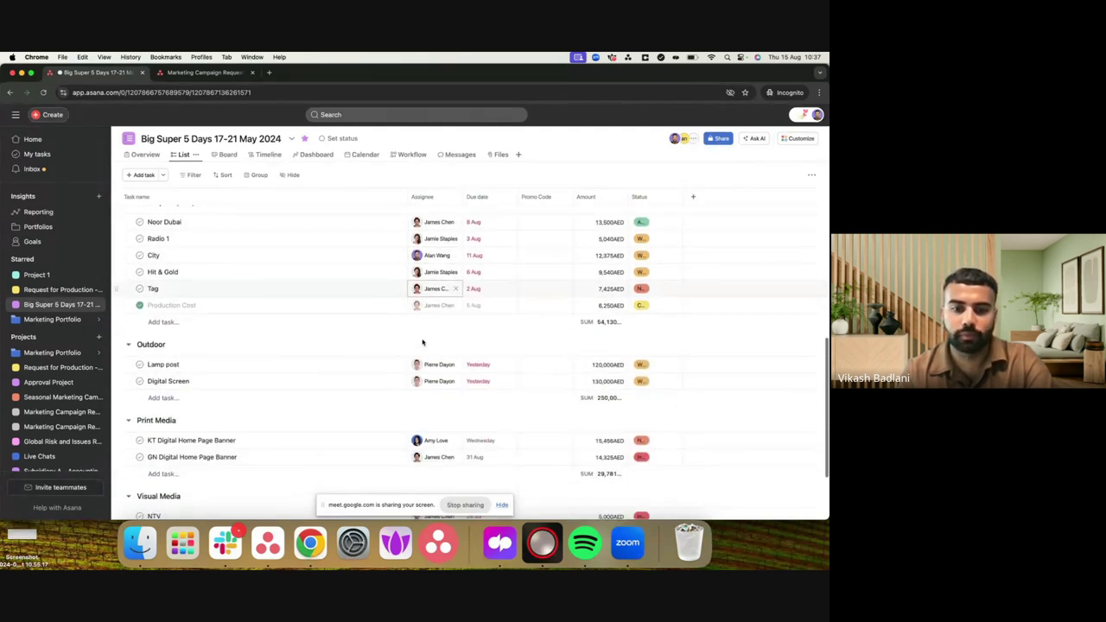
{"action": "scroll", "coordinate": [422, 342], "scroll_direction": "down", "scroll_amount": 1}
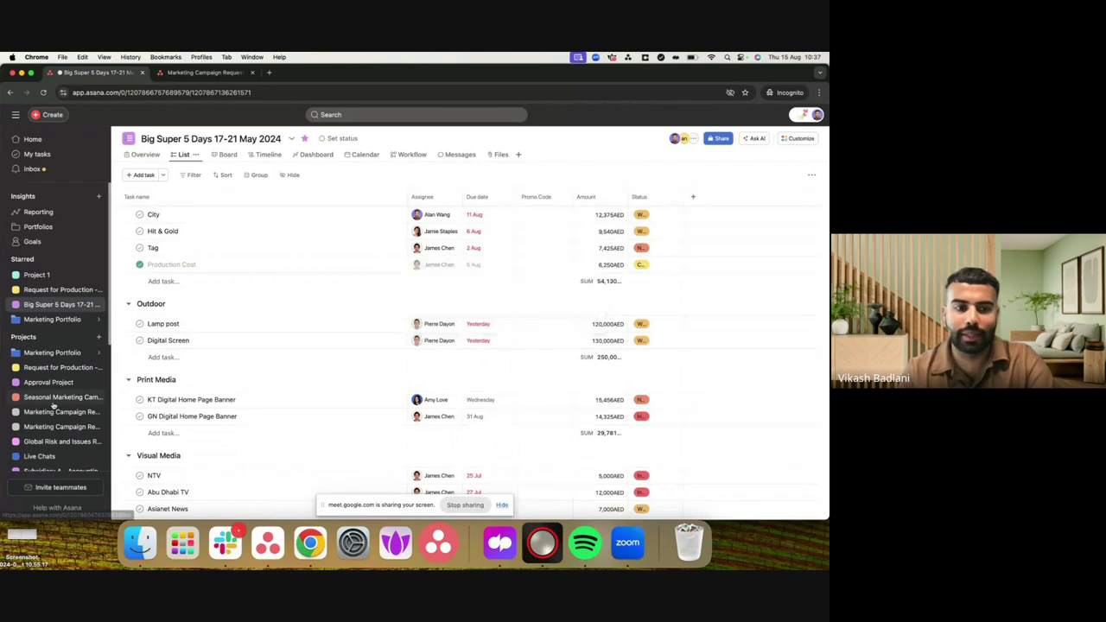
{"action": "scroll", "coordinate": [54, 405], "scroll_direction": "down", "scroll_amount": 3}
{"action": "scroll", "coordinate": [53, 405], "scroll_direction": "down", "scroll_amount": 2}
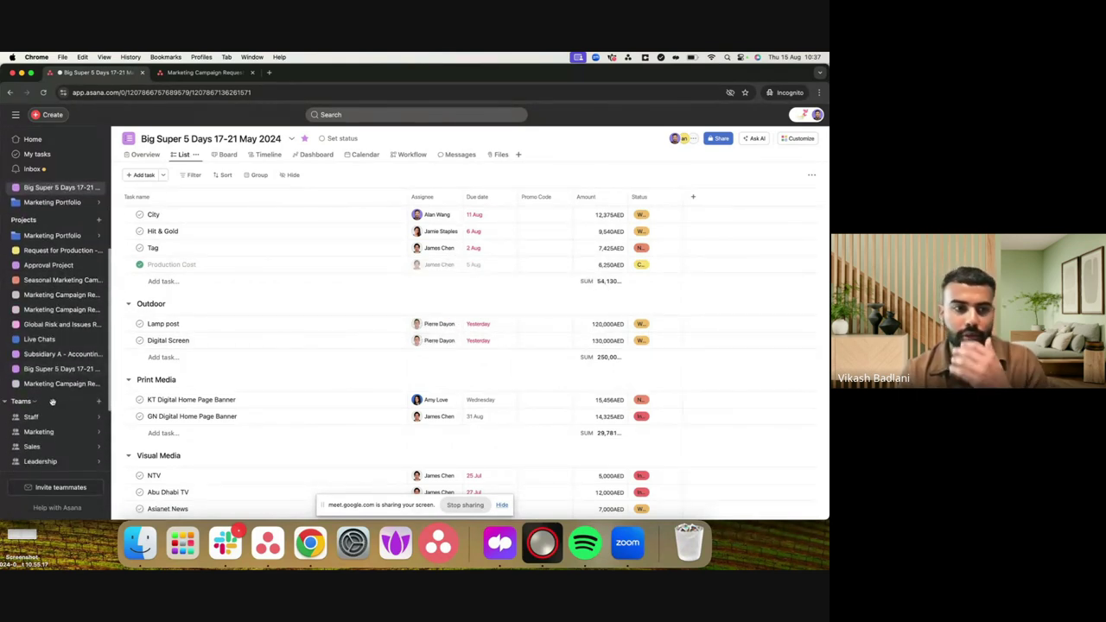
{"action": "scroll", "coordinate": [52, 402], "scroll_direction": "up", "scroll_amount": 5}
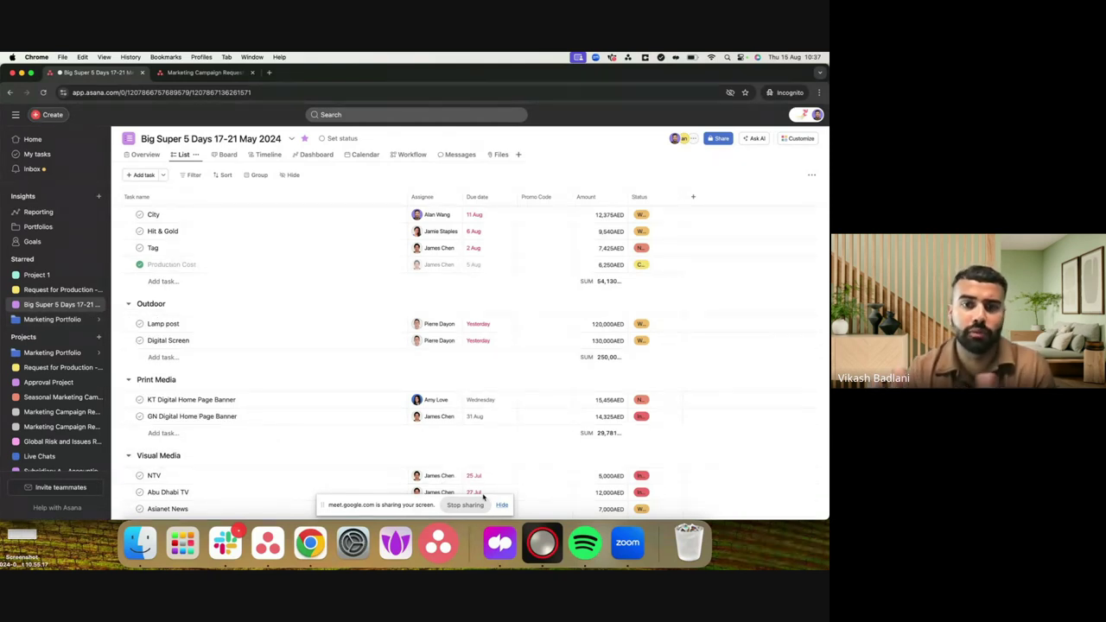
- Stop sharing the screen in the Google Meet call
{"action": "left_click", "coordinate": [471, 509]}
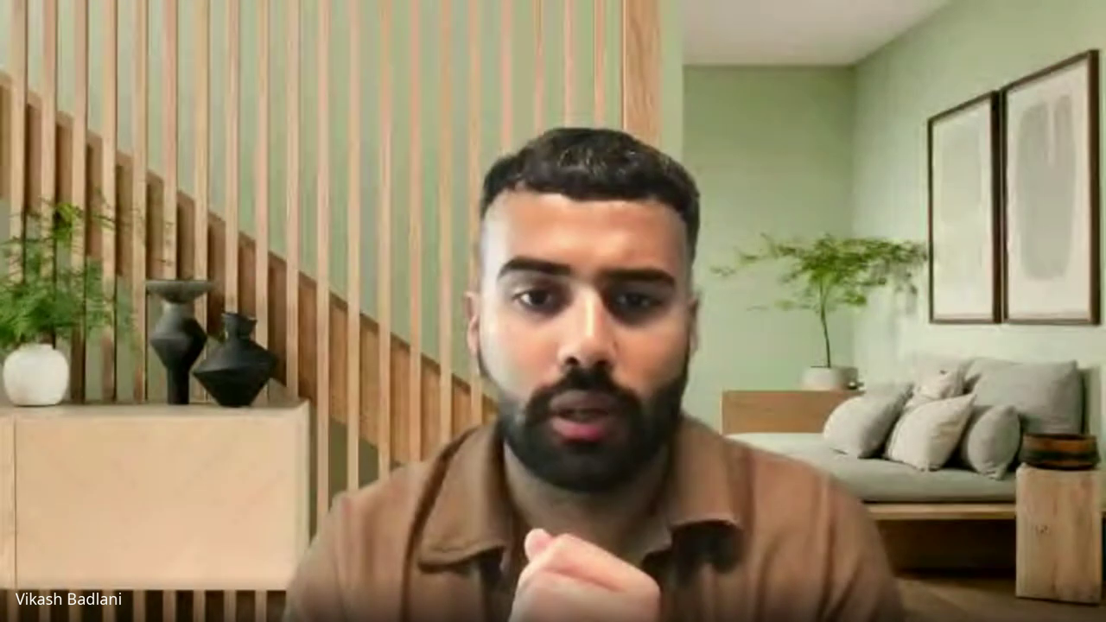